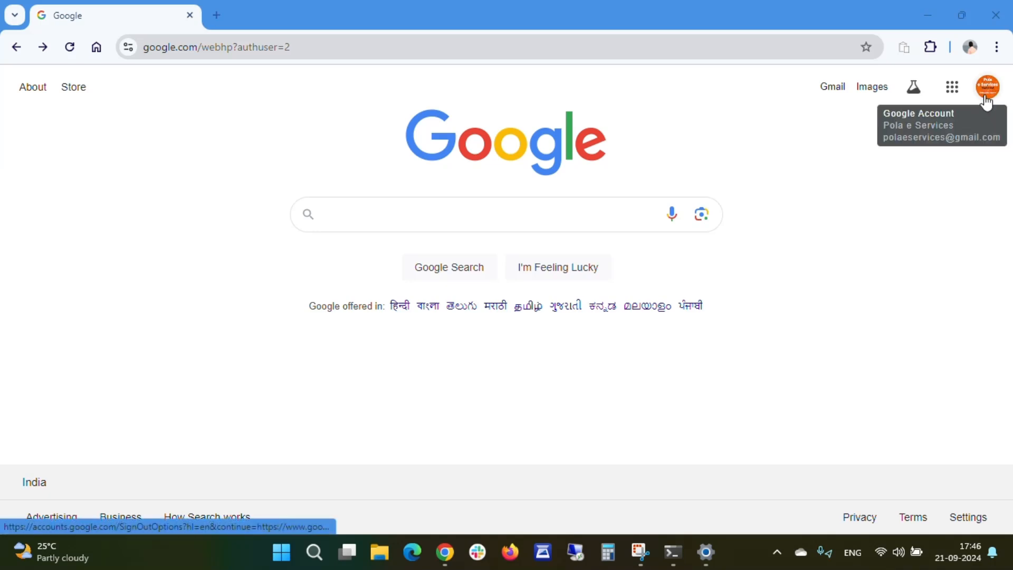
# - Open Google Docs from the Google apps launcher
pyautogui.click(952, 92)
pyautogui.scroll(-4, 868, 311)
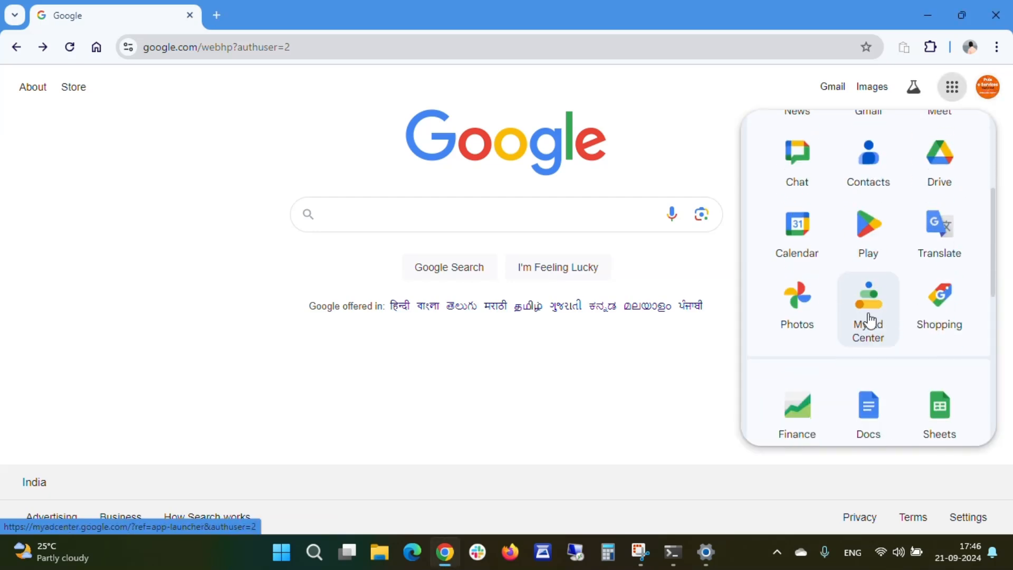
pyautogui.scroll(-3, 869, 320)
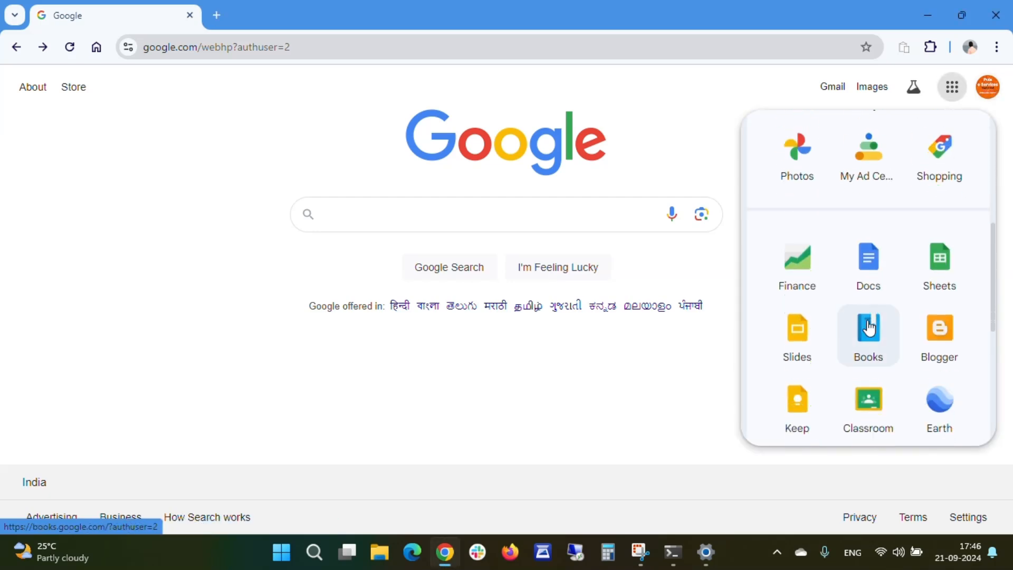
pyautogui.click(875, 273)
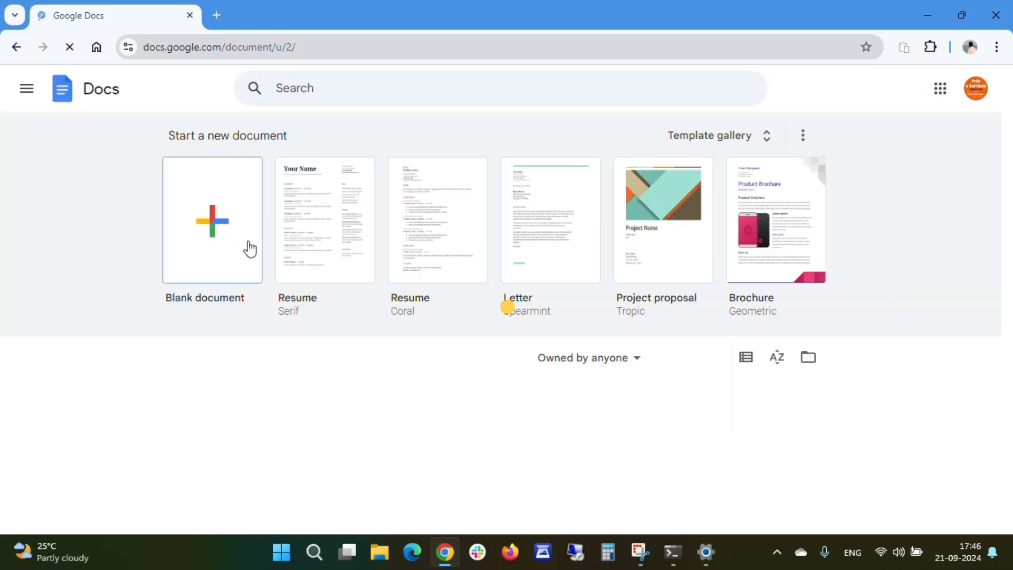
# - Open the recent Google daily news document and scroll through its contents
pyautogui.scroll(-3, 284, 255)
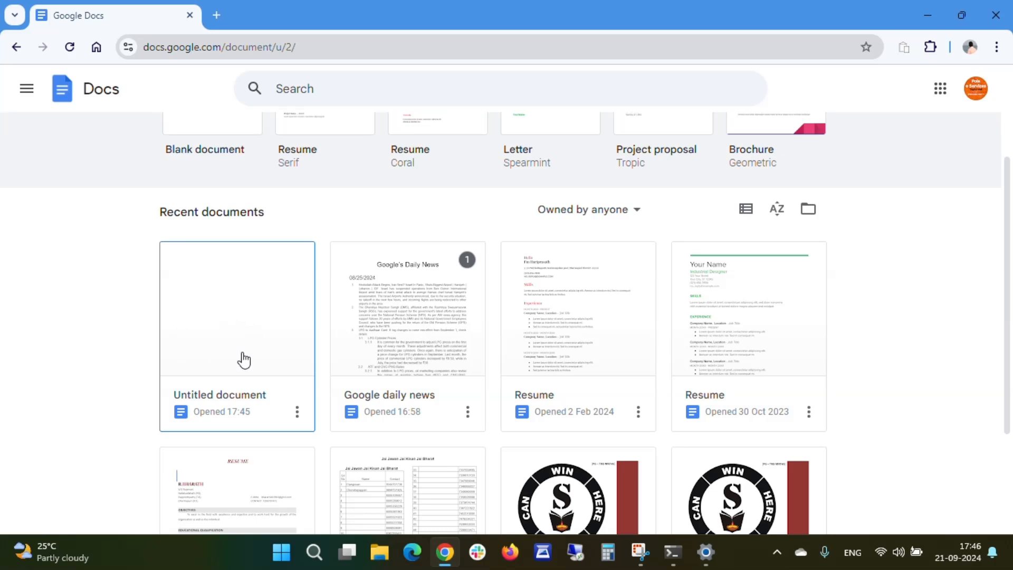
pyautogui.click(400, 319)
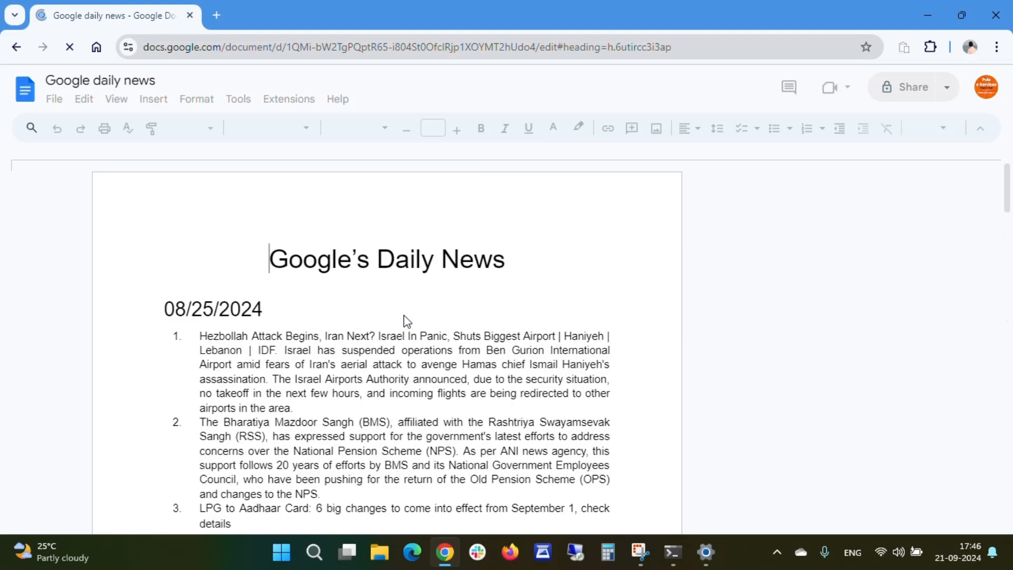
pyautogui.scroll(-7, 403, 319)
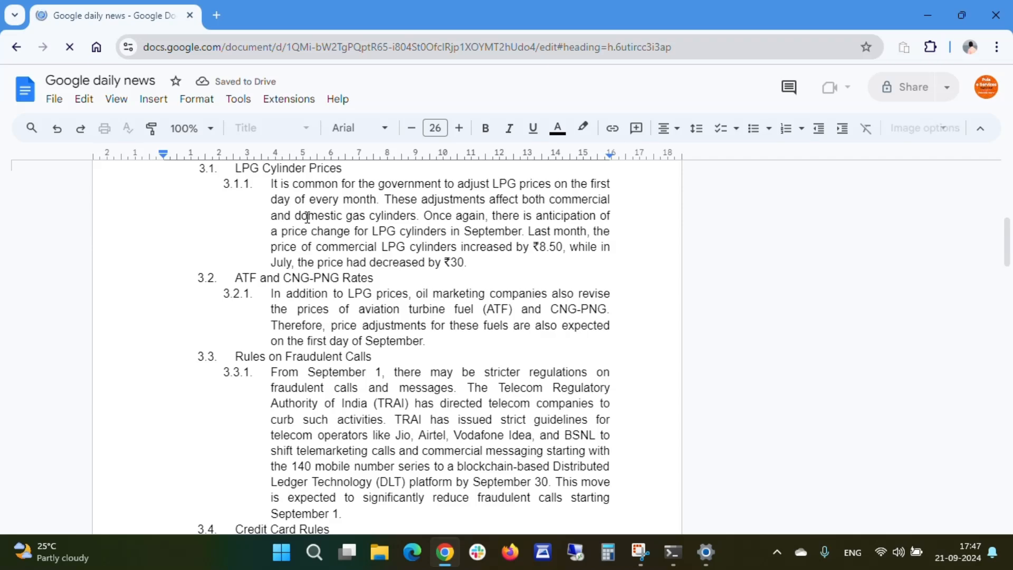
# - Create a new blank document
pyautogui.click(52, 100)
pyautogui.moveTo(83, 129)
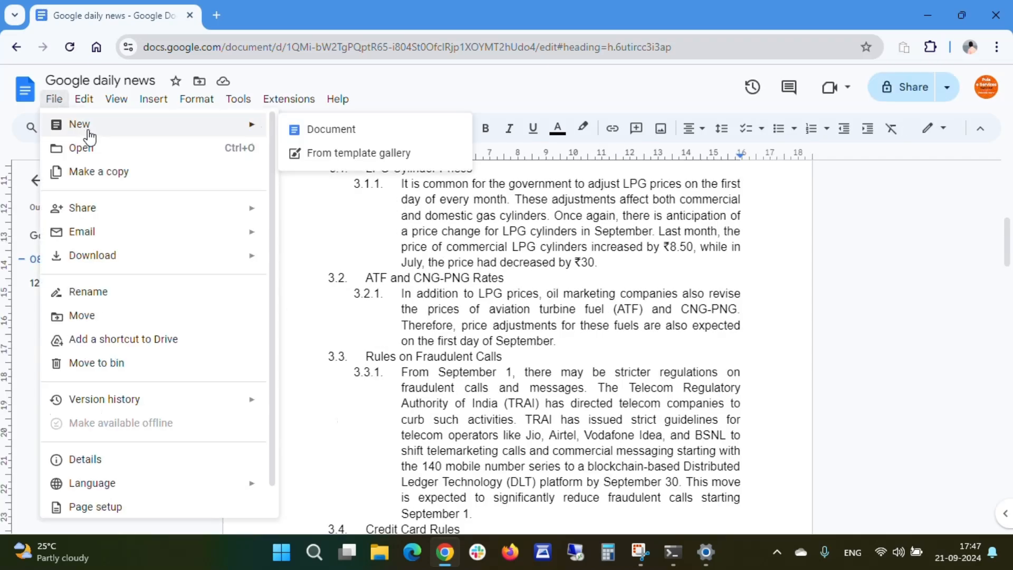
pyautogui.click(342, 136)
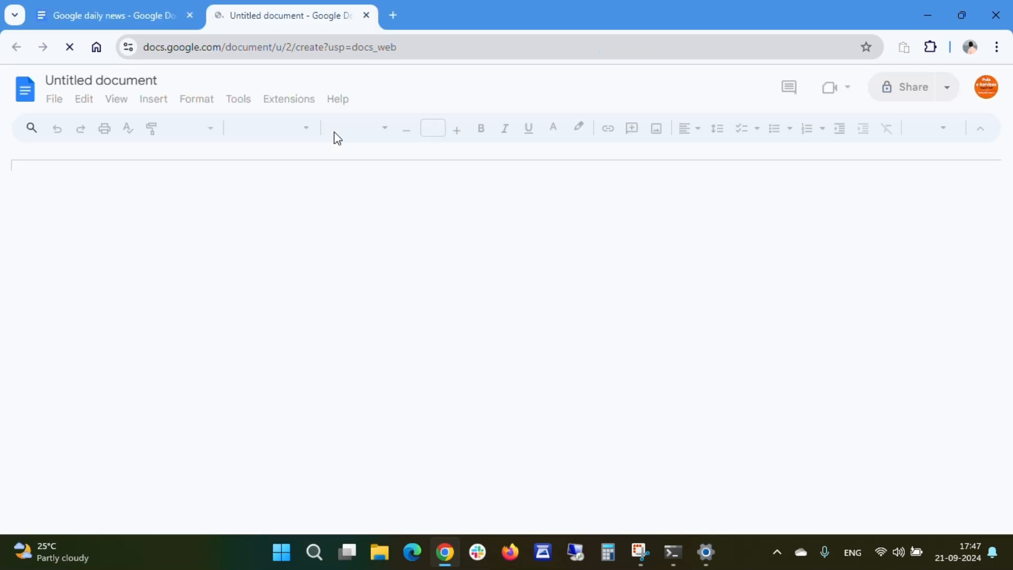
# - Rename the new document as Drawings and Charts
pyautogui.tripleClick(114, 82)
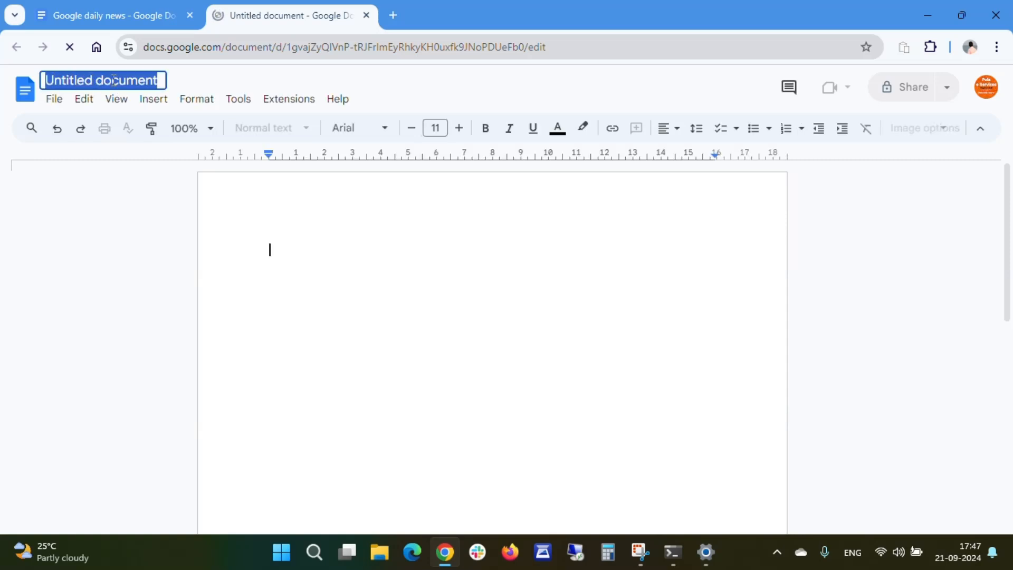
pyautogui.write('Dra')
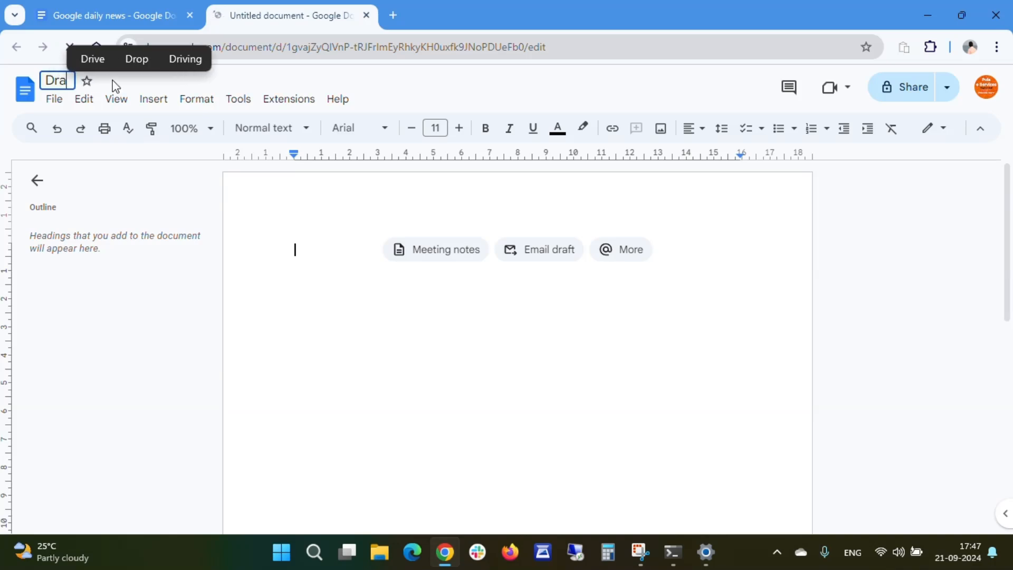
pyautogui.write('wings ')
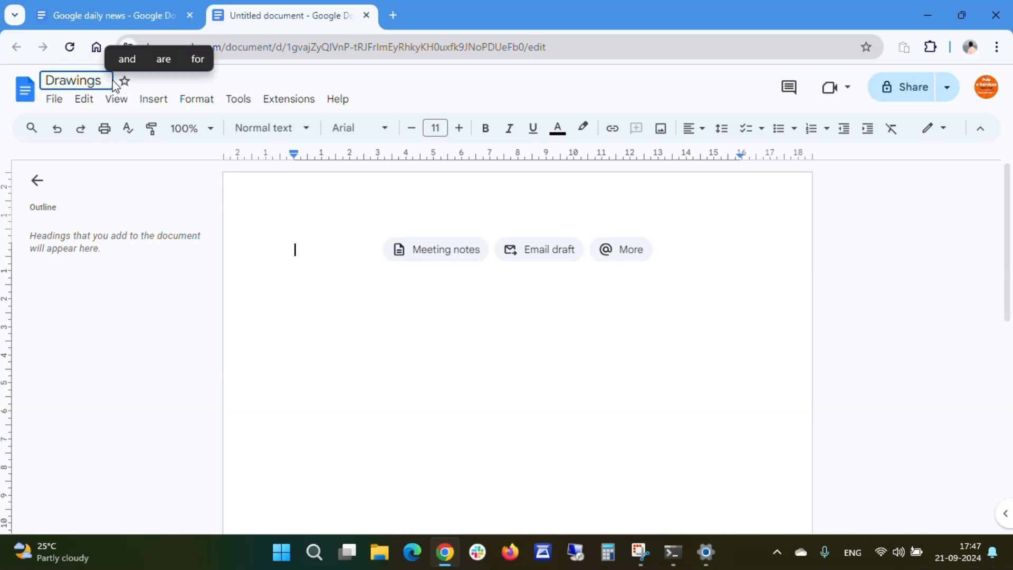
pyautogui.write('and C')
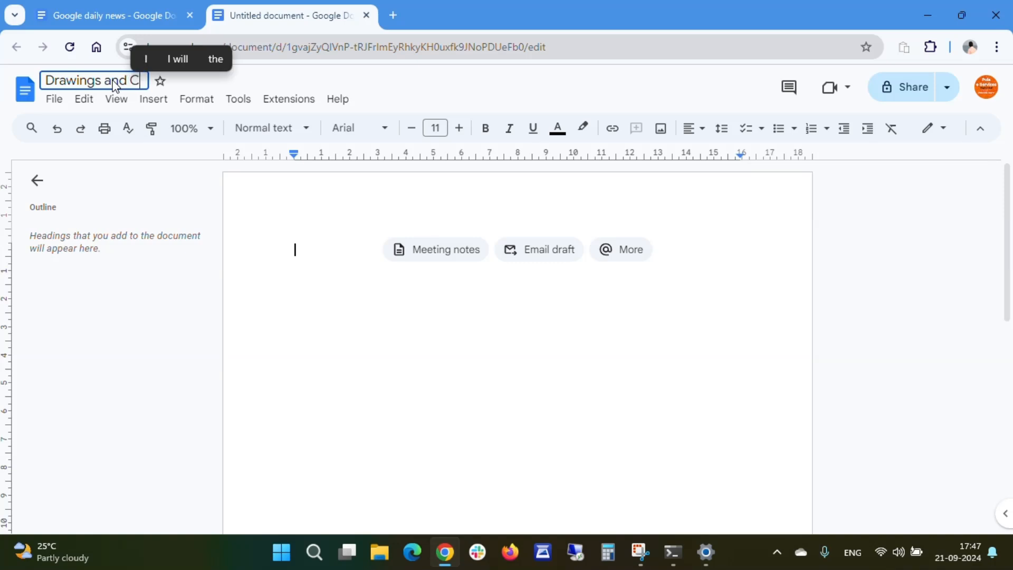
pyautogui.write('harts')
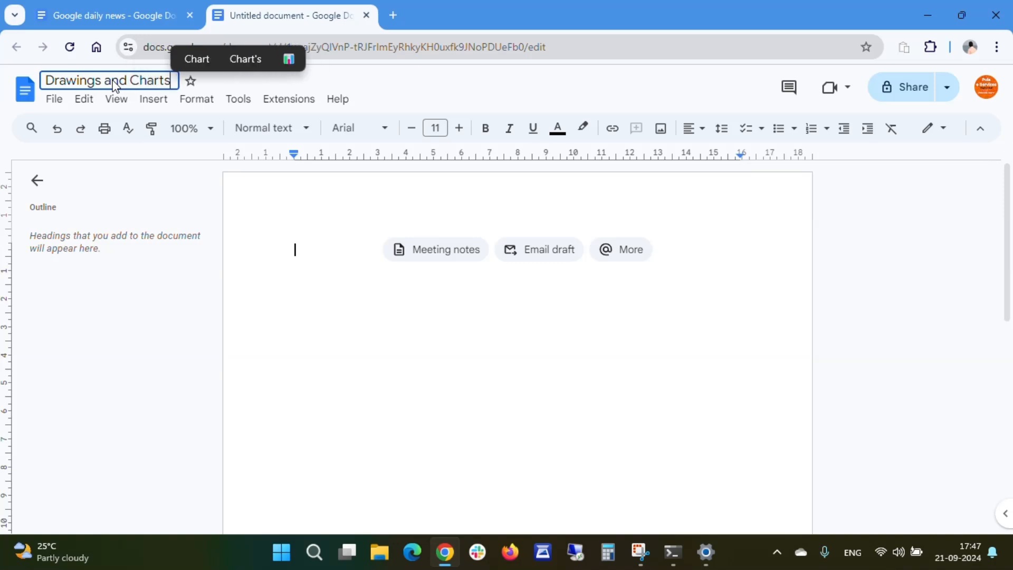
pyautogui.press('Return')
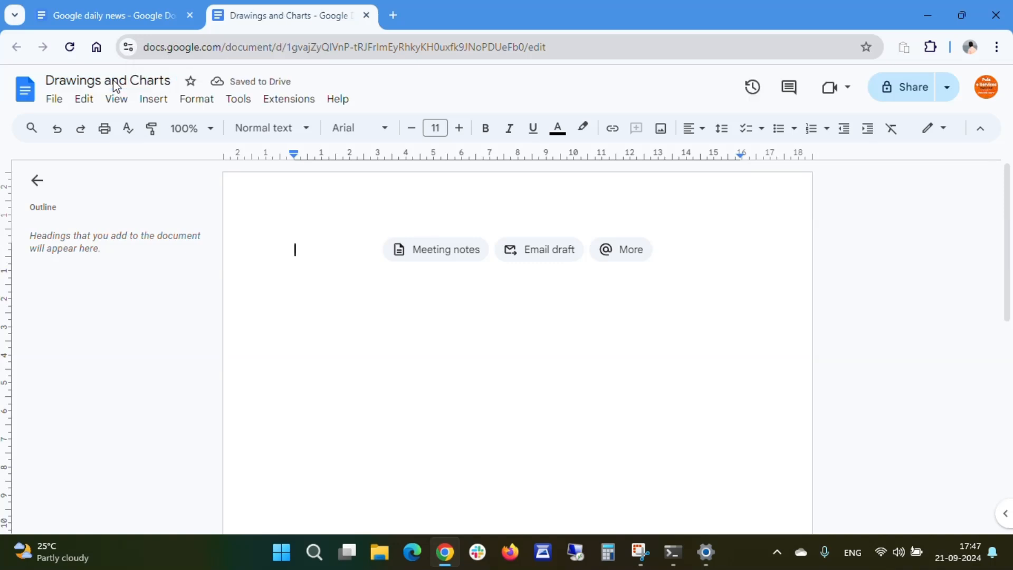
# - Insert a new drawing at the start of the document
pyautogui.click(360, 300)
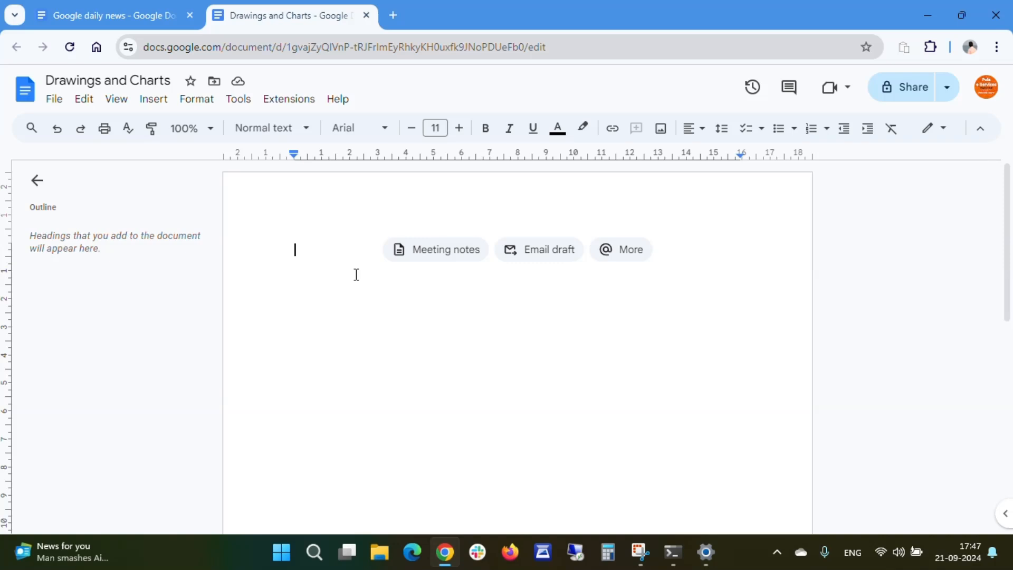
pyautogui.click(160, 100)
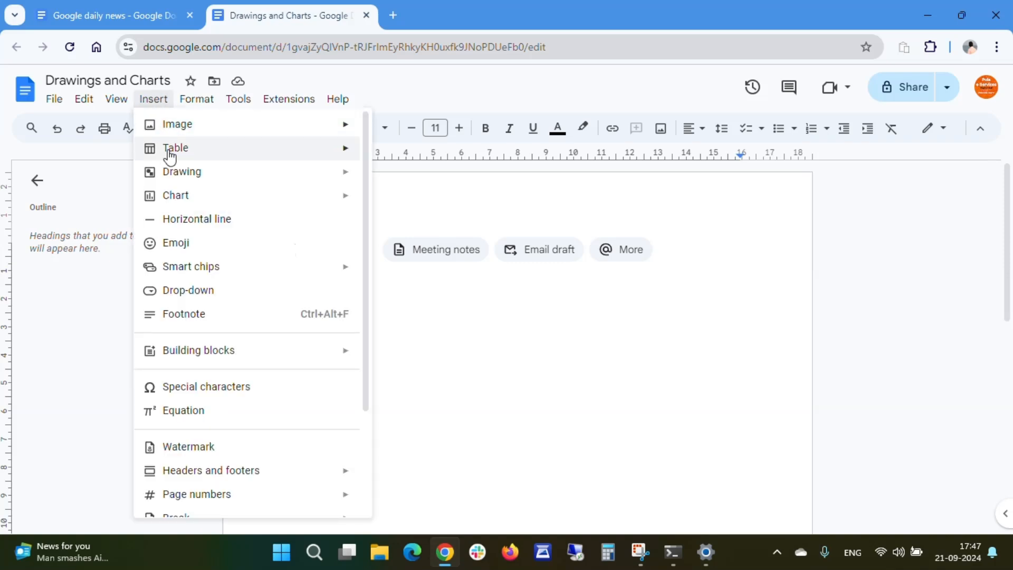
pyautogui.moveTo(177, 182)
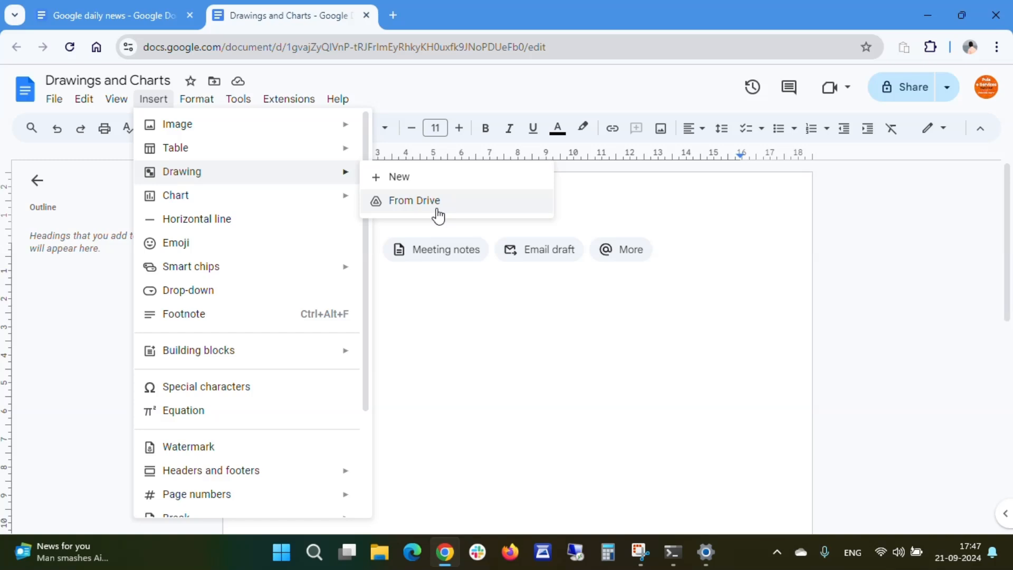
pyautogui.click(415, 185)
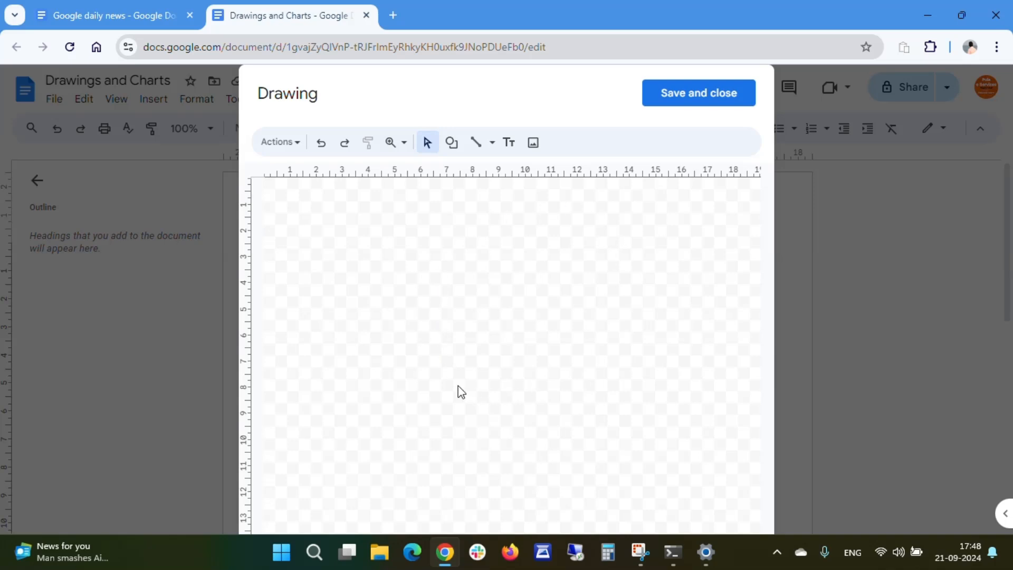
pyautogui.click(299, 151)
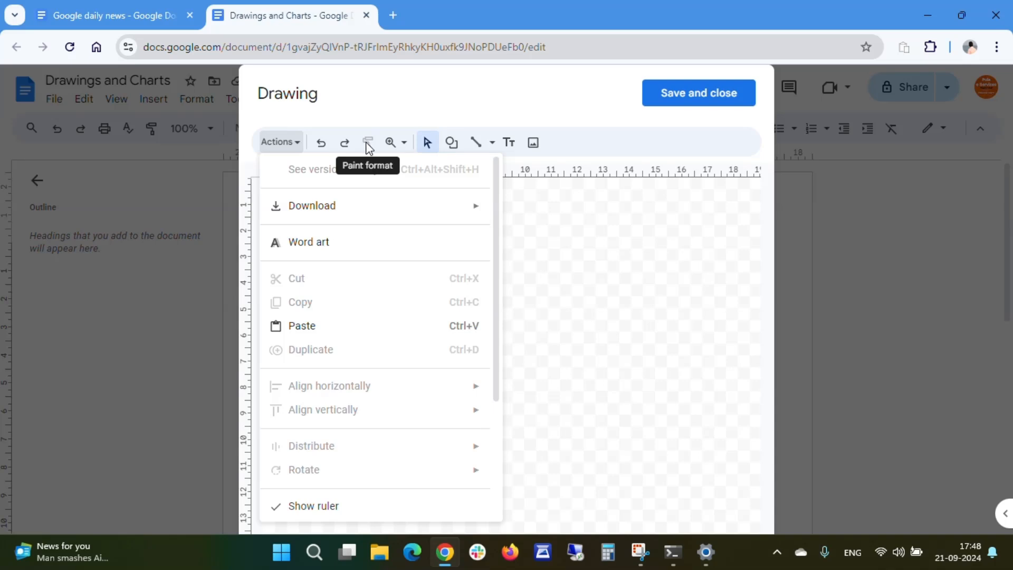
pyautogui.click(403, 149)
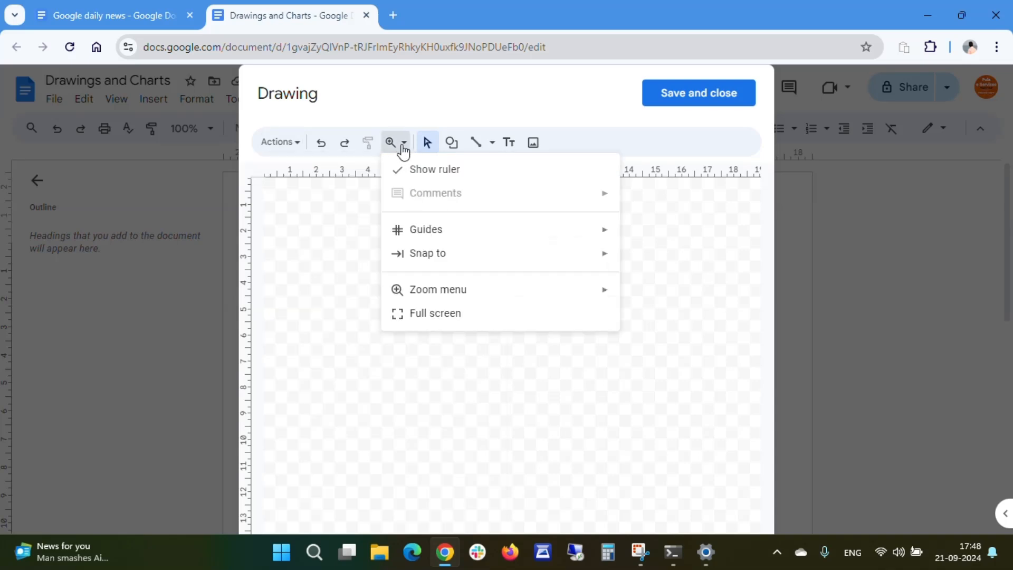
pyautogui.click(363, 393)
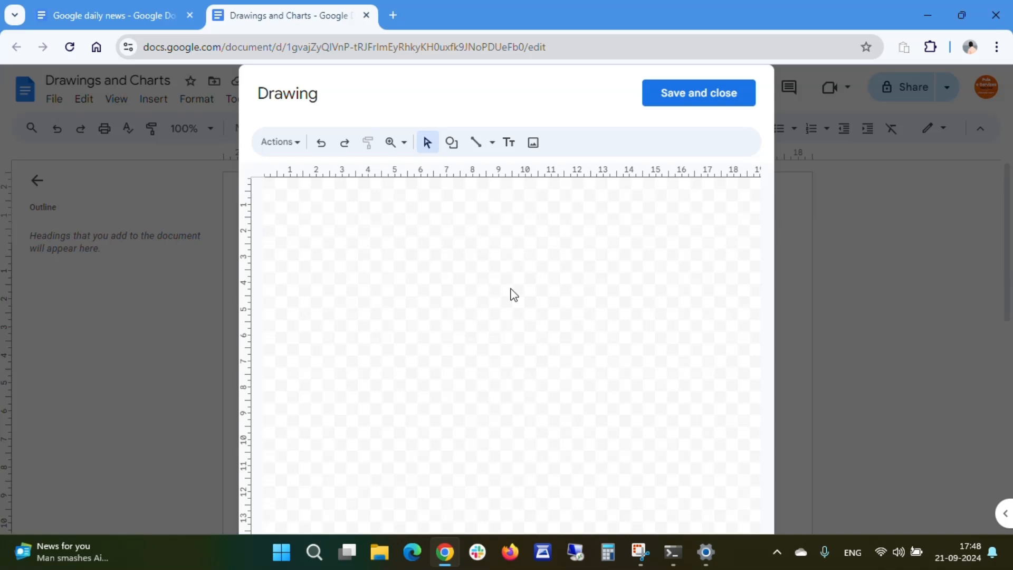
# - Draw a tall rectangle about 5 by 12 cm on the drawing canvas and fill it dark grey
pyautogui.click(451, 142)
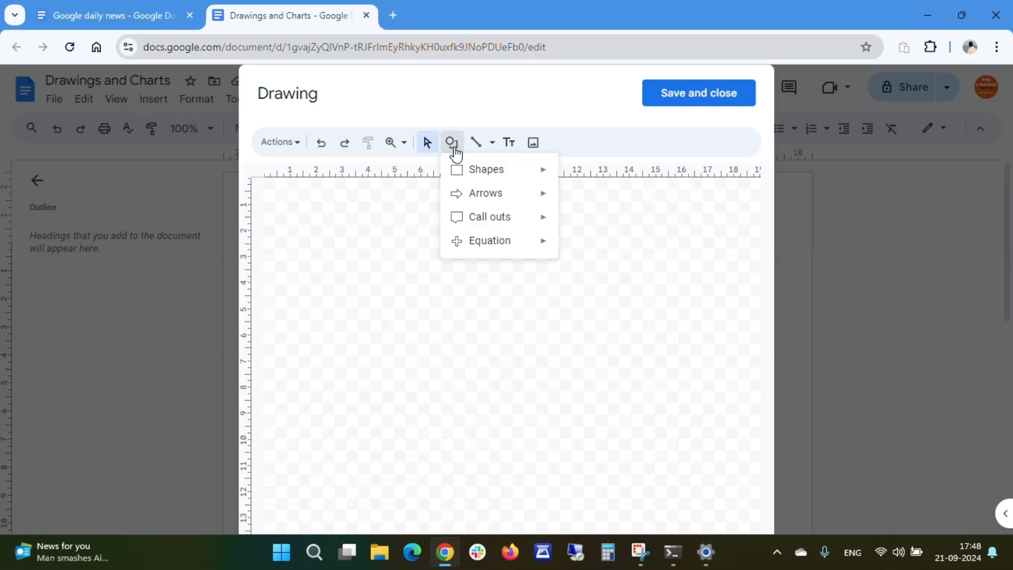
pyautogui.moveTo(501, 177)
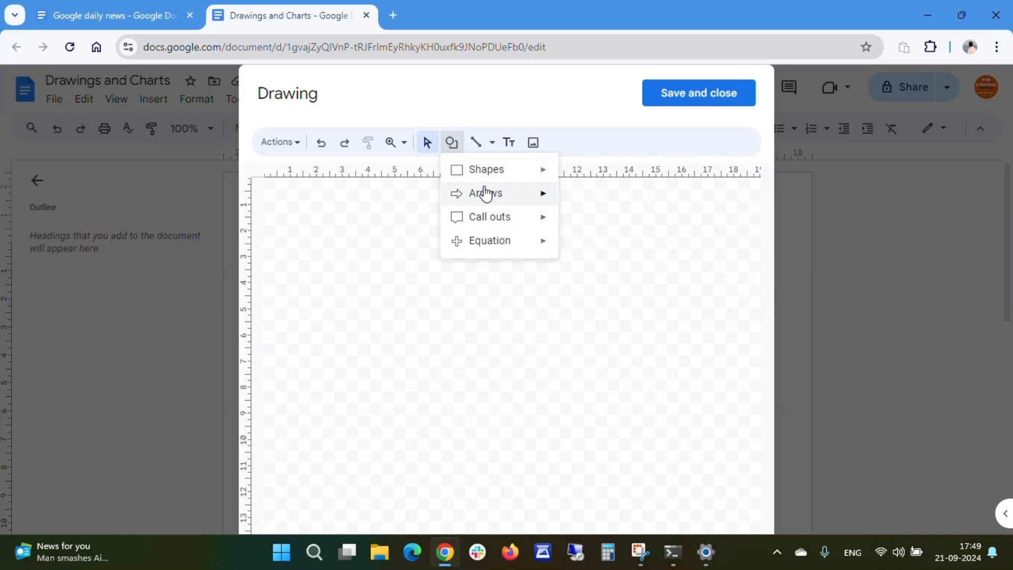
pyautogui.moveTo(485, 193)
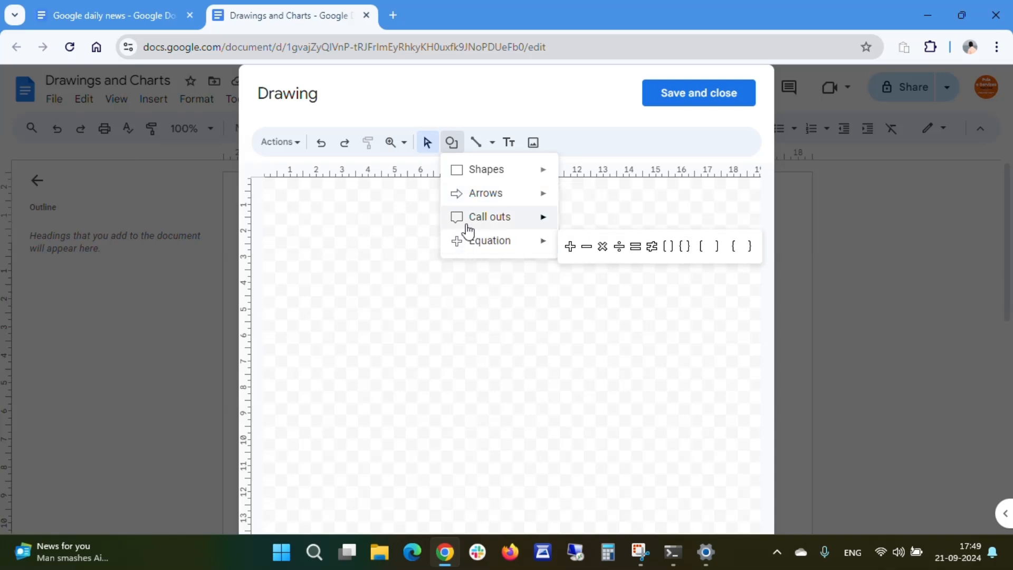
pyautogui.moveTo(468, 228)
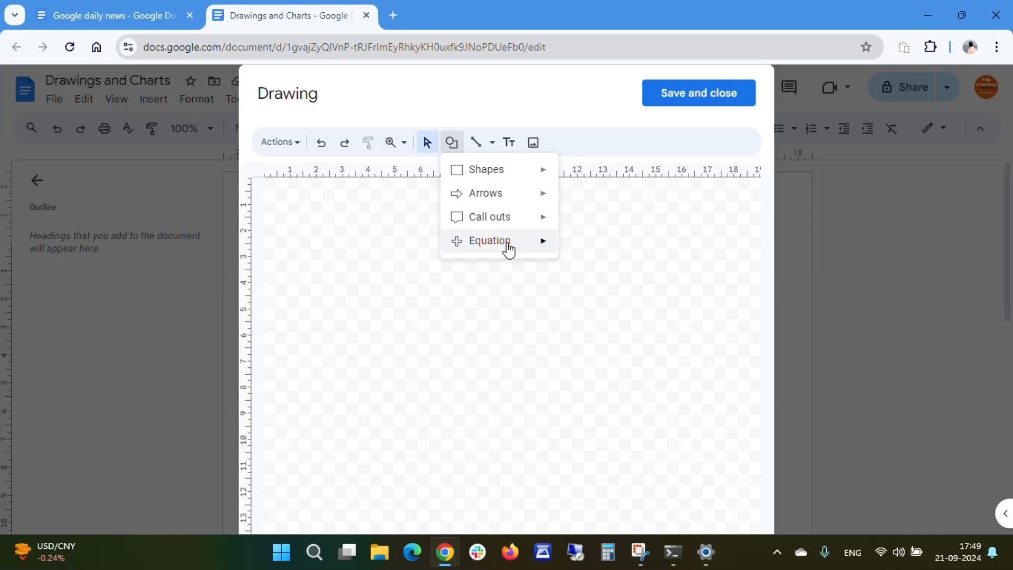
pyautogui.moveTo(506, 248)
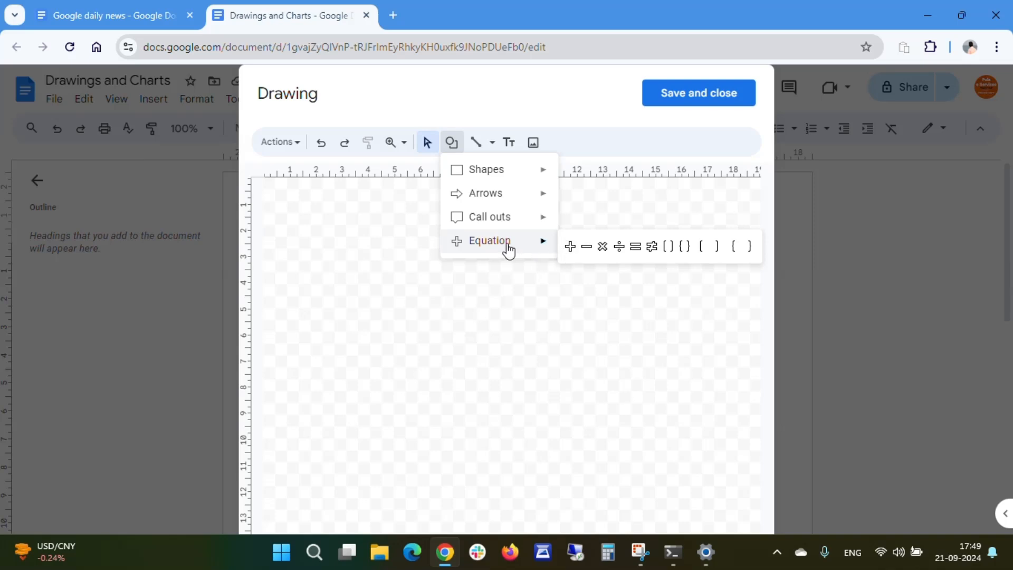
pyautogui.moveTo(496, 170)
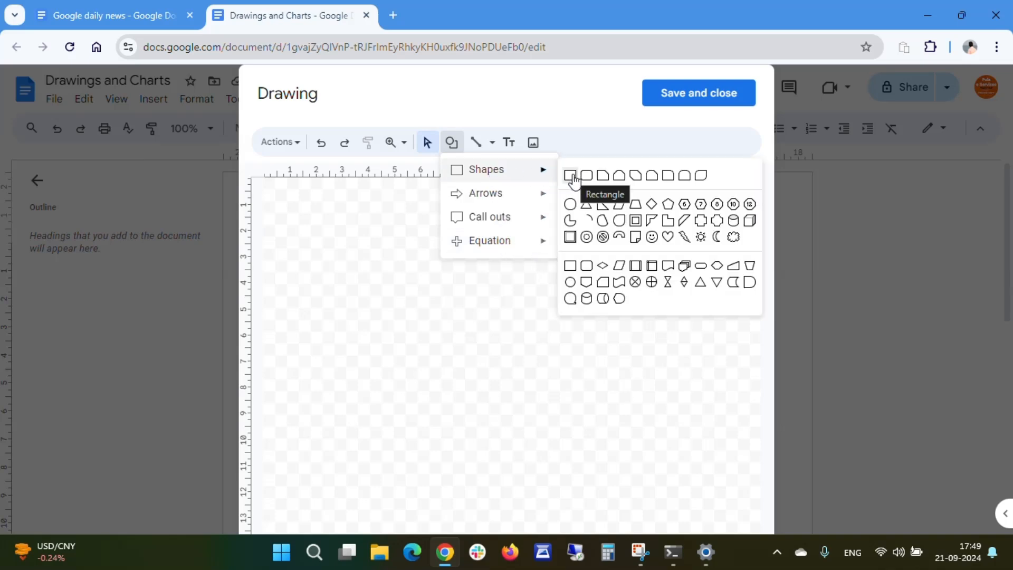
pyautogui.click(572, 177)
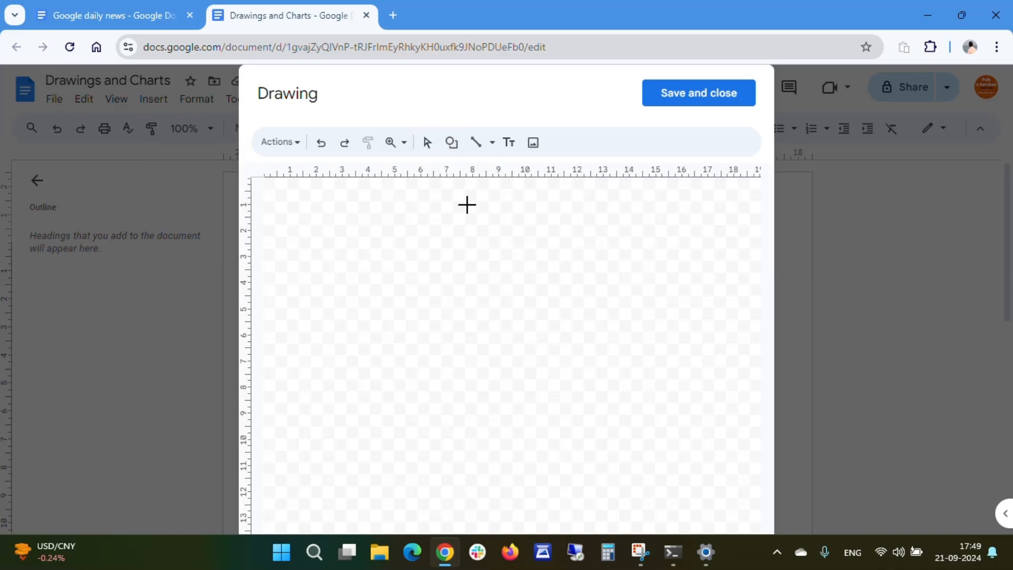
pyautogui.moveTo(472, 210); pyautogui.dragTo(607, 525)
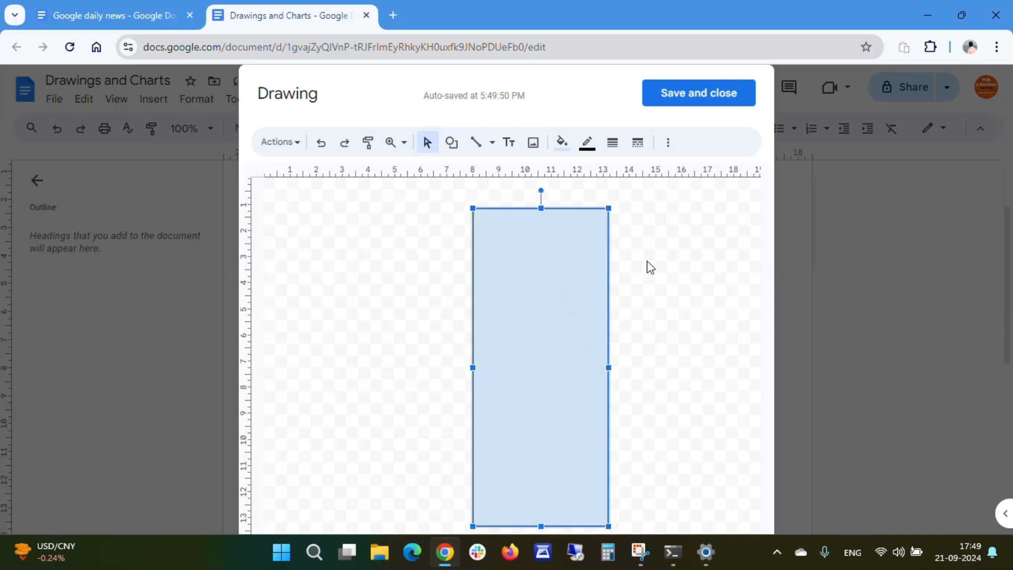
pyautogui.click(564, 144)
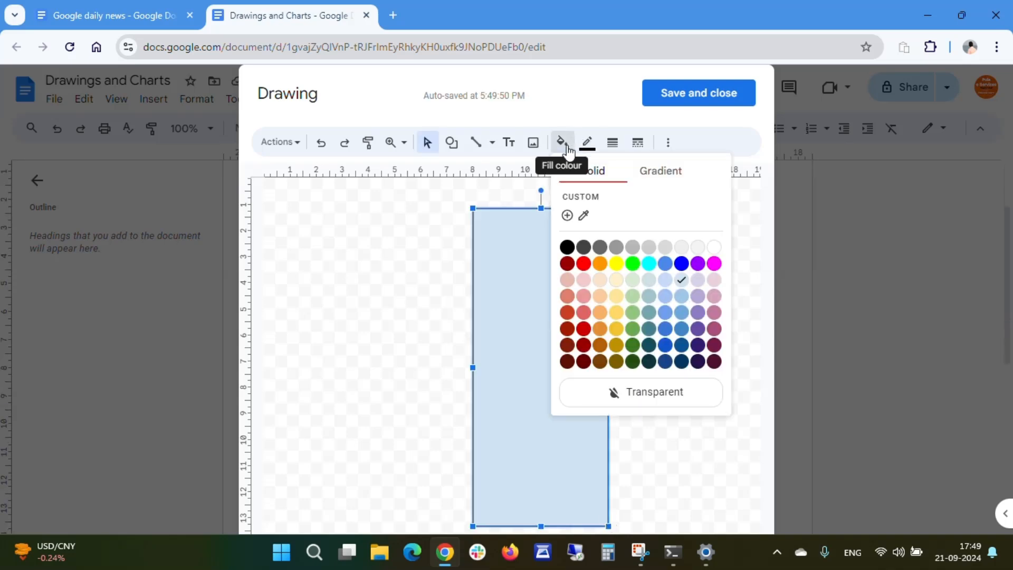
pyautogui.click(601, 248)
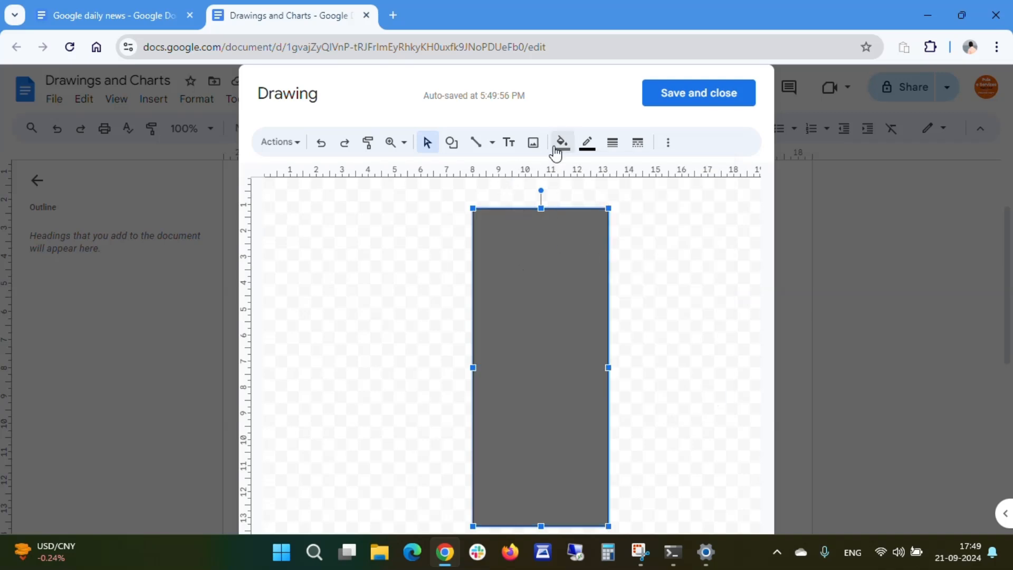
# - Draw a circle about 3.5 cm wide near the rectangle's top and paste a copy of it
pyautogui.click(453, 145)
pyautogui.moveTo(485, 174)
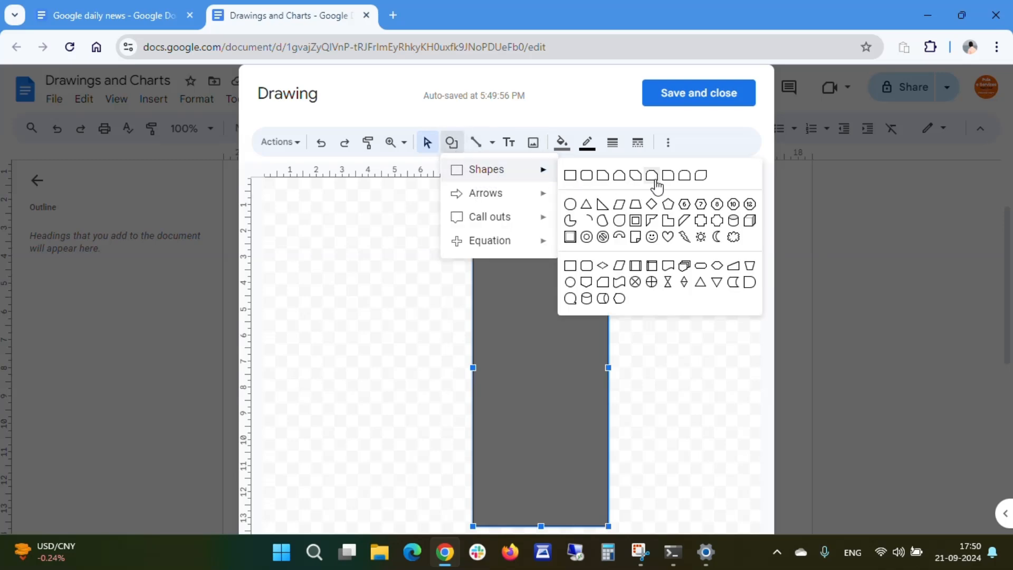
pyautogui.click(569, 206)
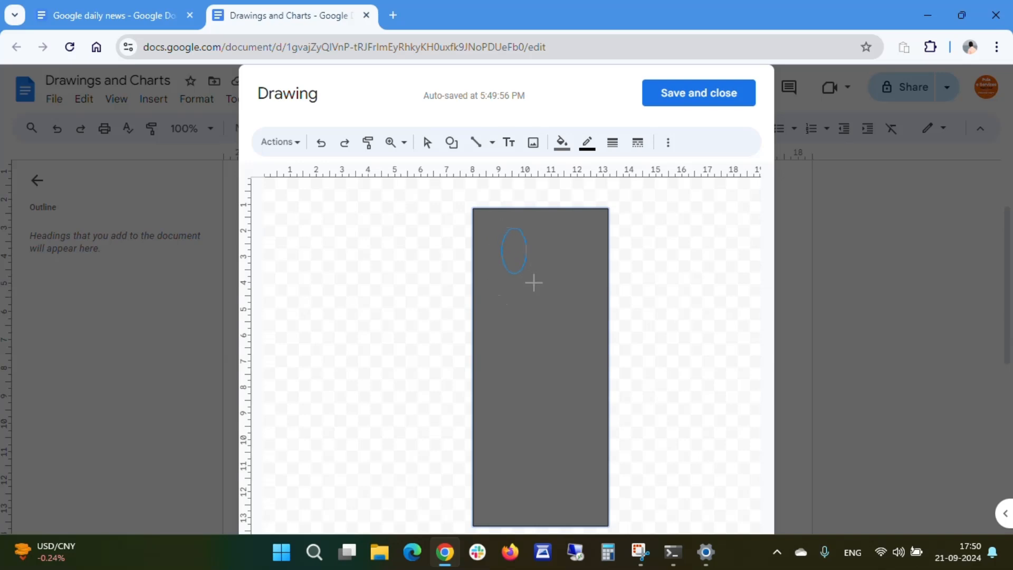
pyautogui.moveTo(533, 283); pyautogui.dragTo(567, 318)
pyautogui.moveTo(587, 313); pyautogui.dragTo(588, 312)
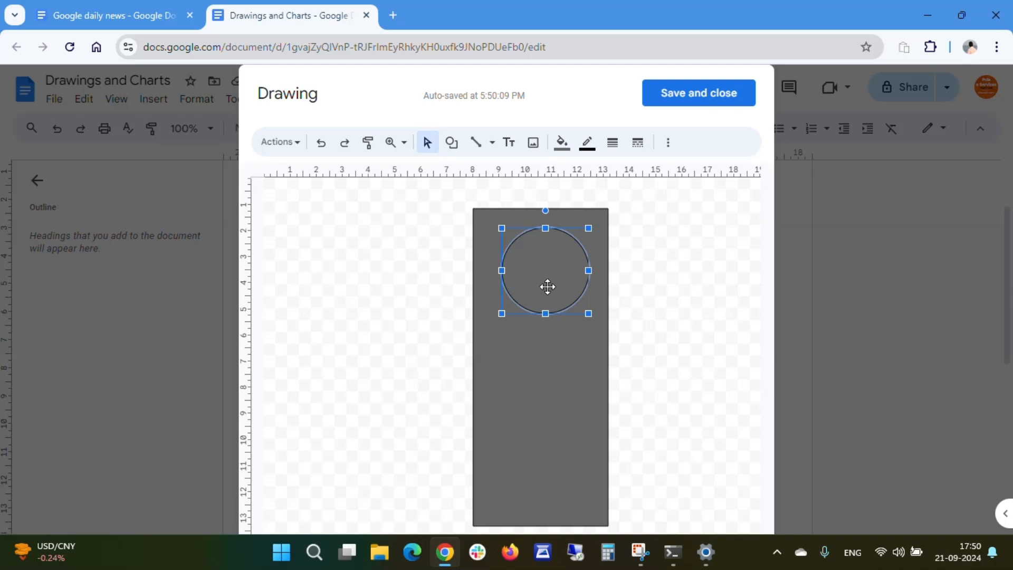
pyautogui.click(537, 369)
pyautogui.hotkey('ctrl', 'v')
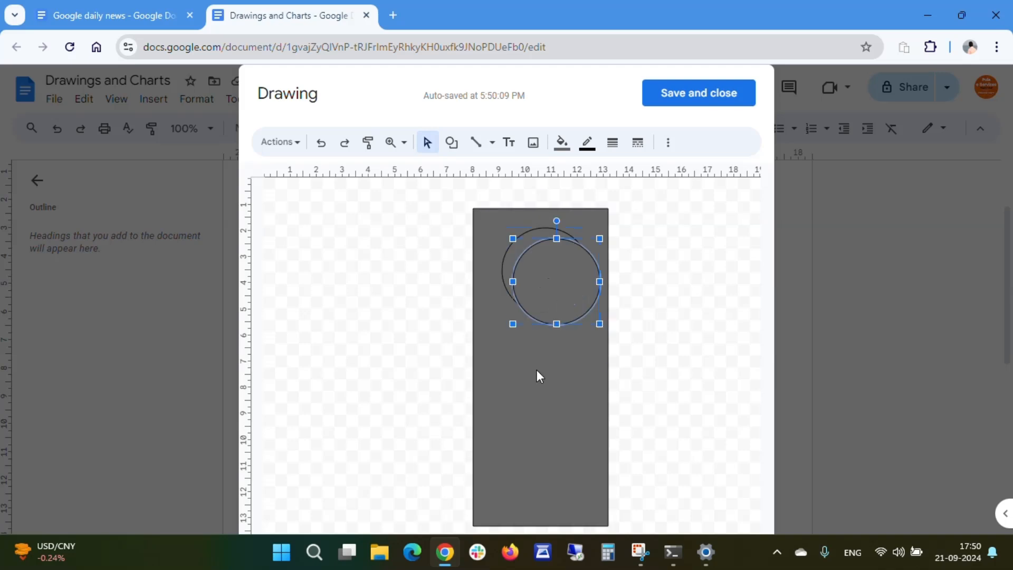
# - Move the pasted circle to the rectangle's middle, then paste another circle and place it near the bottom
pyautogui.moveTo(554, 280); pyautogui.dragTo(545, 378)
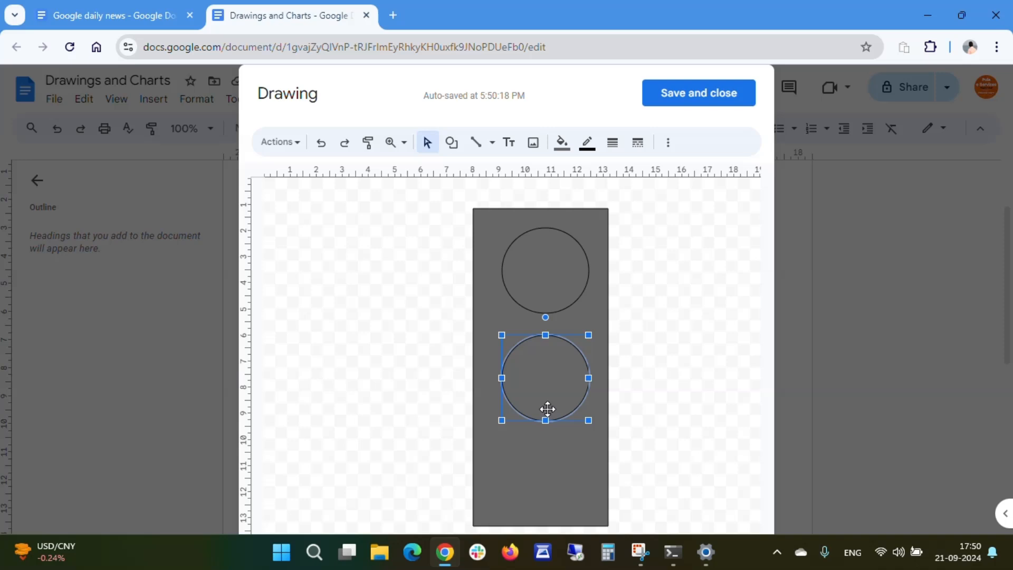
pyautogui.hotkey('ctrl', 'v')
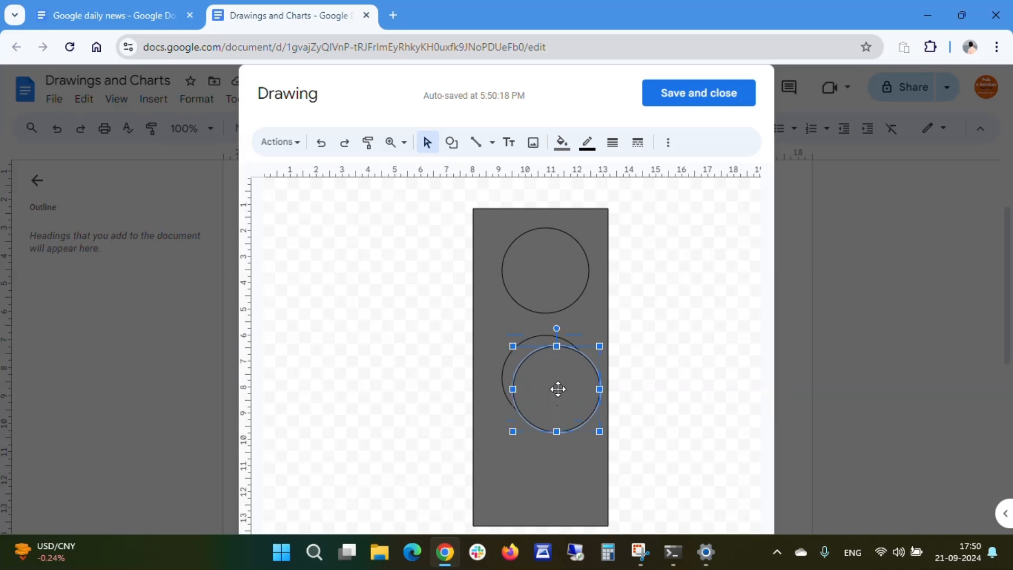
pyautogui.moveTo(556, 393); pyautogui.dragTo(549, 489)
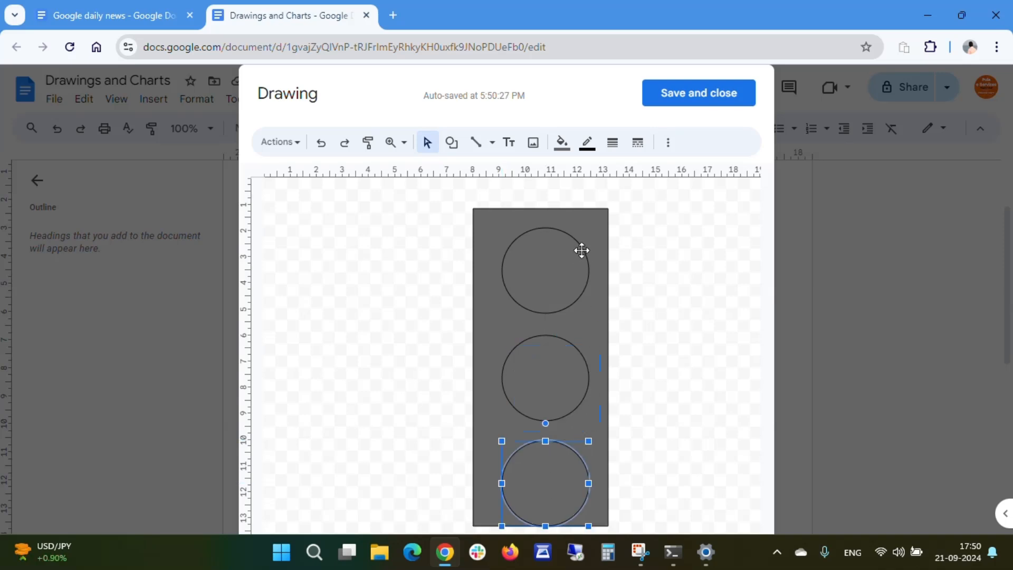
# - Set the text alignment of the grey rectangle to centered
pyautogui.click(584, 232)
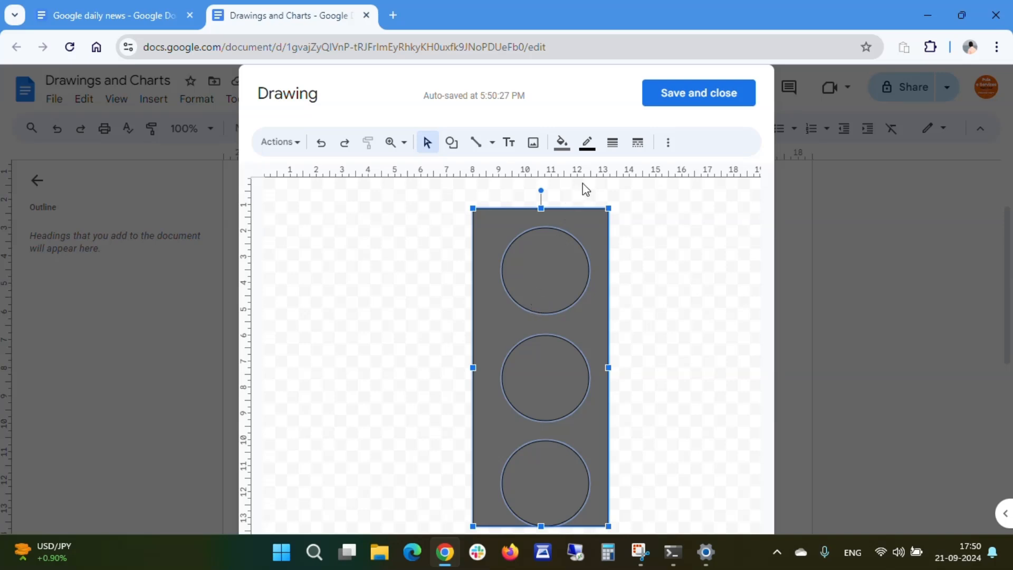
pyautogui.click(668, 143)
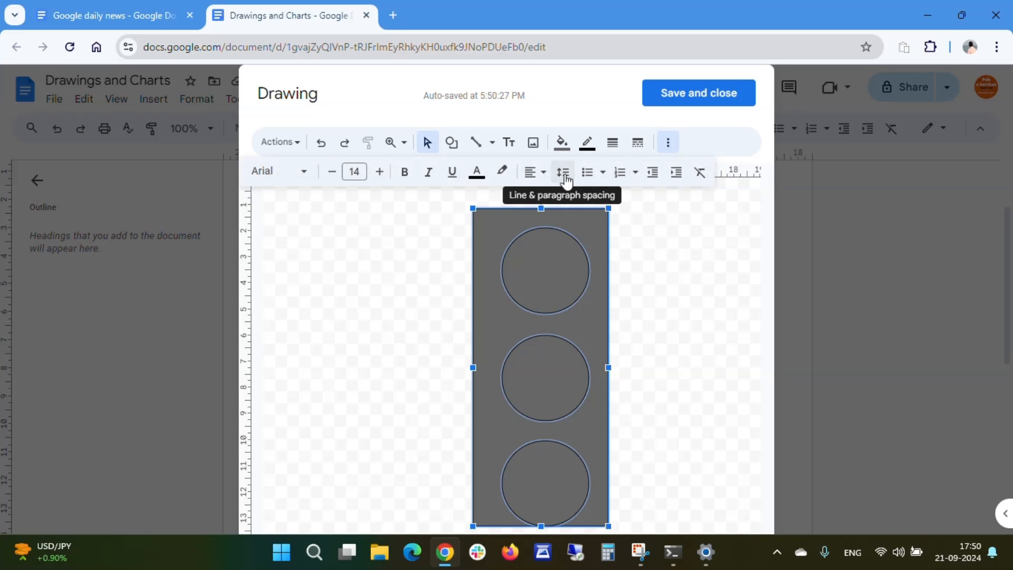
pyautogui.click(537, 173)
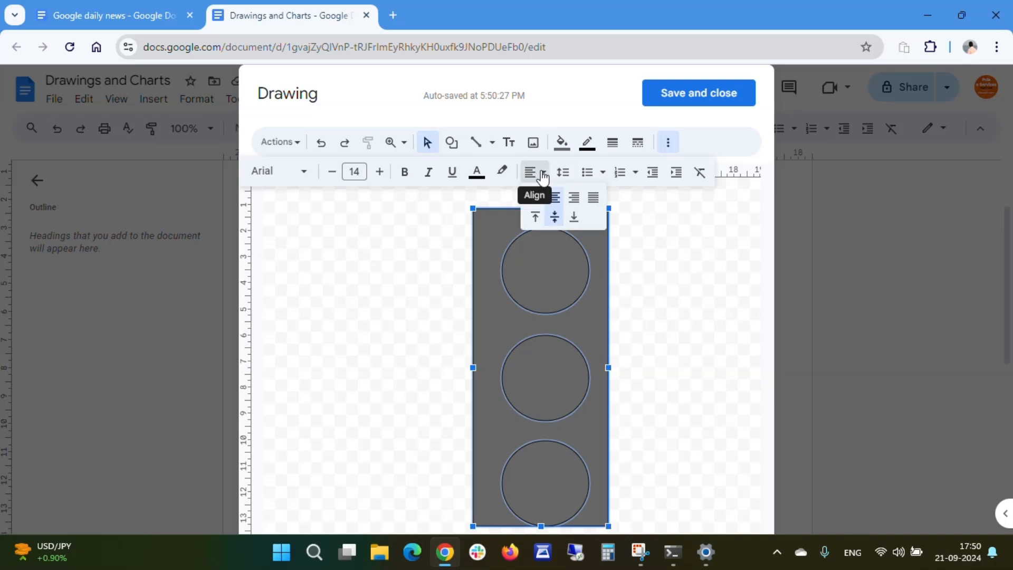
pyautogui.click(556, 199)
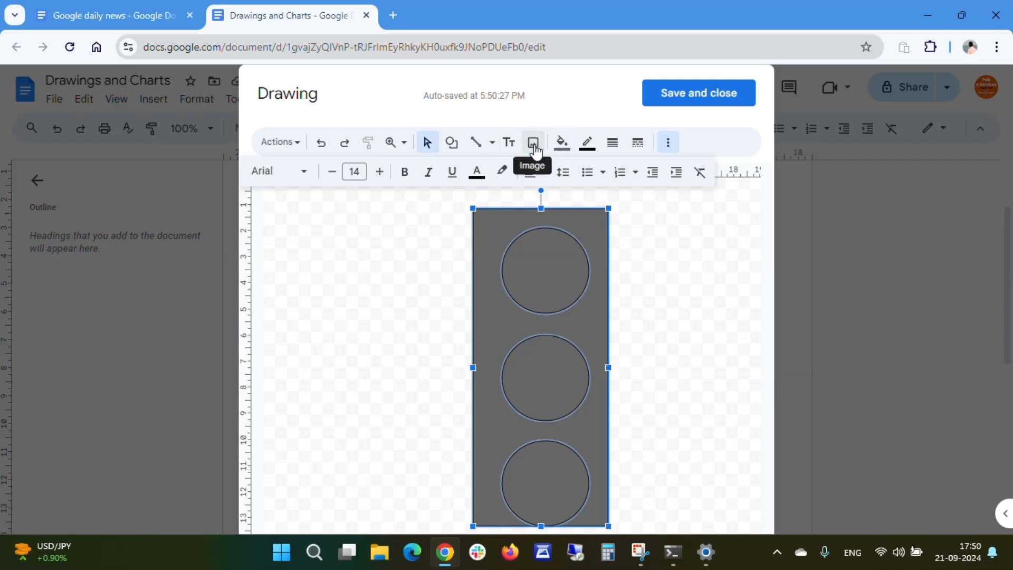
pyautogui.click(669, 274)
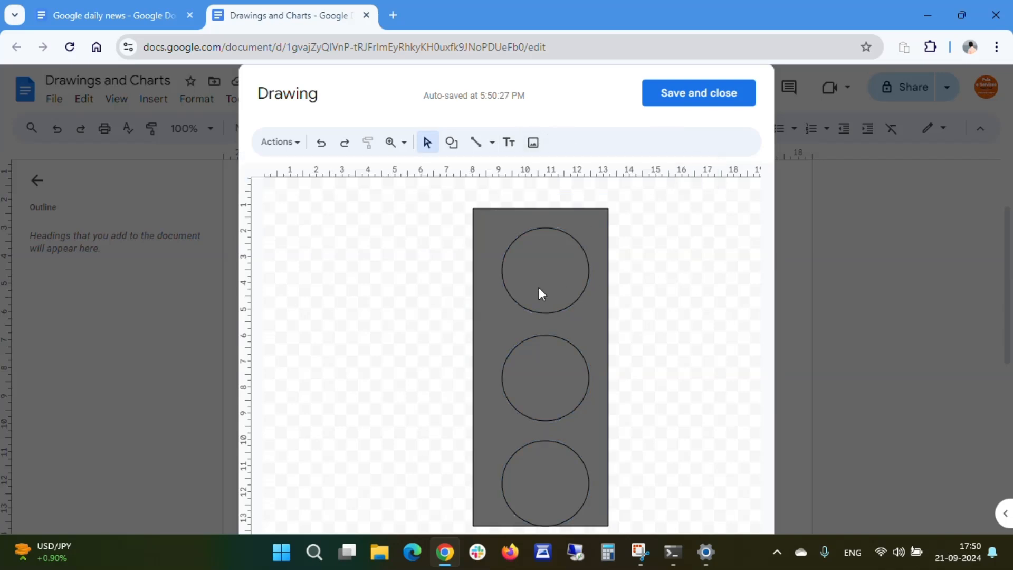
# - Fill the top circle orange
pyautogui.click(535, 264)
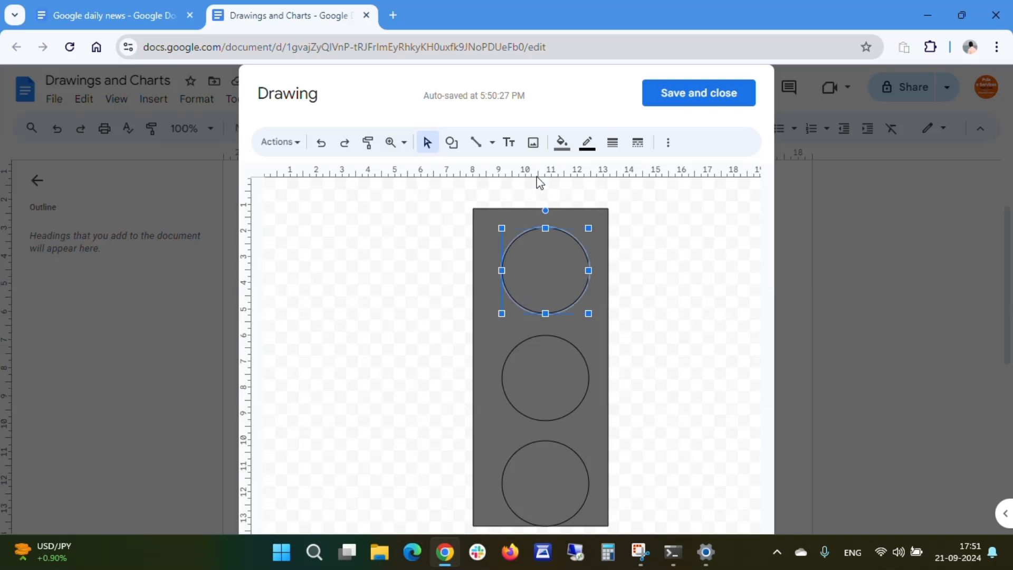
pyautogui.click(559, 145)
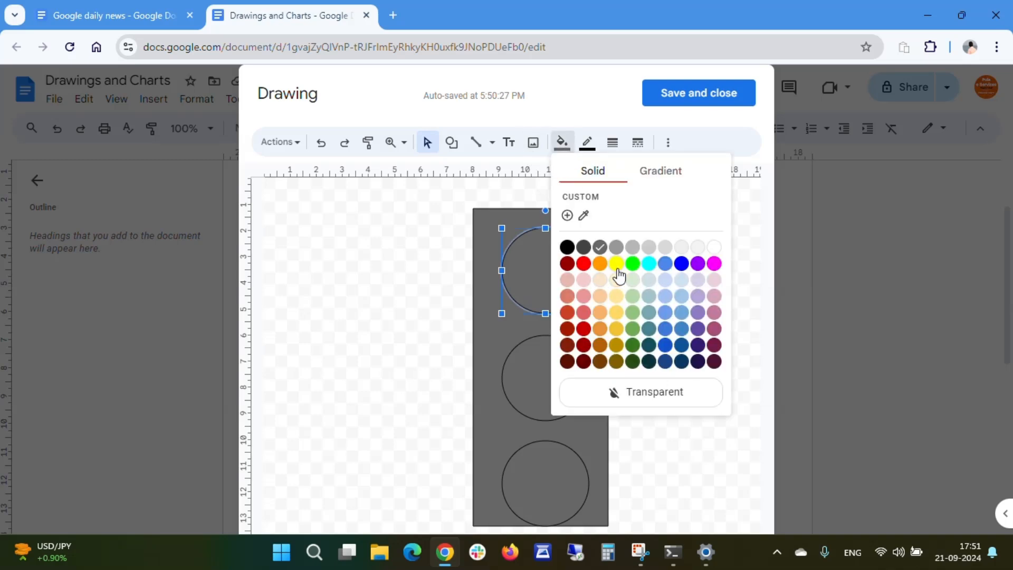
pyautogui.click(600, 264)
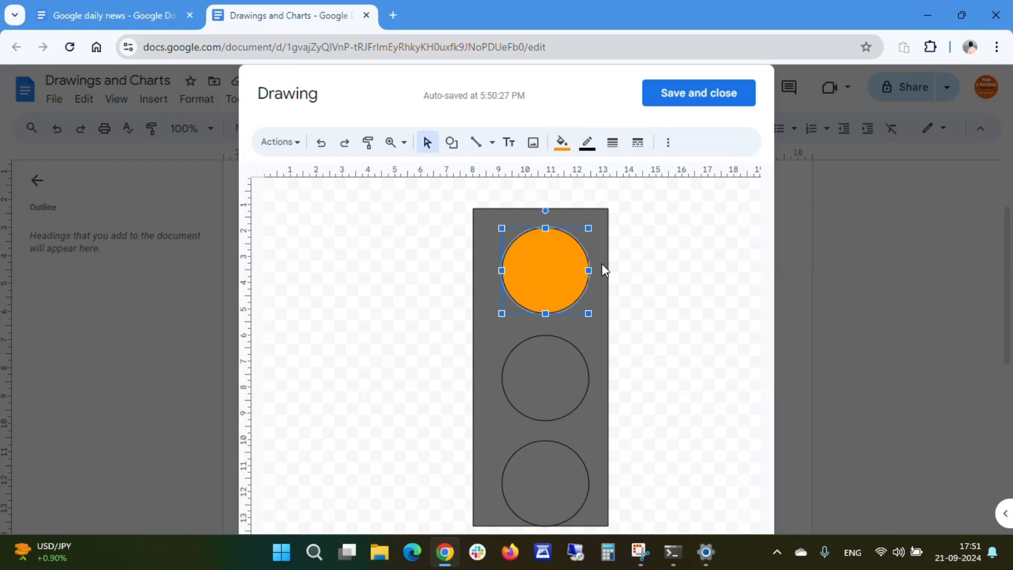
# - Fill the middle circle red
pyautogui.click(548, 370)
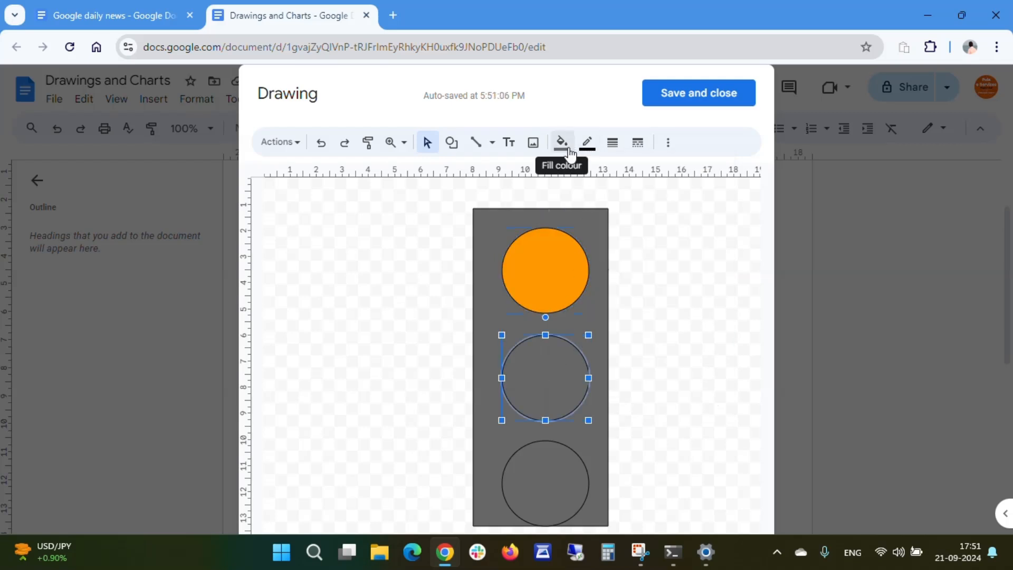
pyautogui.click(549, 267)
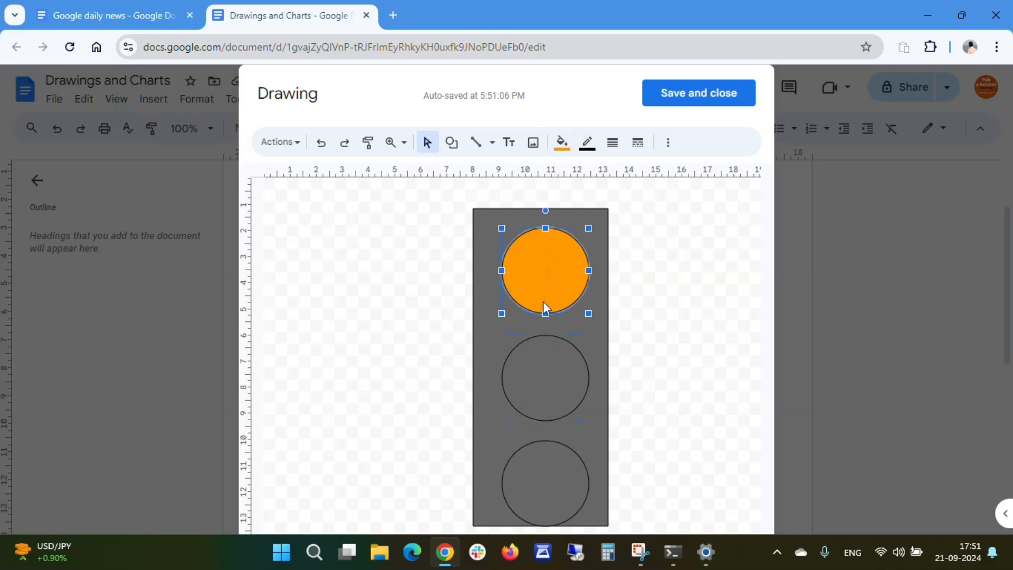
pyautogui.click(538, 357)
pyautogui.click(566, 143)
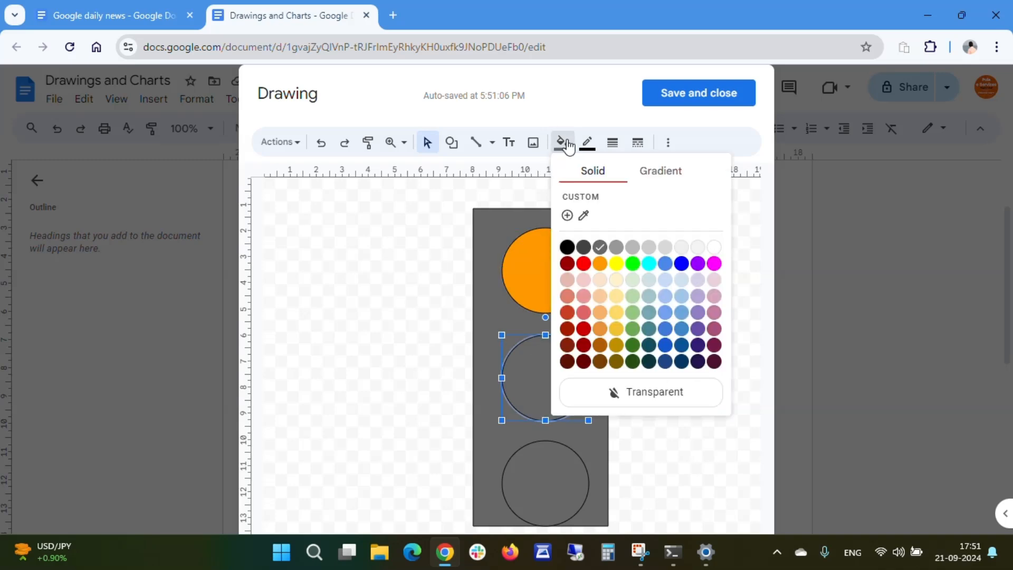
pyautogui.click(582, 263)
# - Fill the bottom circle green
pyautogui.click(546, 477)
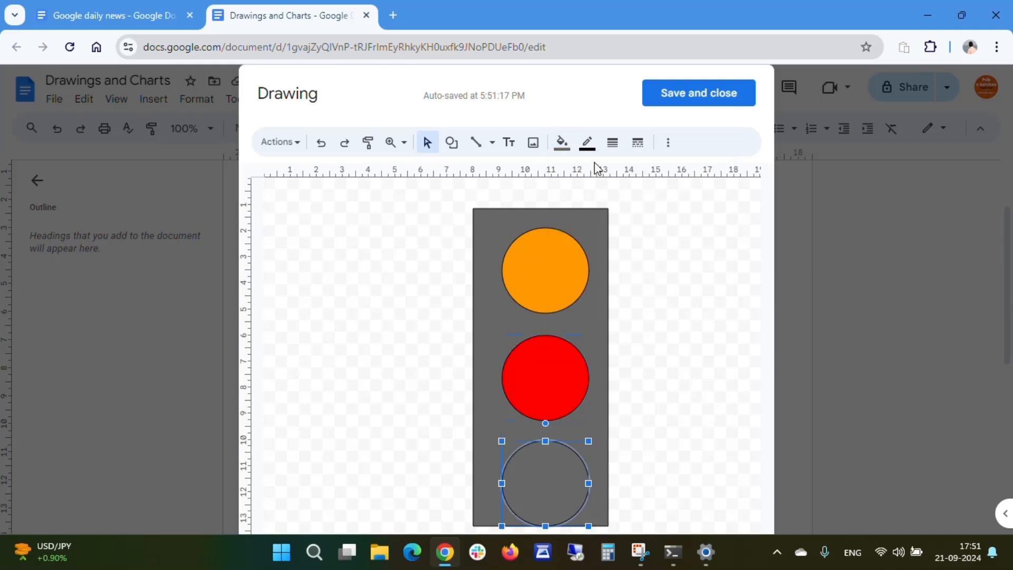
pyautogui.click(562, 143)
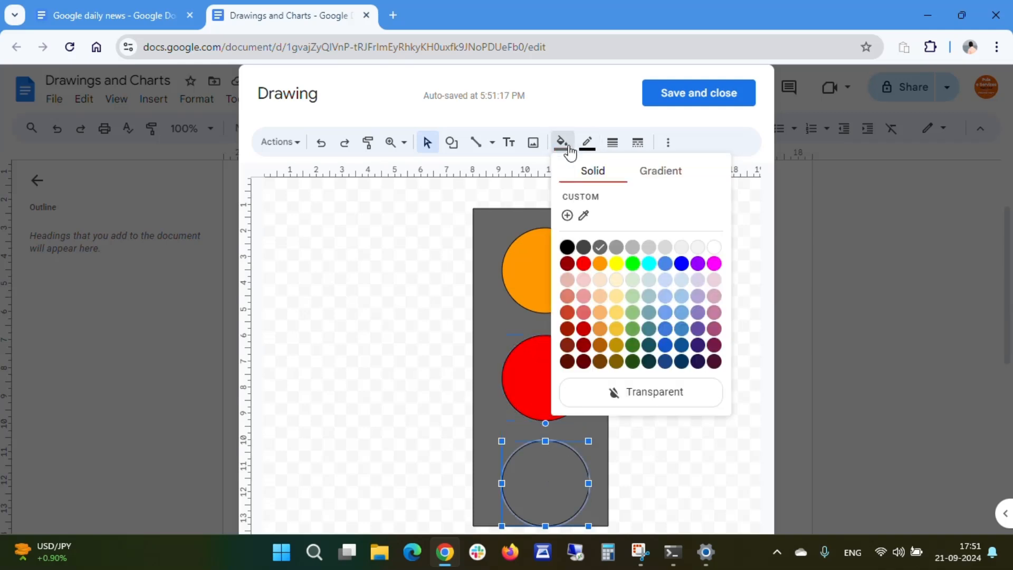
pyautogui.click(633, 264)
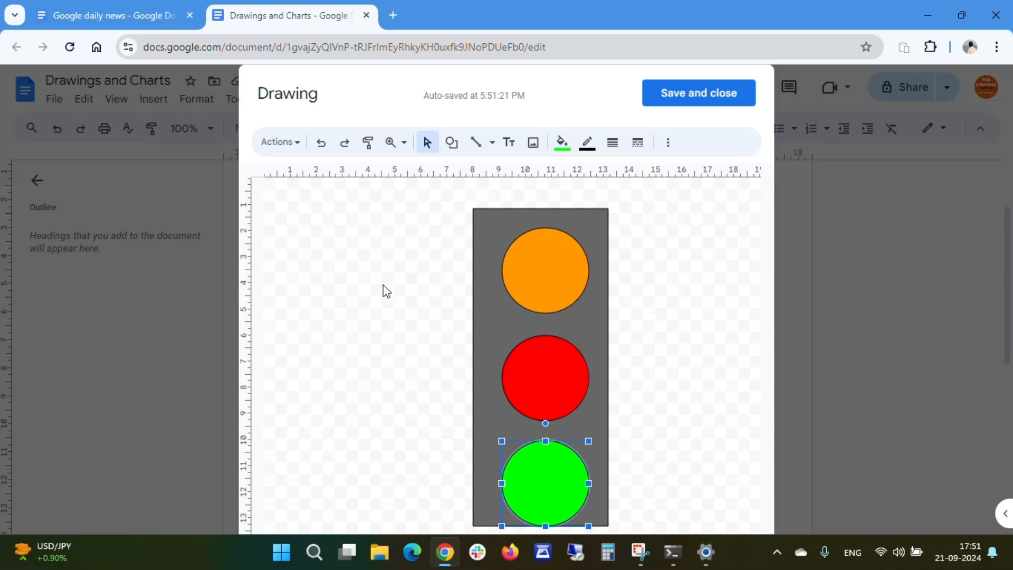
# - Nudge the grey rectangle slightly right so it sits centered behind the circles
pyautogui.click(591, 311)
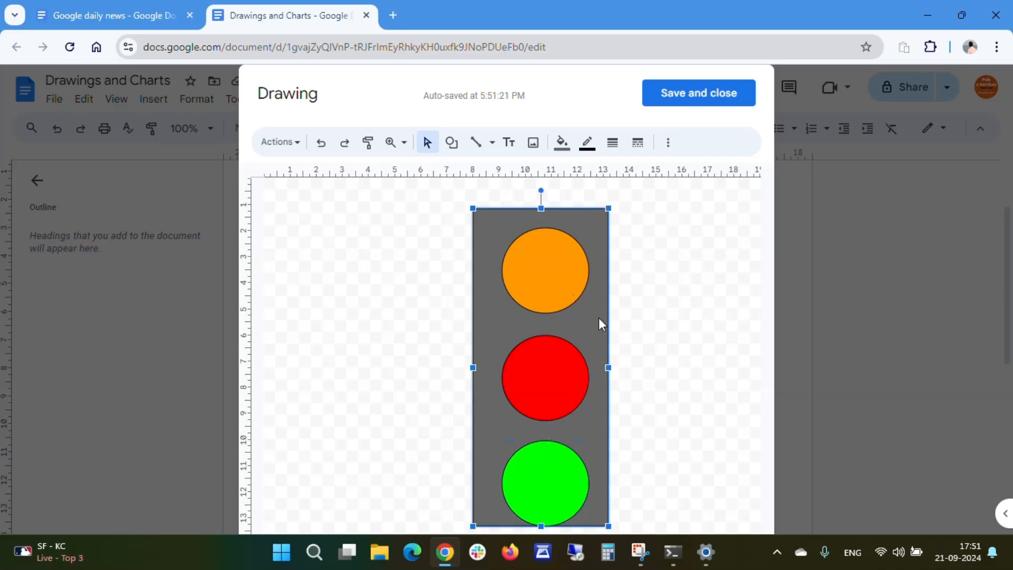
pyautogui.press('Right')
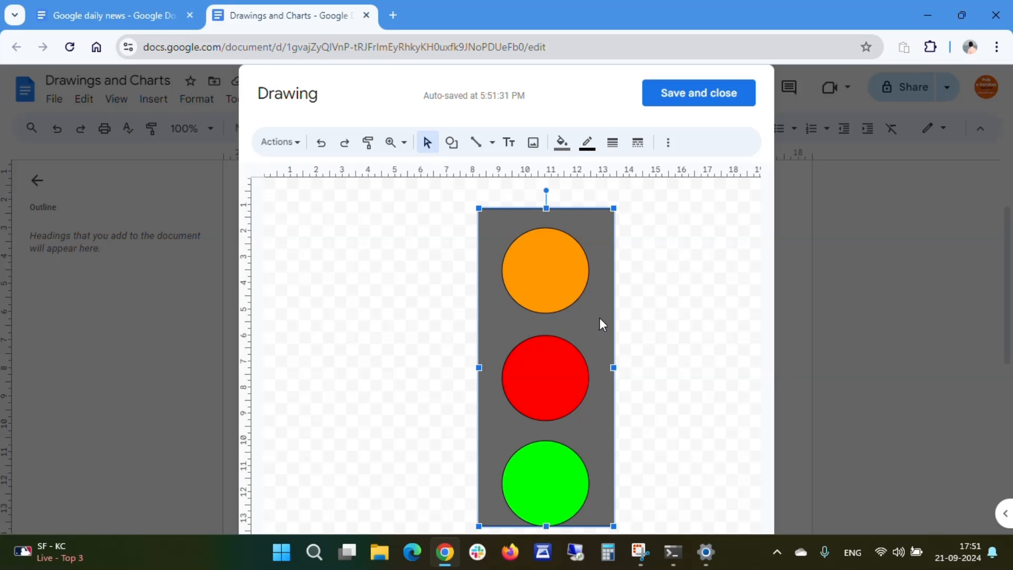
pyautogui.click(667, 313)
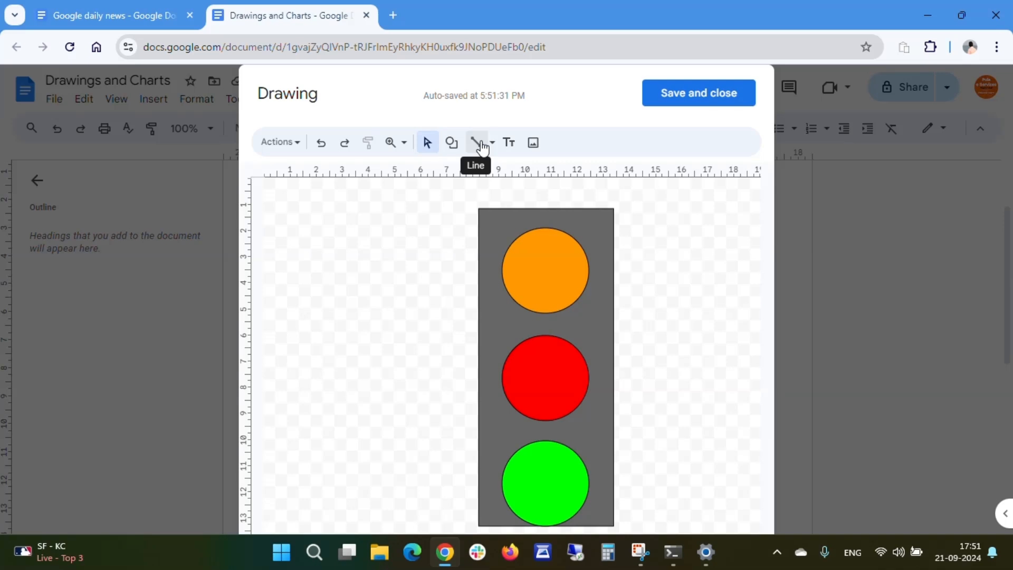
# - Draw a rectangle about 5.5 by 1 cm in the canvas's upper left, left of the traffic light
pyautogui.click(451, 142)
pyautogui.moveTo(462, 180)
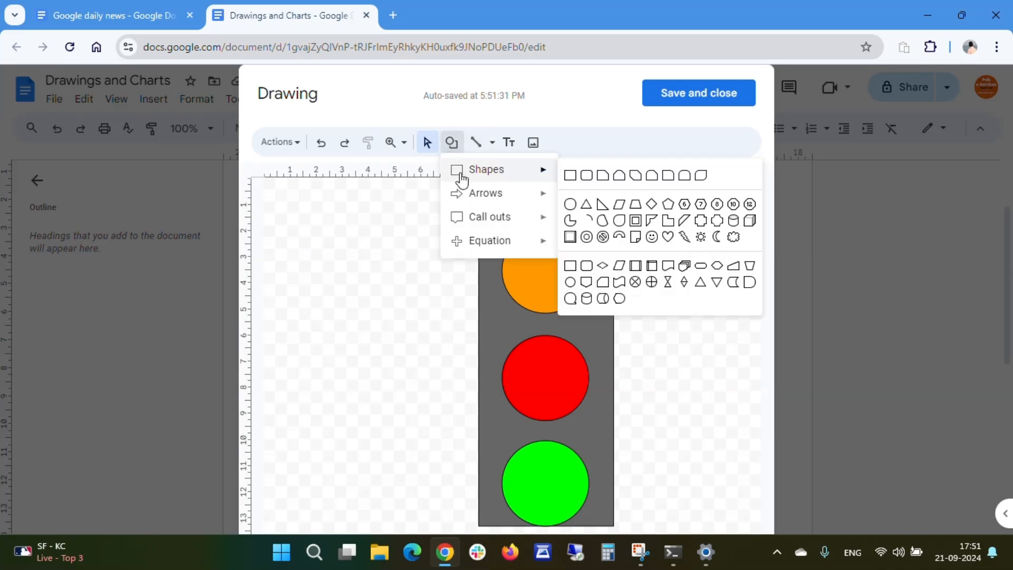
pyautogui.click(570, 175)
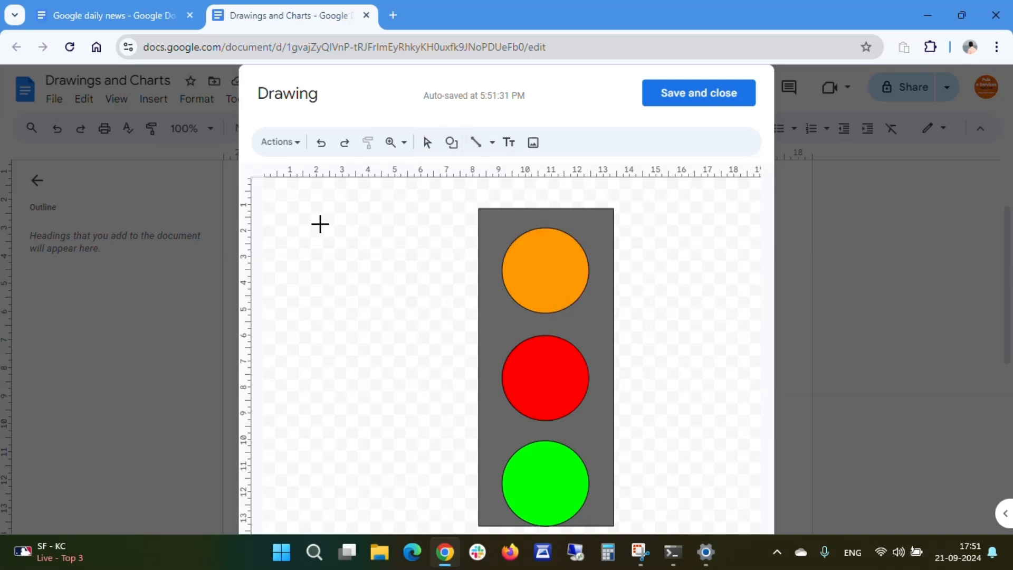
pyautogui.moveTo(292, 212); pyautogui.dragTo(435, 242)
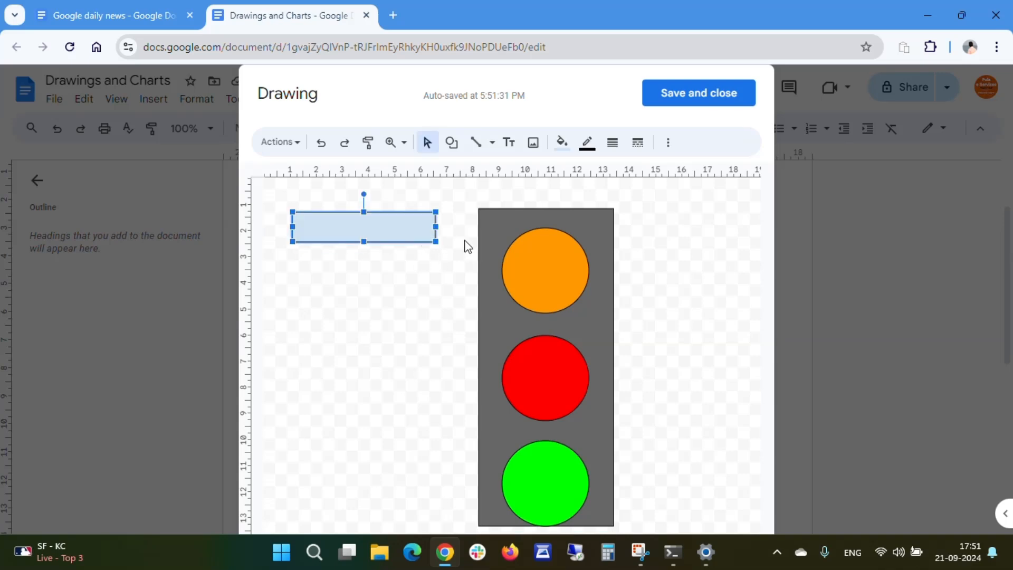
pyautogui.click(533, 142)
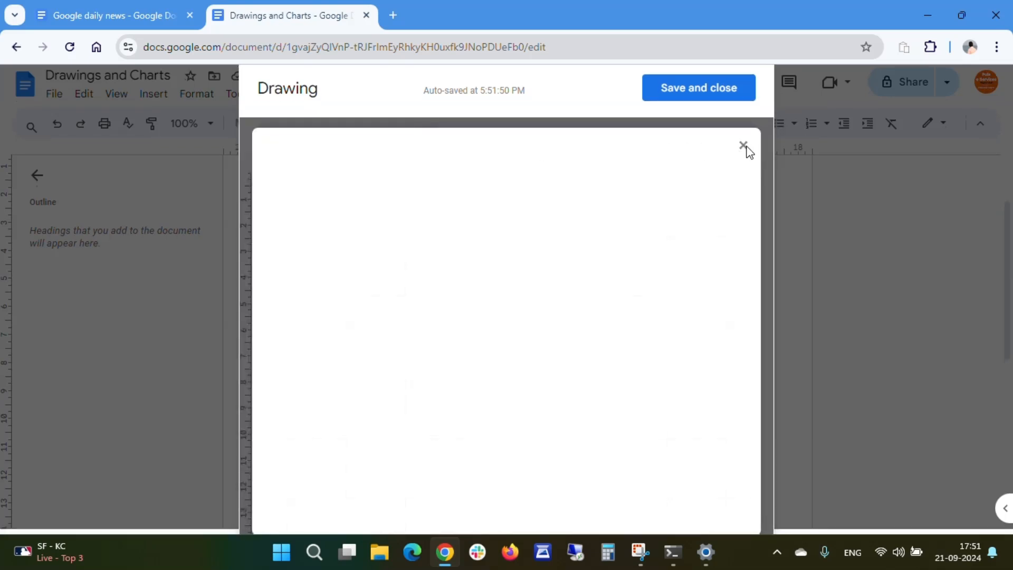
pyautogui.click(743, 146)
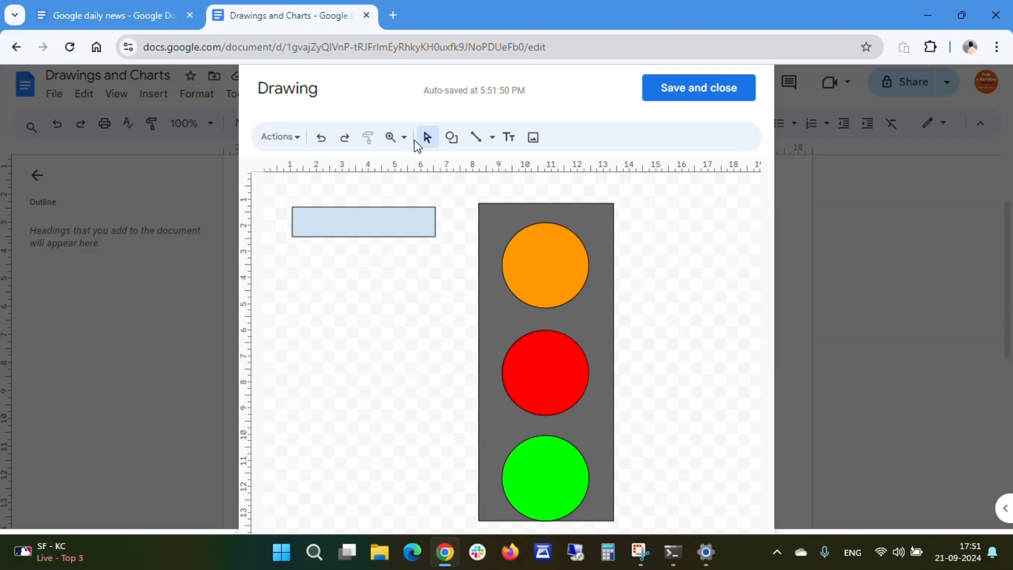
# - Draw a down arrow about 2.5 cm long below the new rectangle
pyautogui.click(452, 137)
pyautogui.moveTo(476, 191)
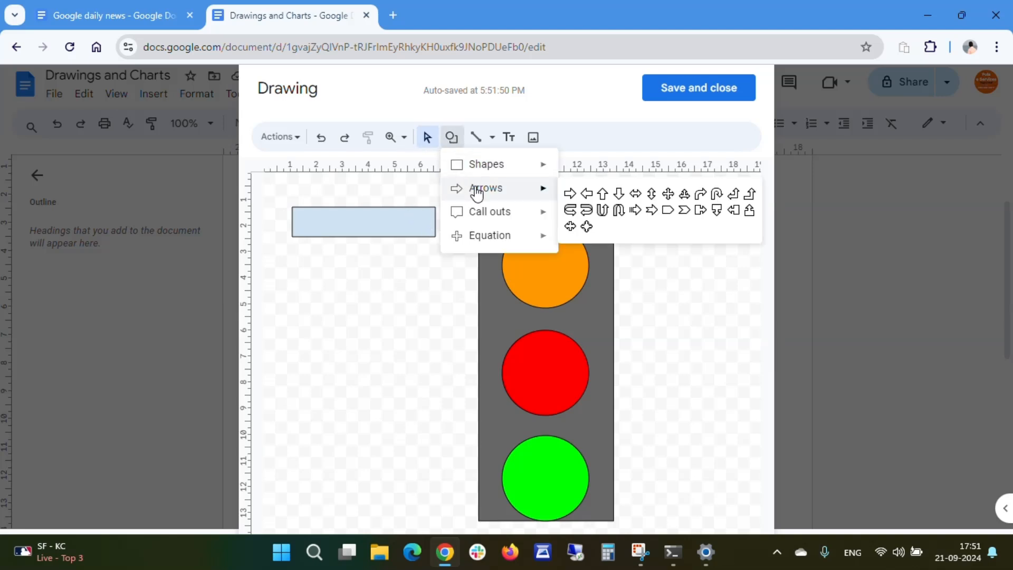
pyautogui.click(619, 194)
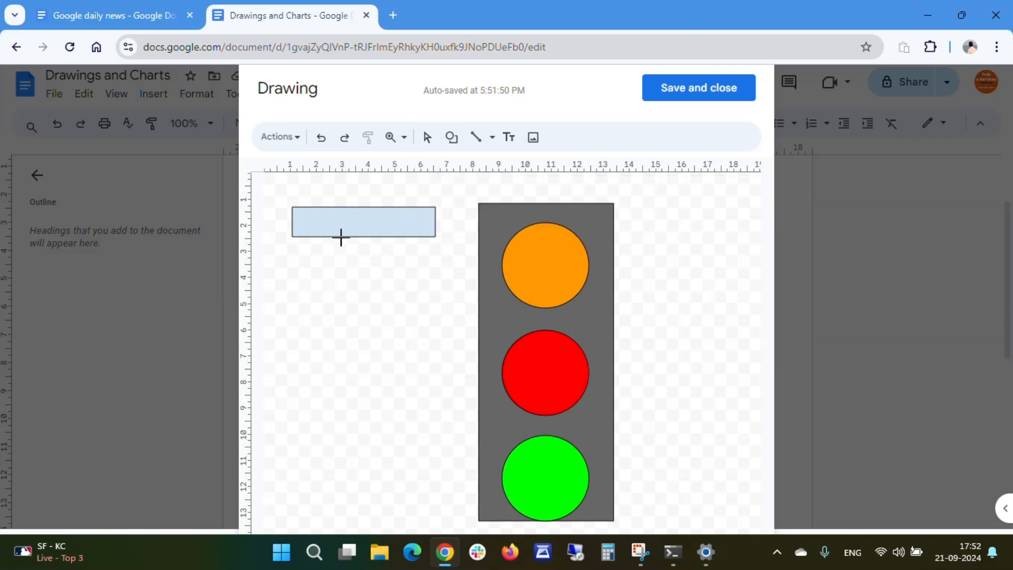
pyautogui.moveTo(352, 244); pyautogui.dragTo(366, 306)
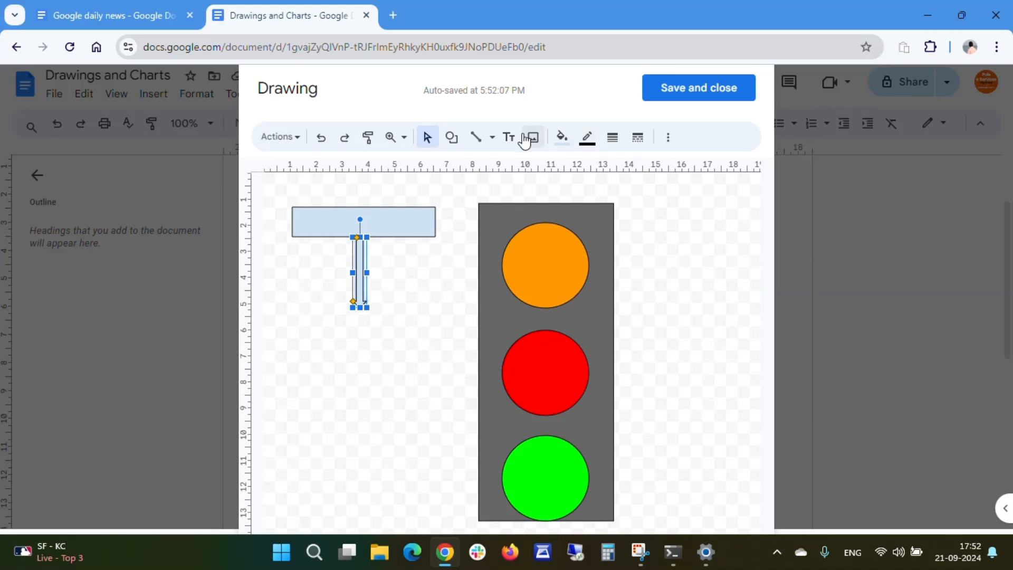
# - Draw a pentagon arrow shape about 7 by 1.7 cm below the down arrow
pyautogui.click(451, 138)
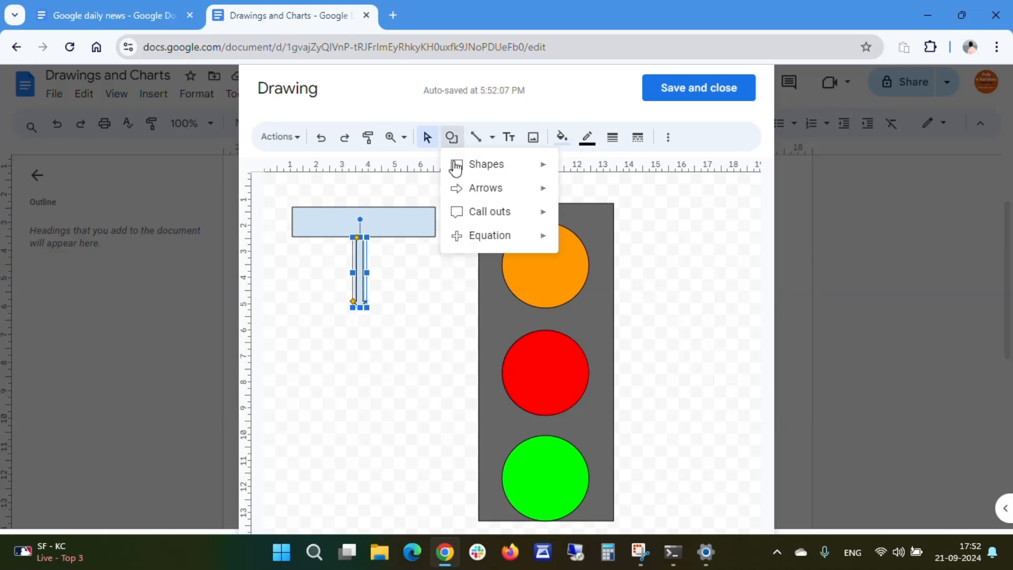
pyautogui.moveTo(488, 223)
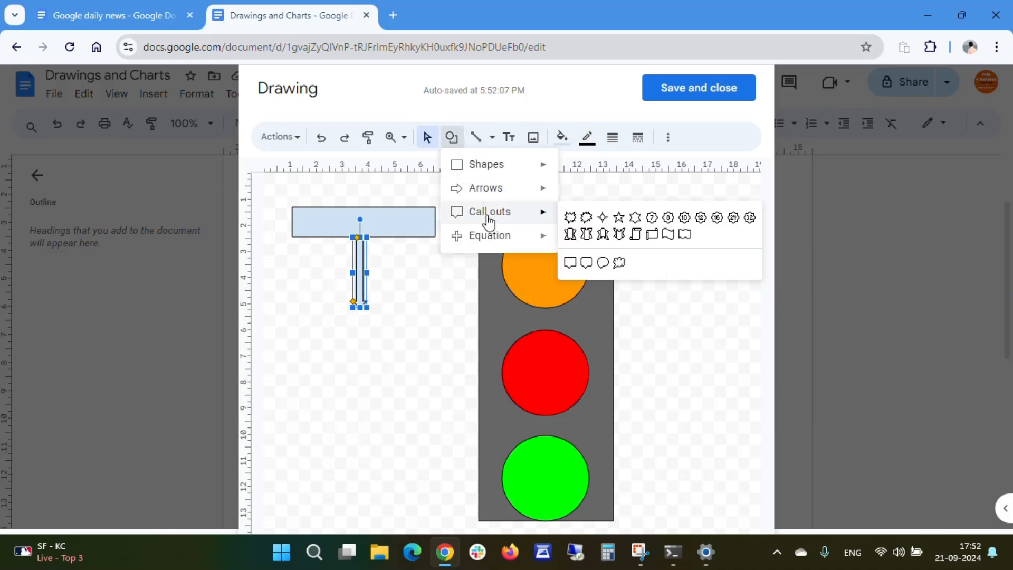
pyautogui.moveTo(501, 194)
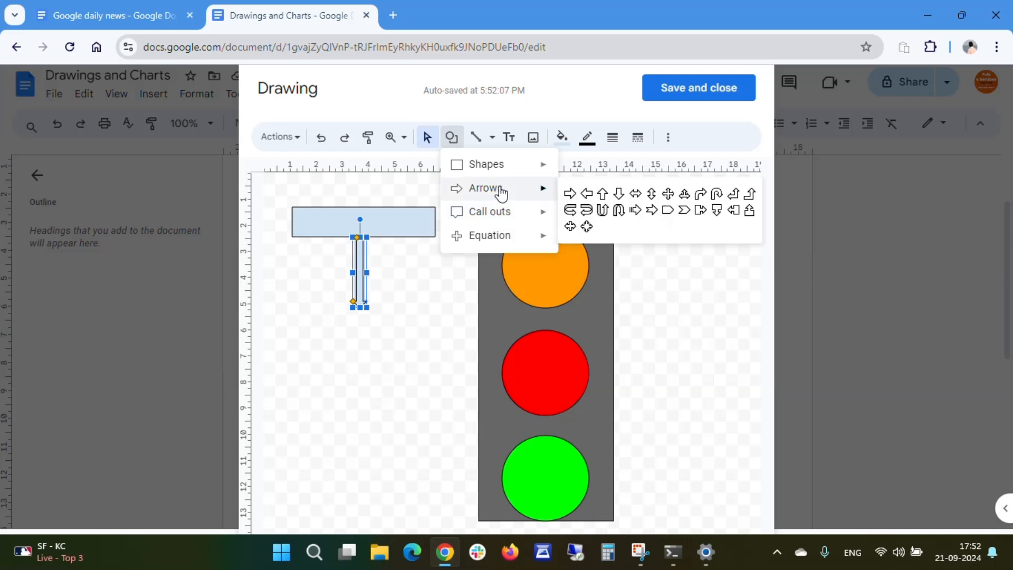
pyautogui.click(668, 211)
pyautogui.moveTo(270, 311); pyautogui.dragTo(453, 354)
pyautogui.moveTo(401, 315); pyautogui.dragTo(401, 312)
pyautogui.click(359, 384)
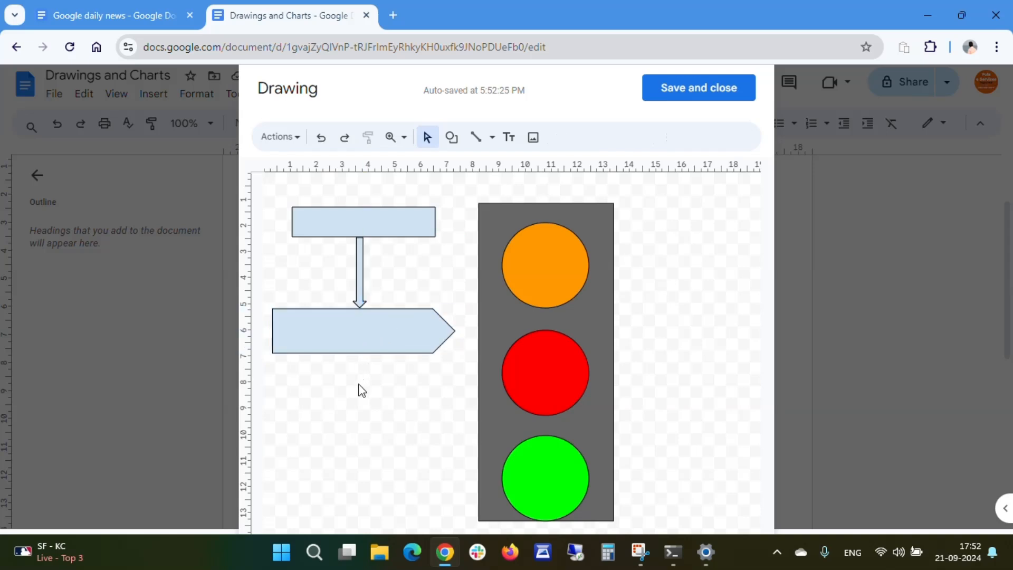
# - Draw a plus sign equation shape about 3 cm square and place it below the pentagon arrow
pyautogui.click(452, 139)
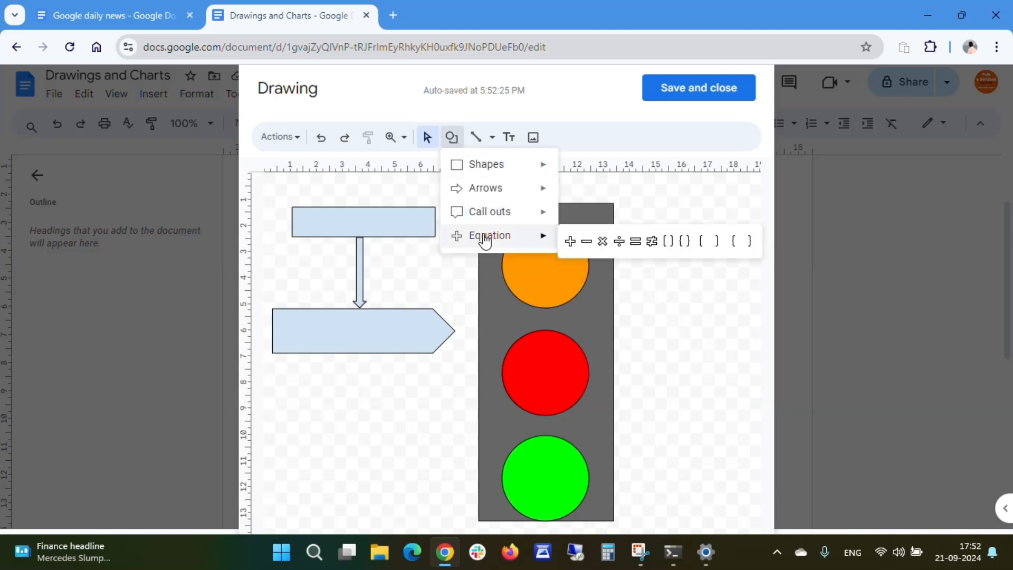
pyautogui.click(569, 241)
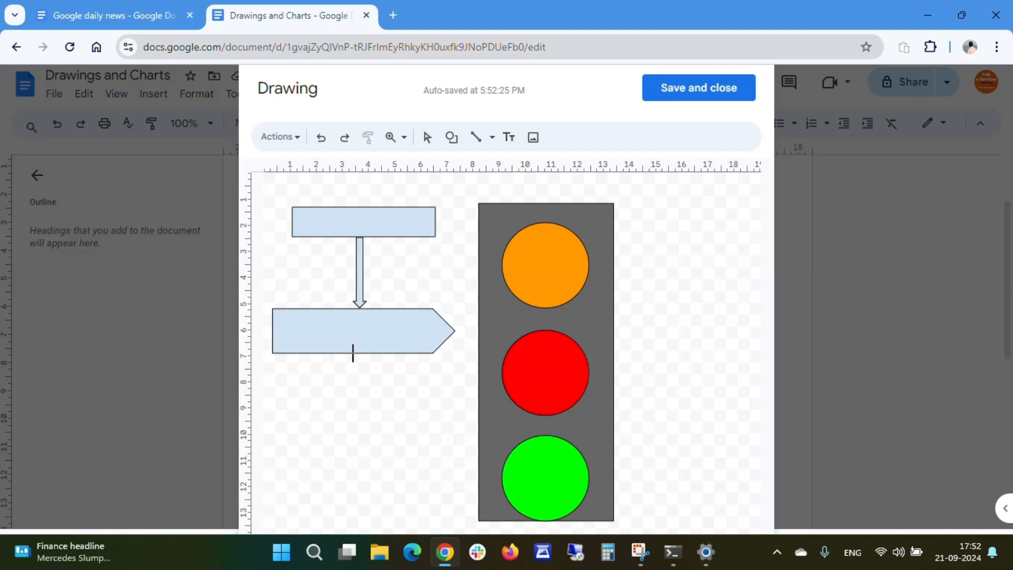
pyautogui.moveTo(357, 353); pyautogui.dragTo(439, 438)
pyautogui.moveTo(404, 390); pyautogui.dragTo(361, 438)
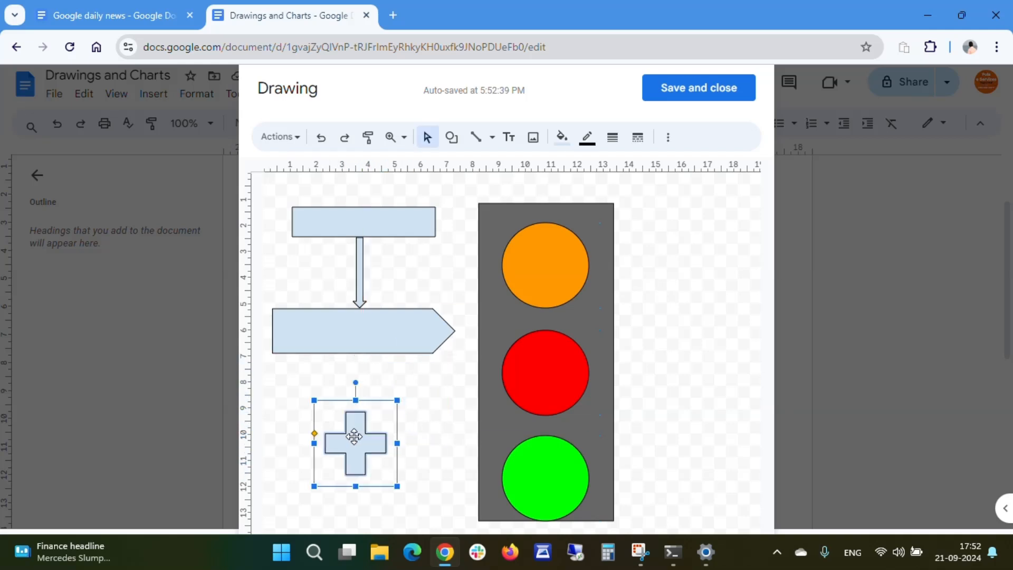
# - Draw a horizontal line about 4 cm long in the canvas's upper right corner
pyautogui.click(436, 446)
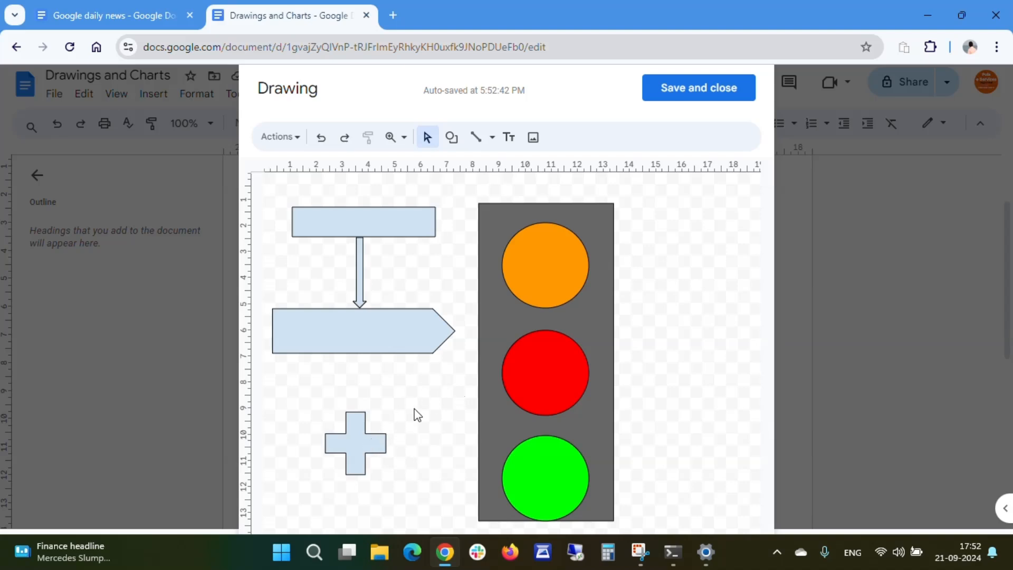
pyautogui.click(484, 142)
pyautogui.click(492, 139)
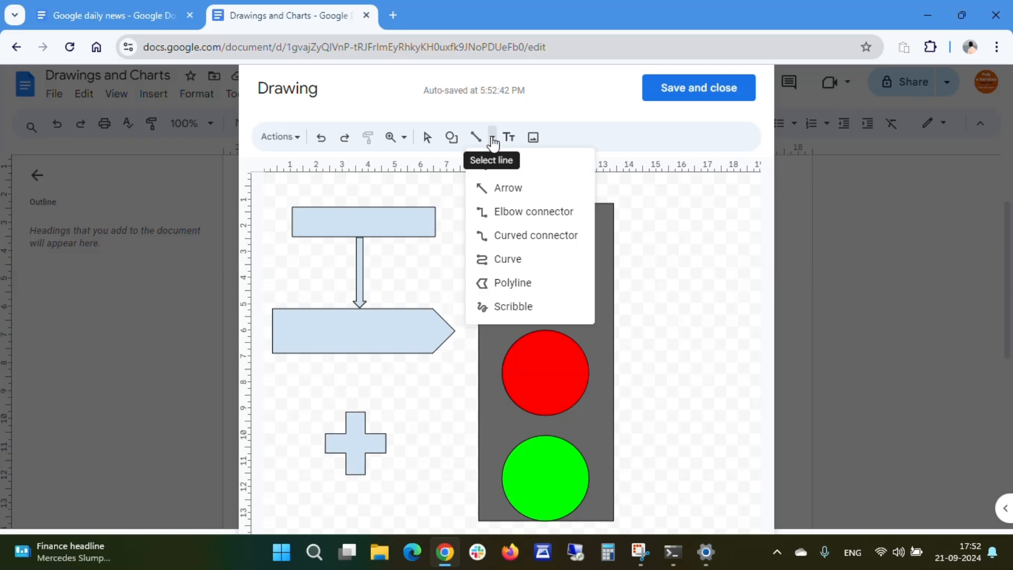
pyautogui.click(503, 167)
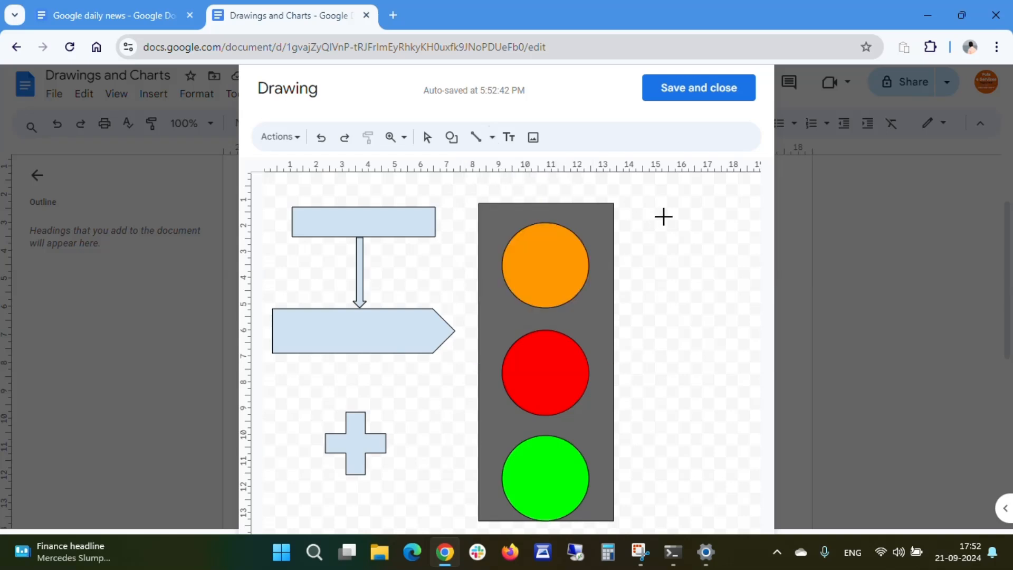
pyautogui.moveTo(652, 201); pyautogui.dragTo(749, 202)
pyautogui.moveTo(749, 201); pyautogui.dragTo(750, 201)
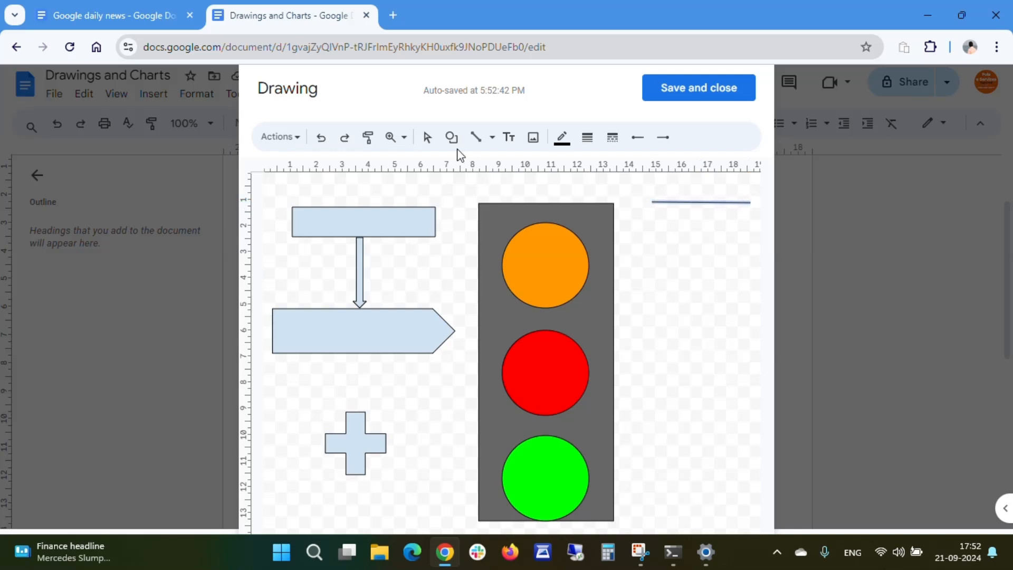
# - Draw an arrow about 4.5 cm long pointing up and to the right below the horizontal line
pyautogui.click(490, 139)
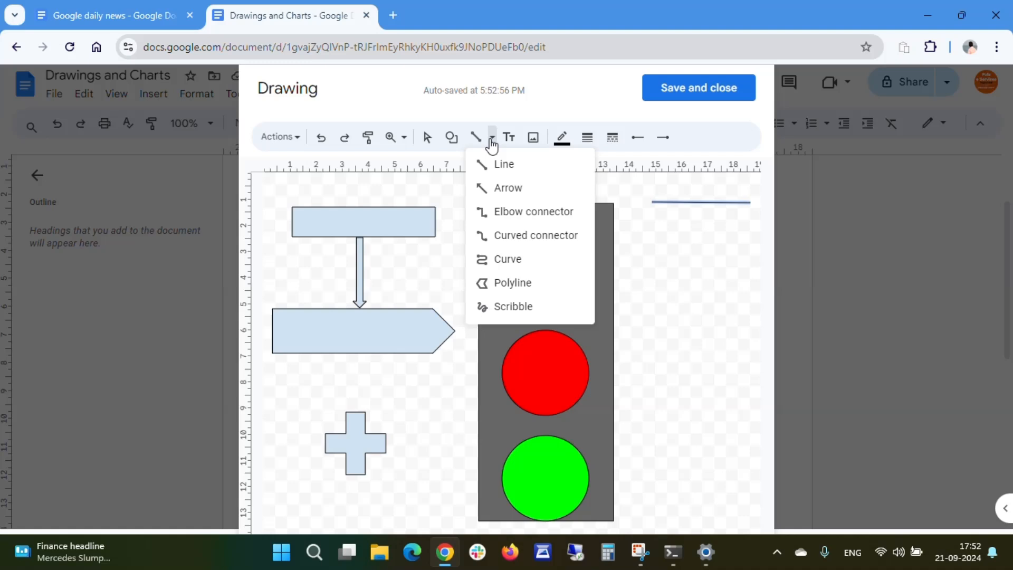
pyautogui.click(501, 191)
pyautogui.moveTo(683, 361)
pyautogui.mouseDown()
pyautogui.moveTo(707, 264)
pyautogui.moveTo(723, 246)
pyautogui.mouseUp()
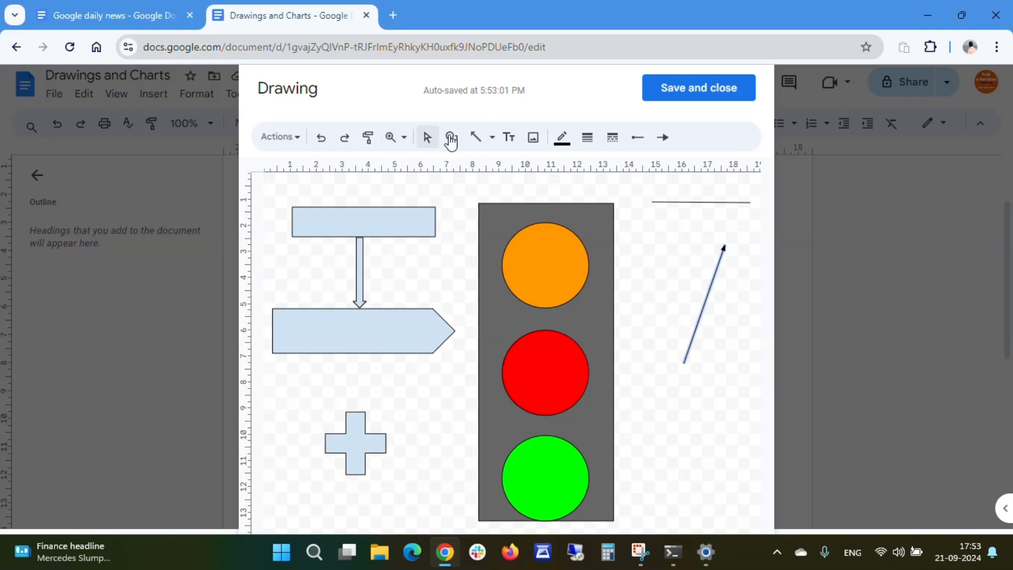
# - Connect the plus sign's left side to the pentagon arrow's bottom with an elbow connector
pyautogui.click(490, 139)
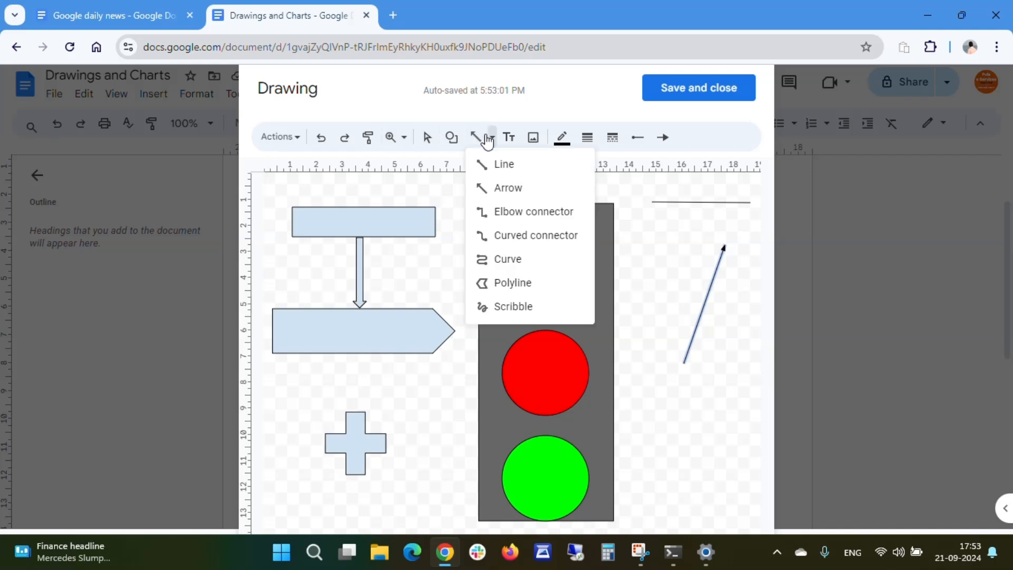
pyautogui.click(515, 216)
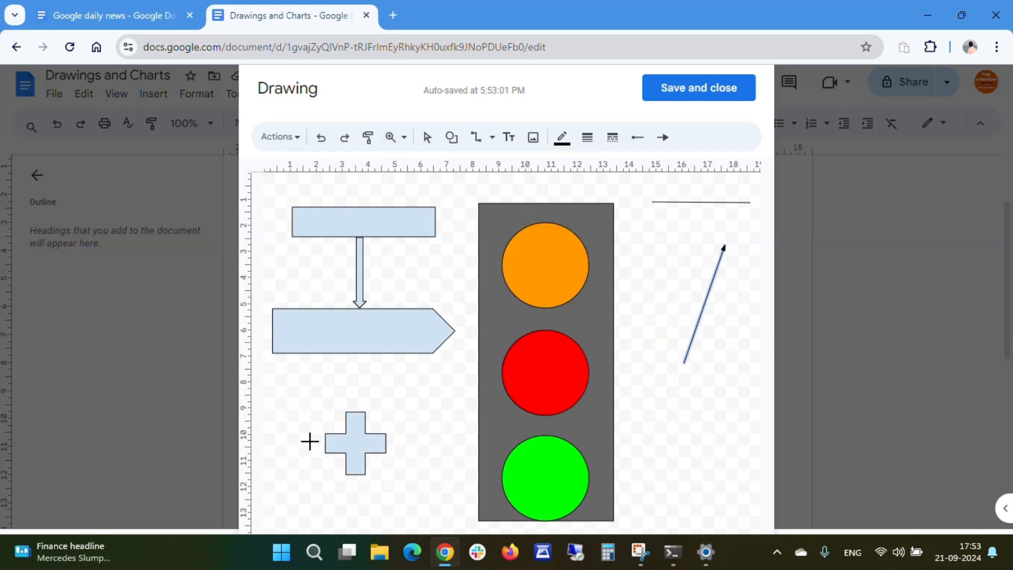
pyautogui.moveTo(325, 442); pyautogui.dragTo(352, 356)
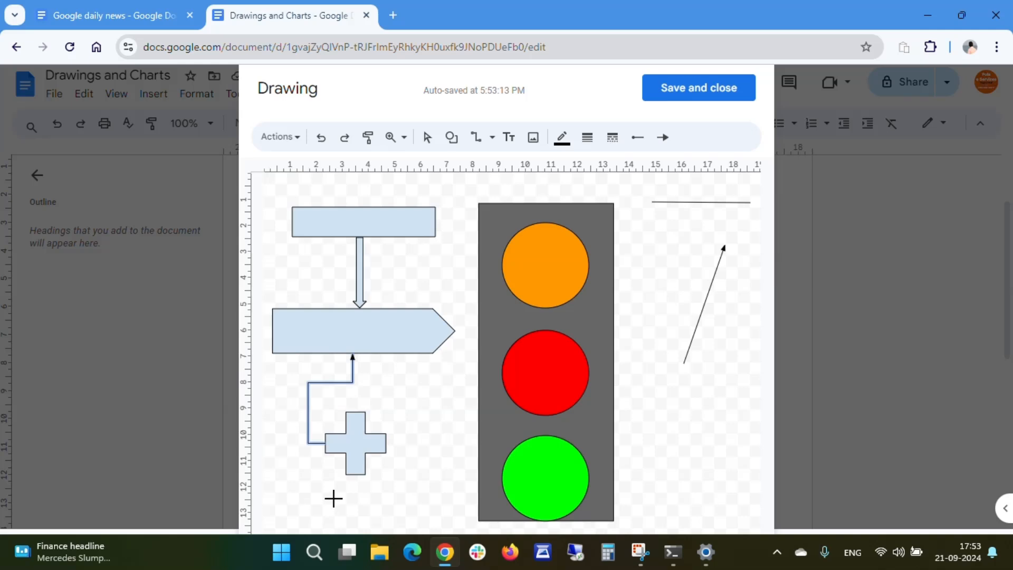
# - Connect the top rectangle's right side to the pentagon arrow's tip with a curved connector
pyautogui.click(491, 138)
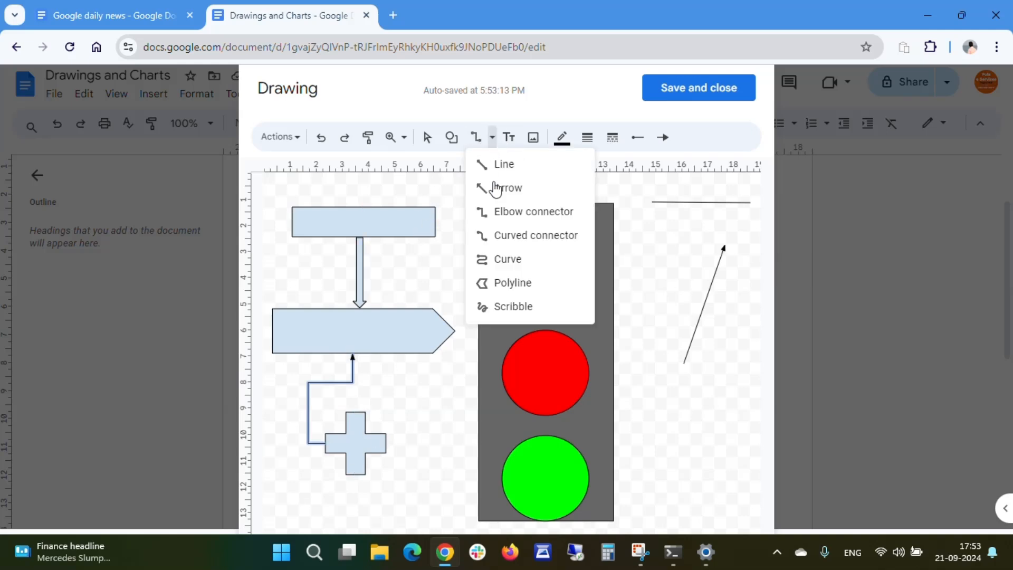
pyautogui.click(501, 235)
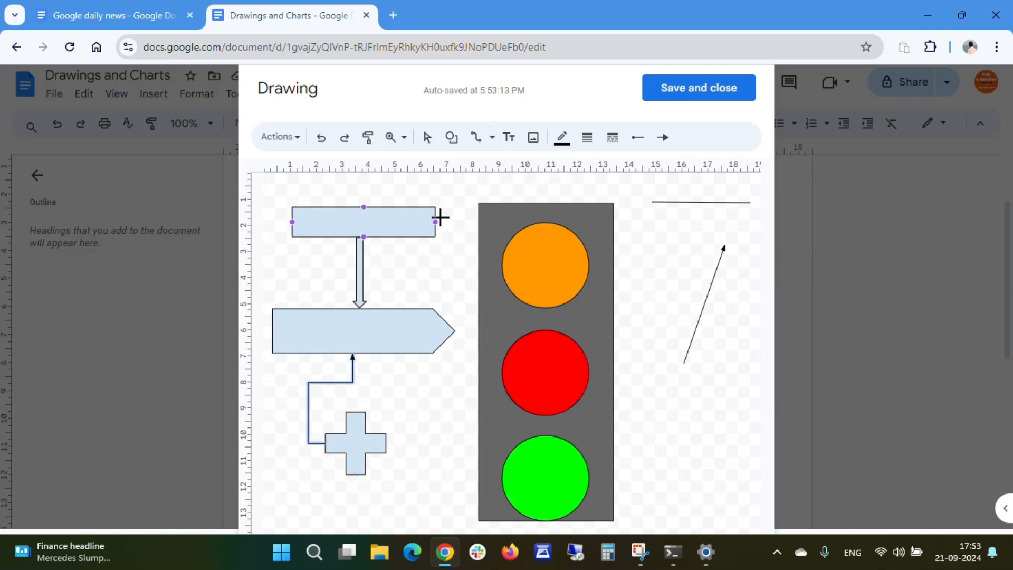
pyautogui.moveTo(436, 221); pyautogui.dragTo(455, 332)
pyautogui.click(442, 434)
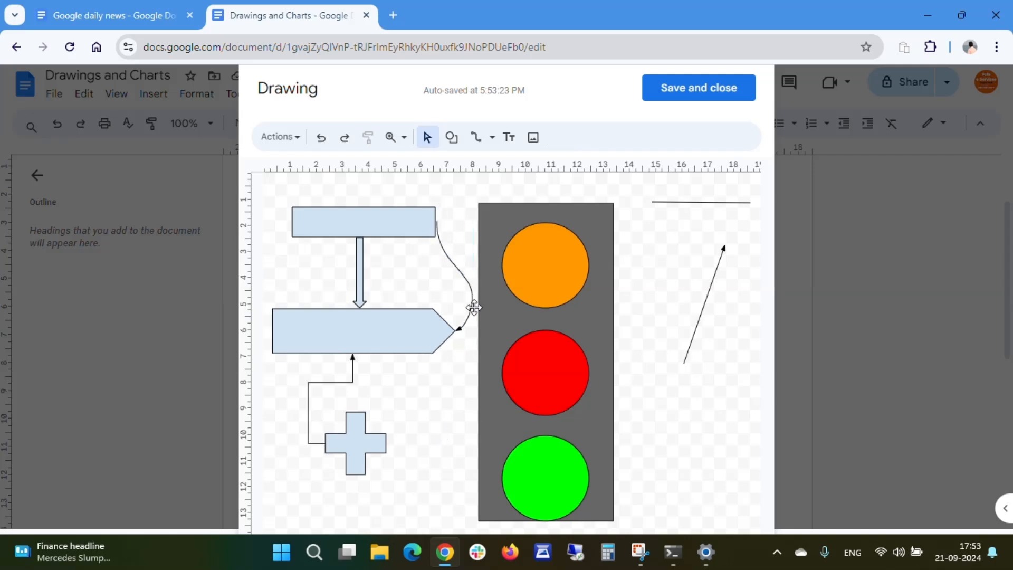
# - Draw a closed wing-like curve shape below the diagonal arrow with the Curve tool
pyautogui.click(491, 138)
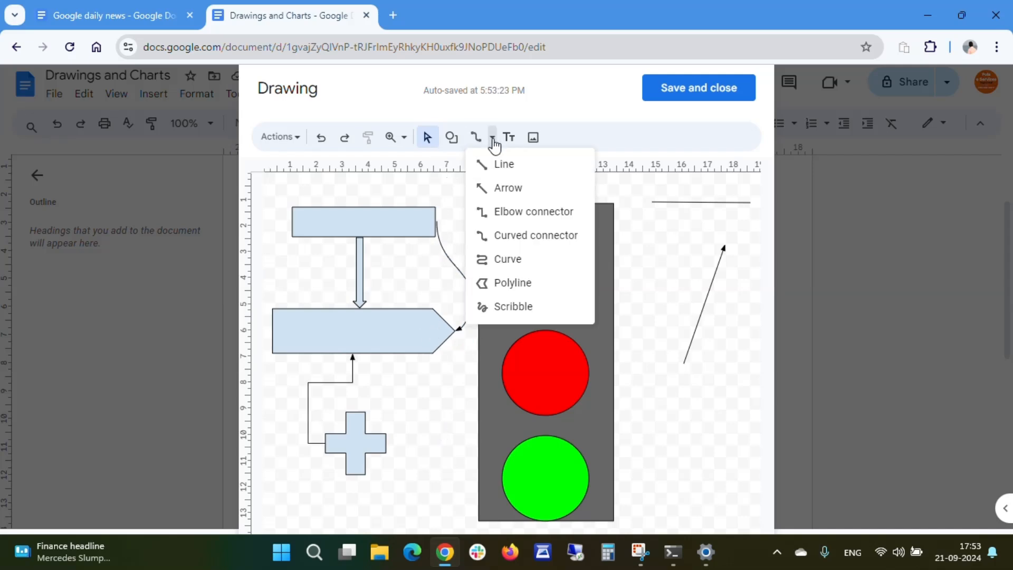
pyautogui.click(507, 259)
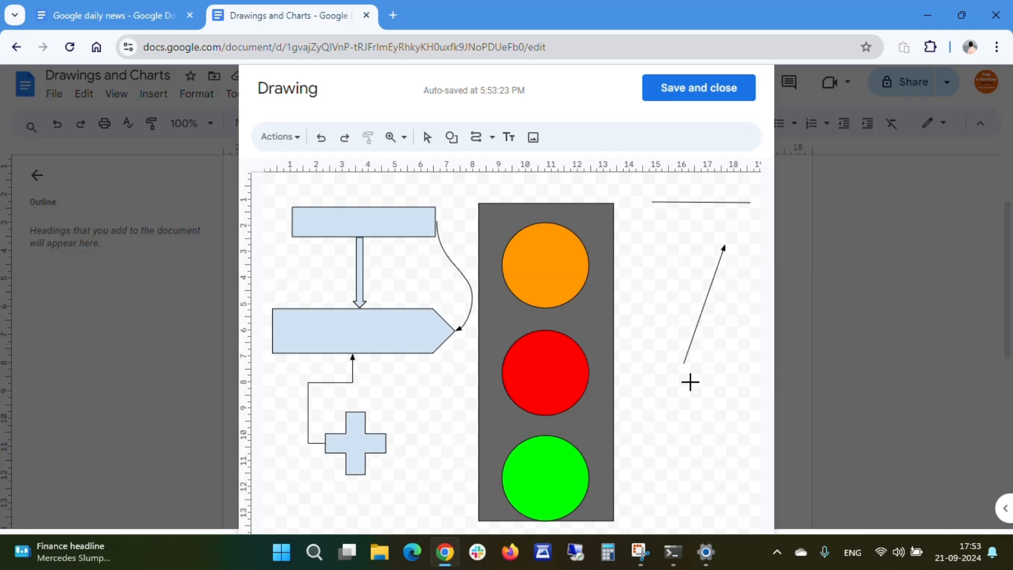
pyautogui.click(687, 495)
pyautogui.click(712, 442)
pyautogui.click(667, 404)
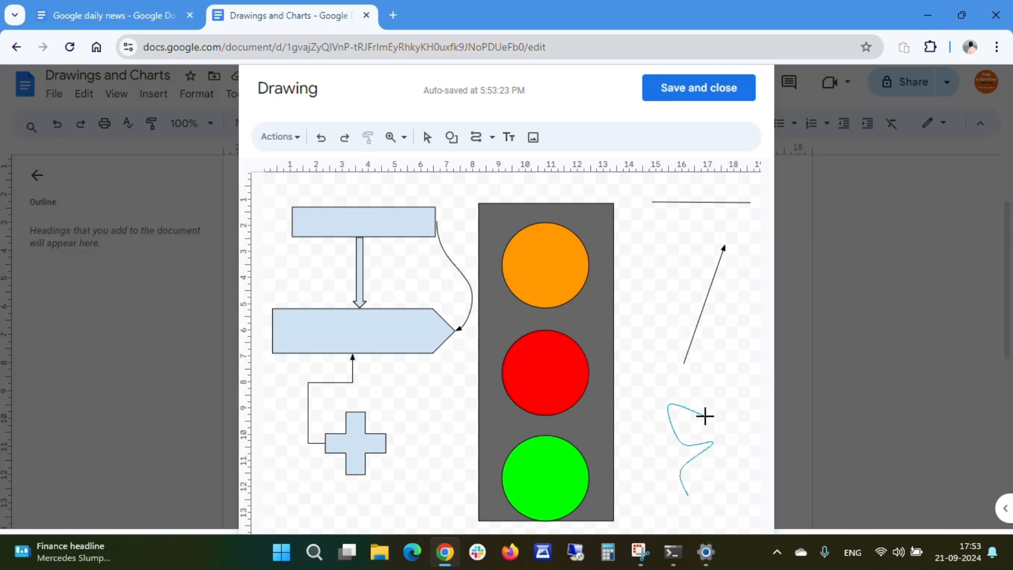
pyautogui.click(705, 417)
pyautogui.click(732, 473)
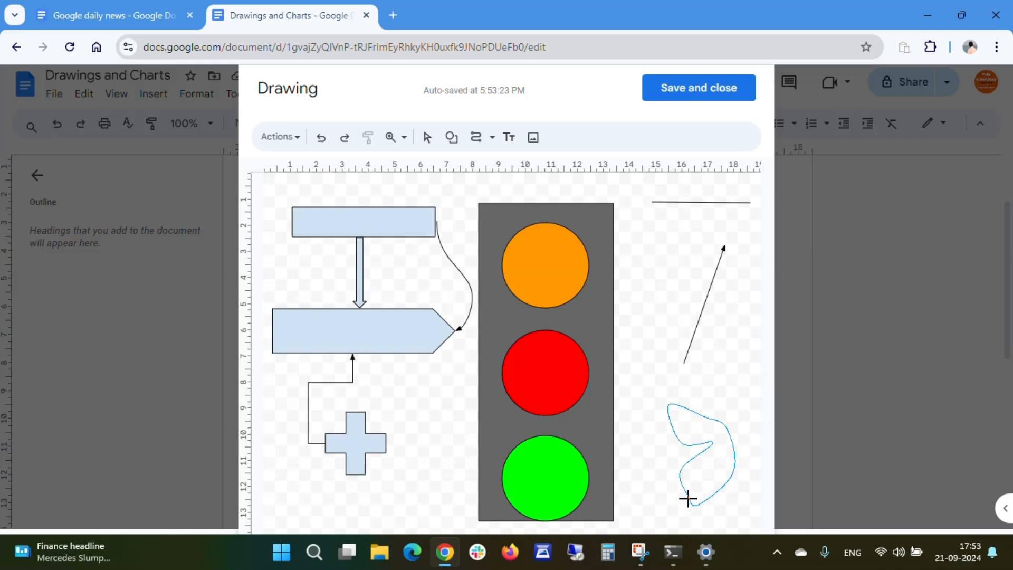
pyautogui.click(685, 496)
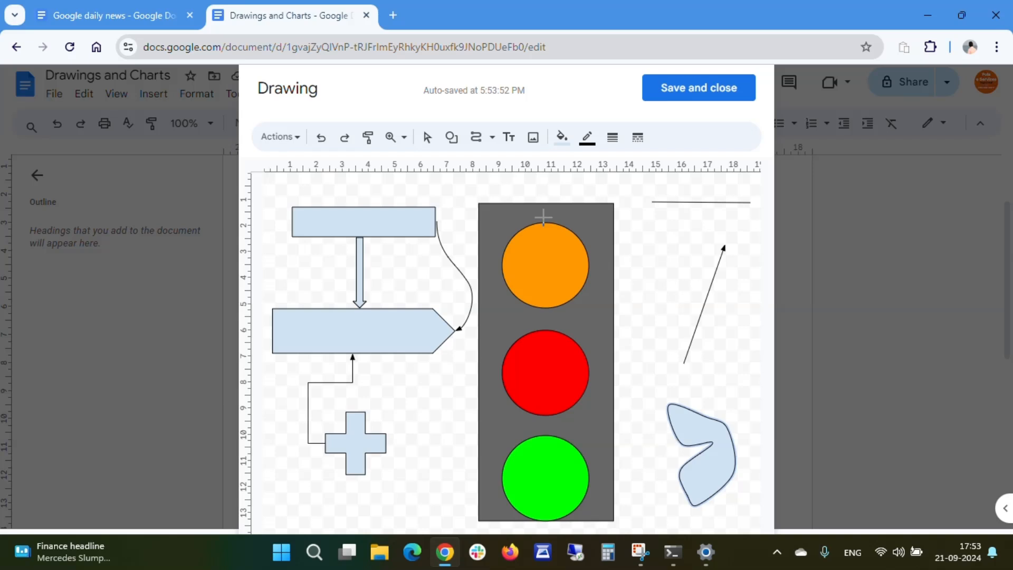
# - Duplicate the curve shape as a mirrored copy beside it to form a pair of butterfly wings
pyautogui.click(427, 138)
pyautogui.click(731, 470)
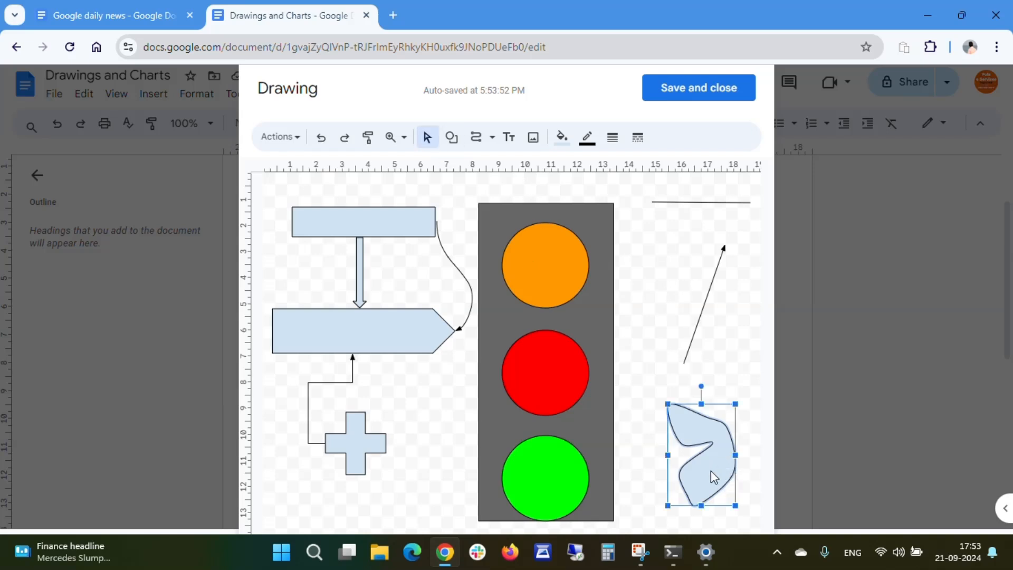
pyautogui.moveTo(710, 471); pyautogui.dragTo(680, 455)
pyautogui.moveTo(710, 415); pyautogui.dragTo(715, 441)
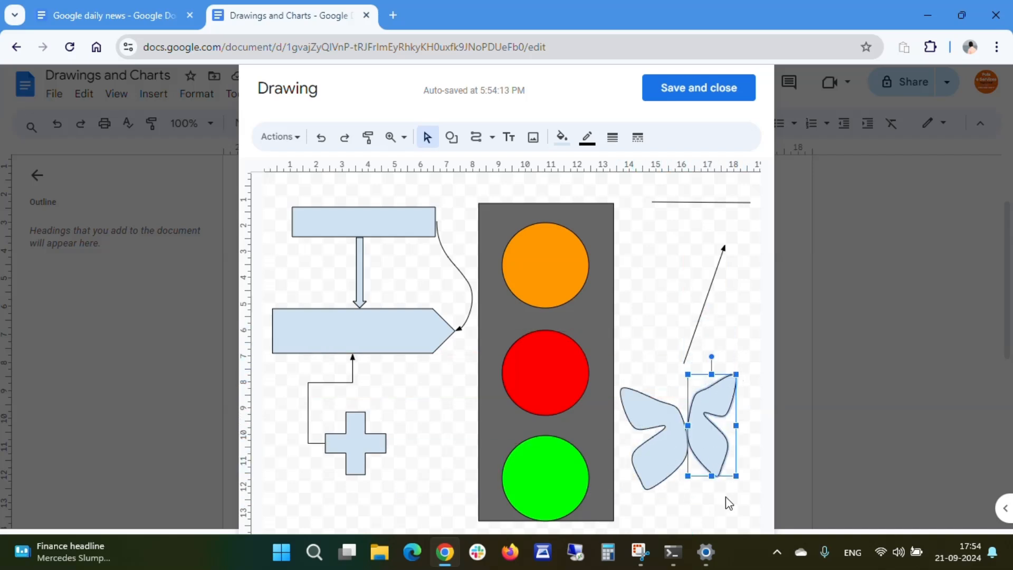
# - Nudge the right wing into place against the left wing and enlarge it slightly
pyautogui.click(726, 496)
pyautogui.click(701, 434)
pyautogui.moveTo(736, 427); pyautogui.dragTo(742, 426)
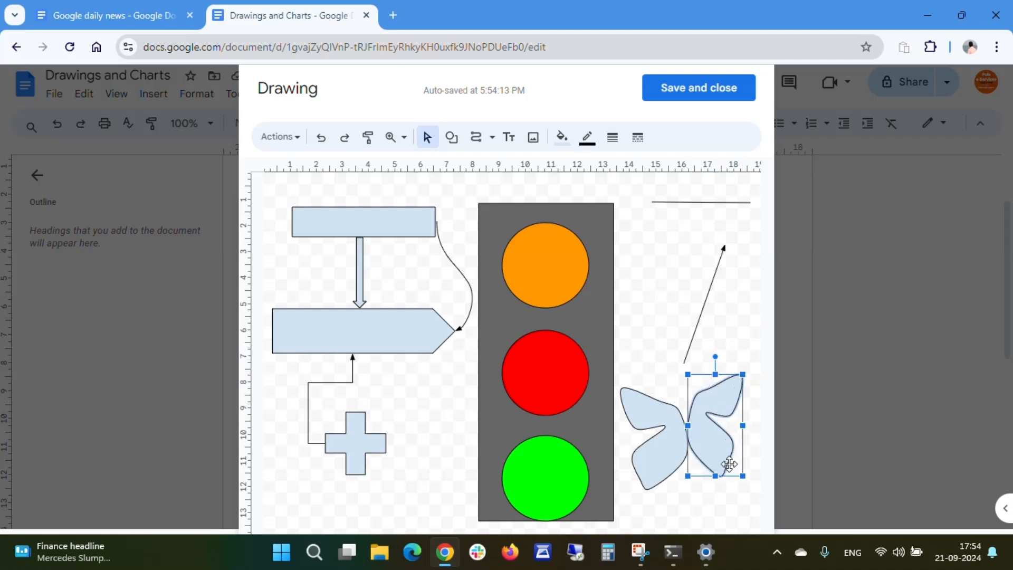
pyautogui.click(704, 508)
pyautogui.click(709, 444)
pyautogui.click(738, 333)
pyautogui.click(681, 445)
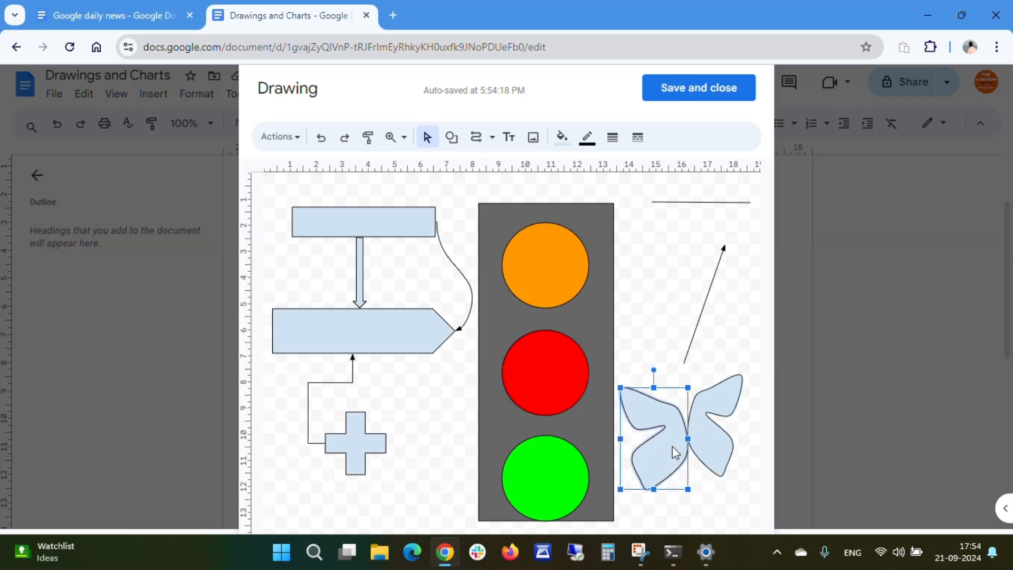
pyautogui.click(707, 443)
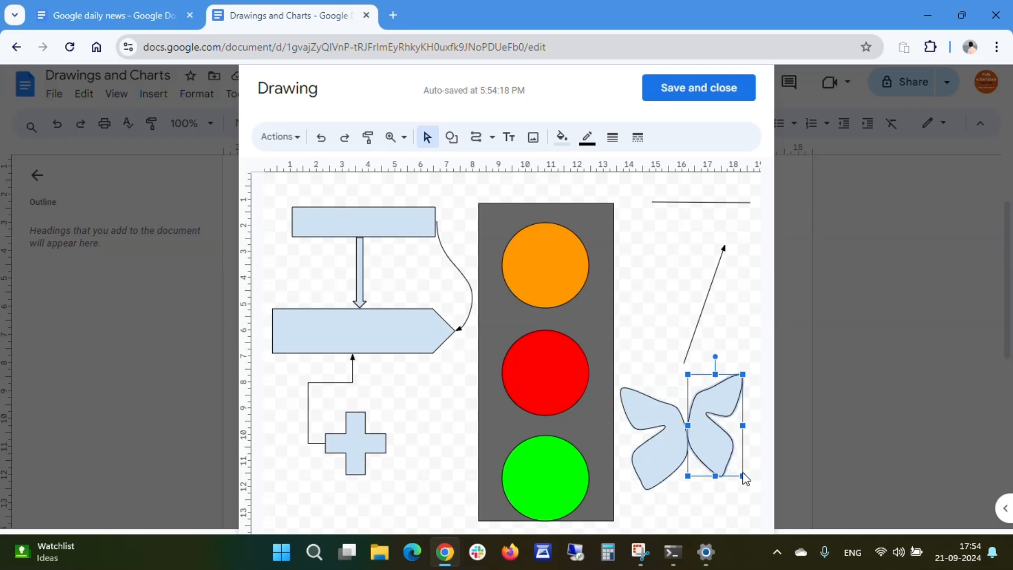
pyautogui.moveTo(742, 475); pyautogui.dragTo(755, 485)
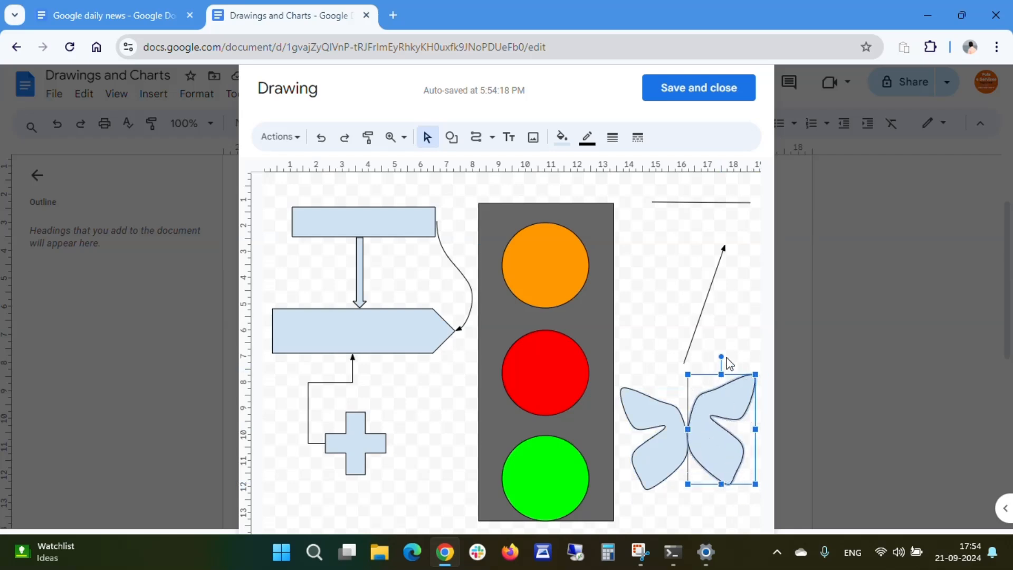
pyautogui.click(715, 335)
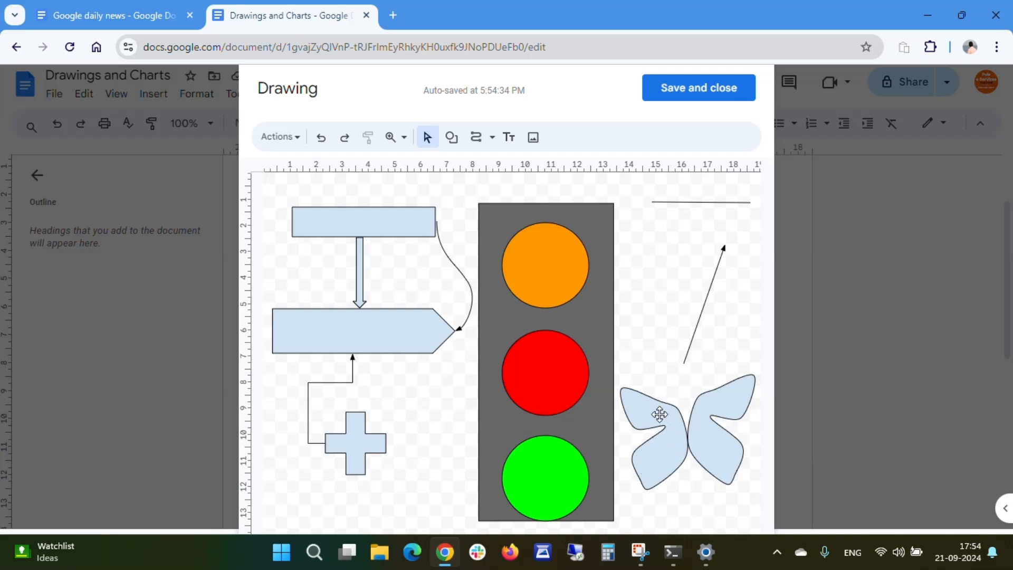
# - Fill the left wing with cornflower blue
pyautogui.click(658, 459)
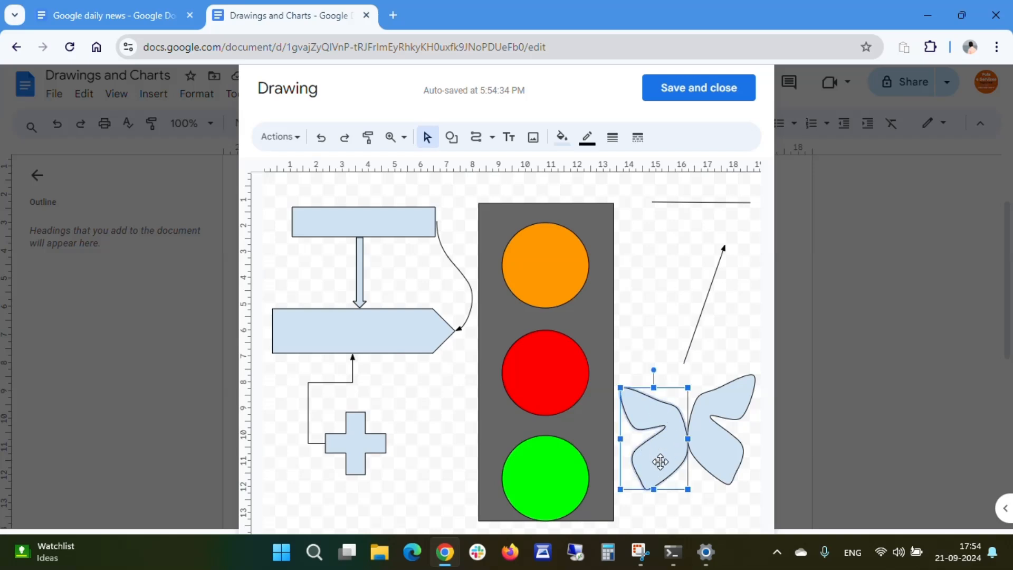
pyautogui.click(562, 136)
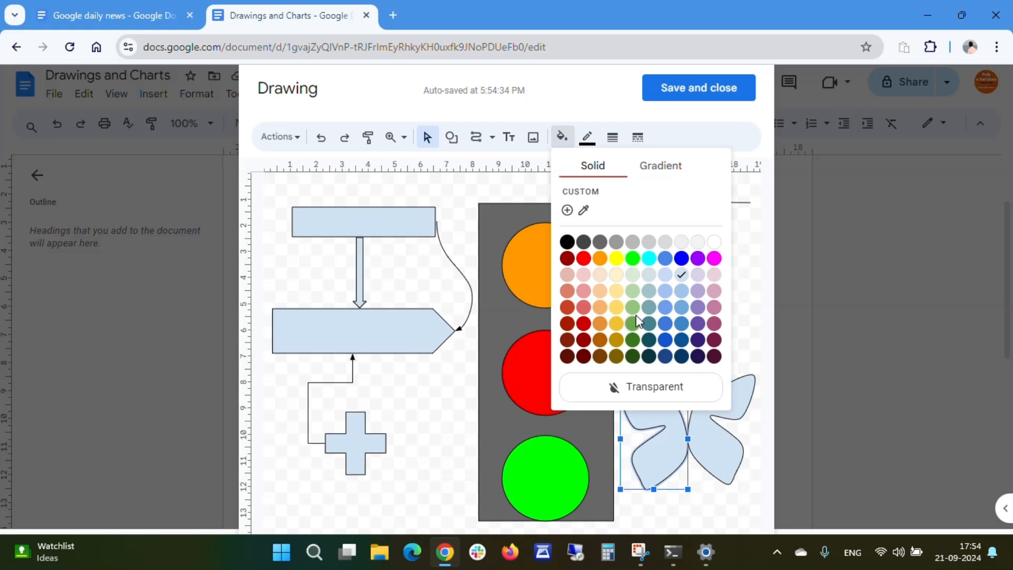
pyautogui.click(663, 259)
pyautogui.click(708, 447)
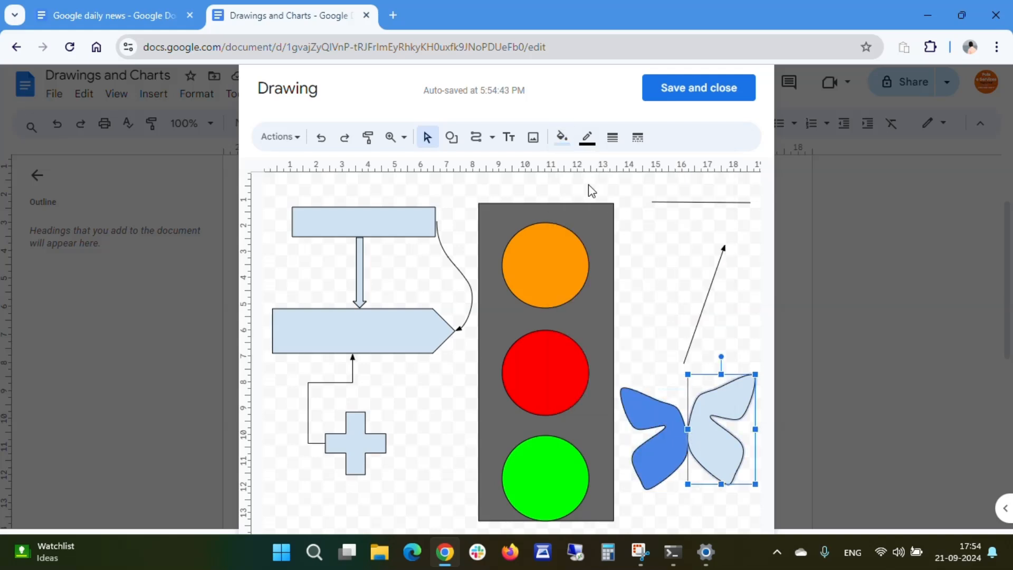
# - Fill the right wing with a dark cornflower blue shade
pyautogui.click(562, 136)
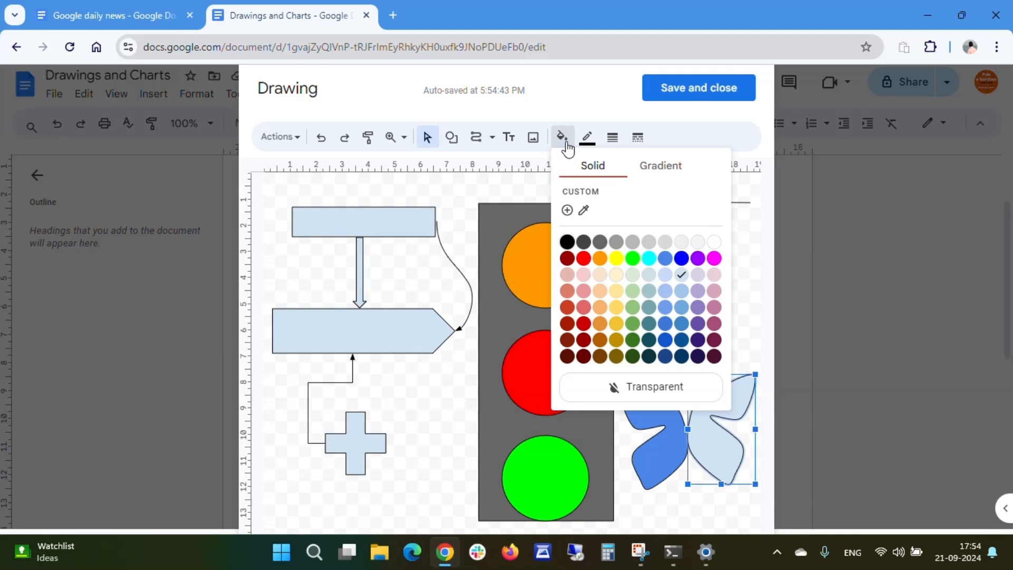
pyautogui.click(682, 274)
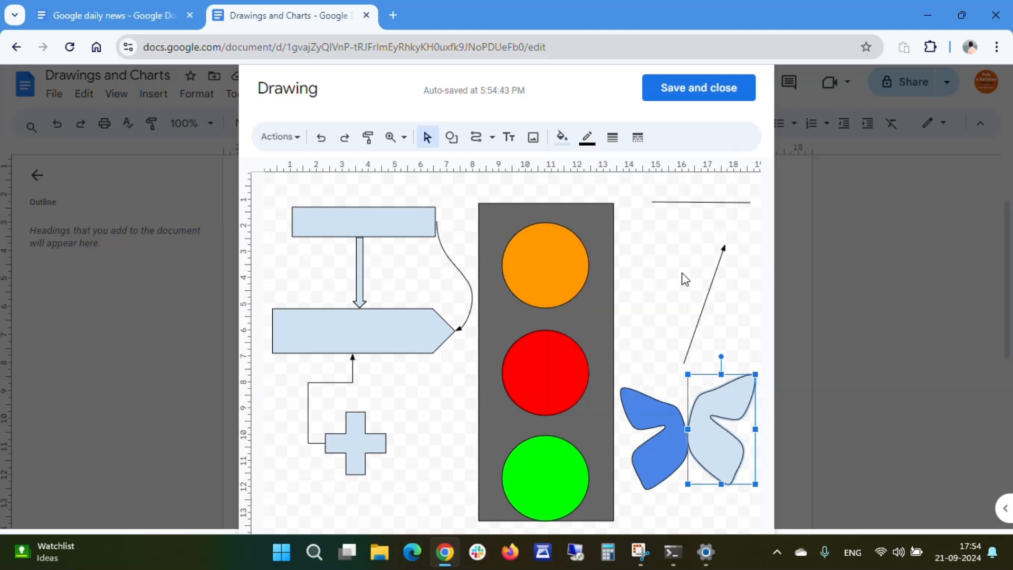
pyautogui.click(562, 136)
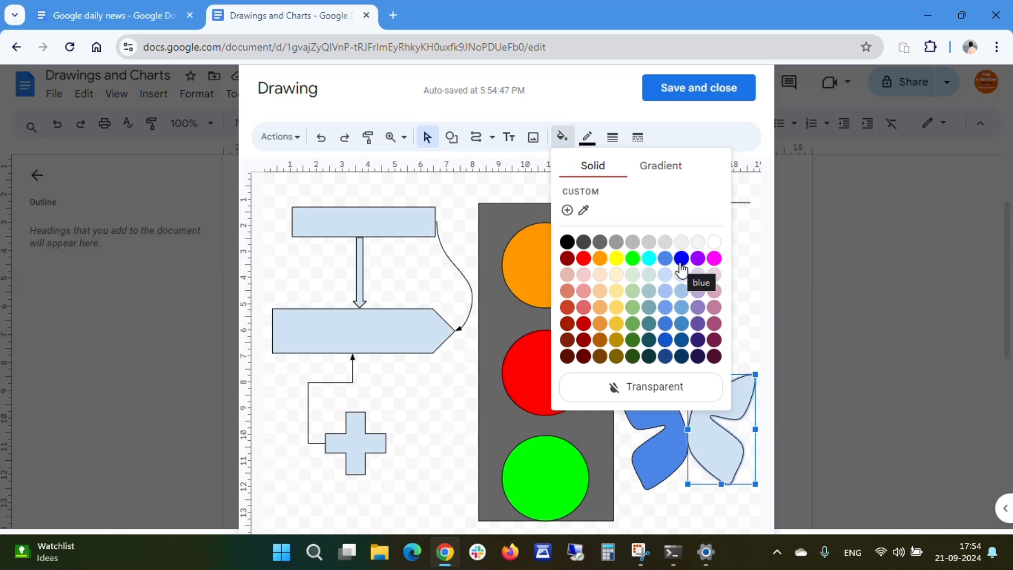
pyautogui.click(664, 339)
pyautogui.click(665, 460)
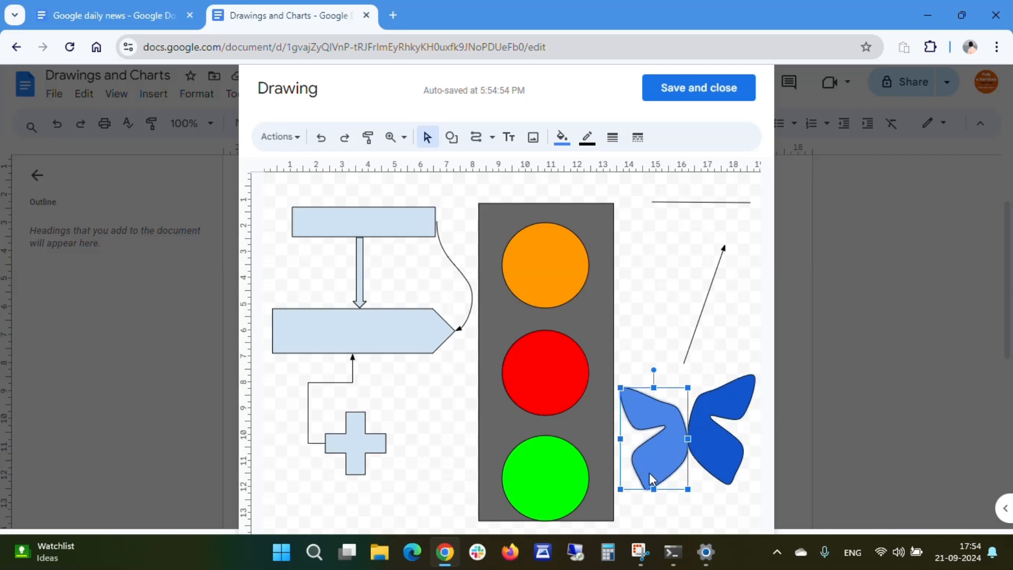
pyautogui.click(725, 326)
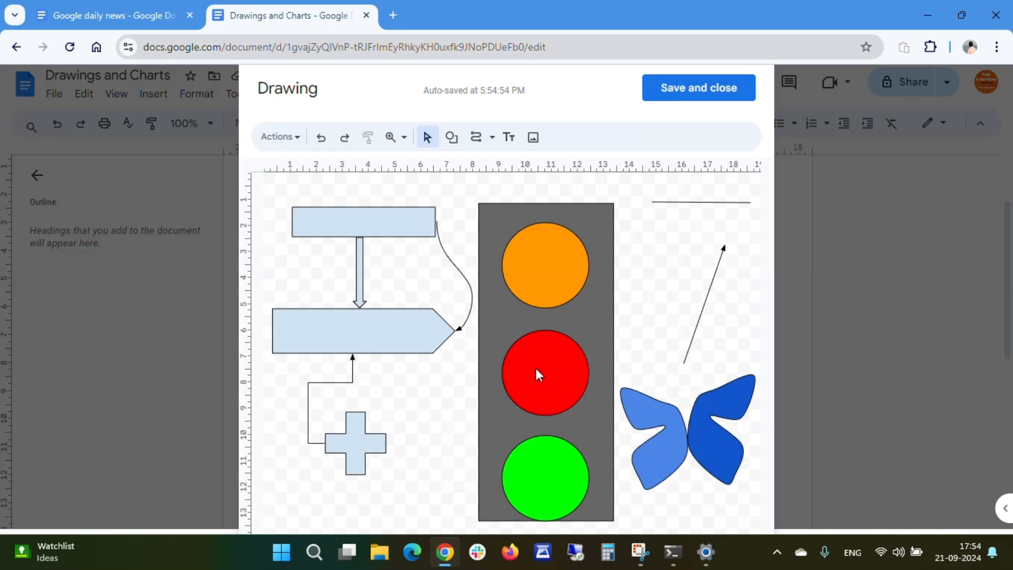
# - Draw a text box about 4.5 by 1 cm below the horizontal line in the upper right
pyautogui.click(491, 137)
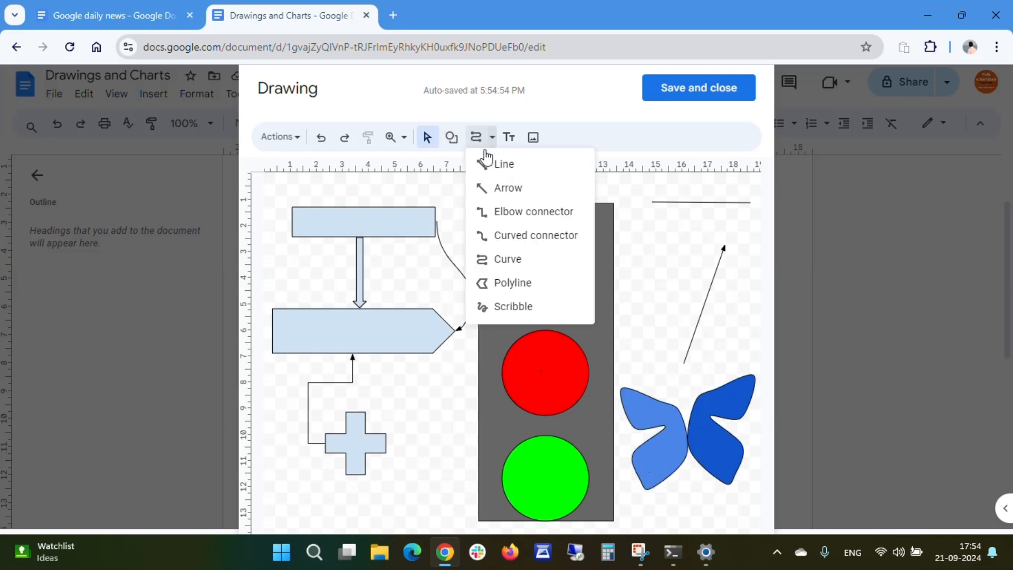
pyautogui.click(662, 256)
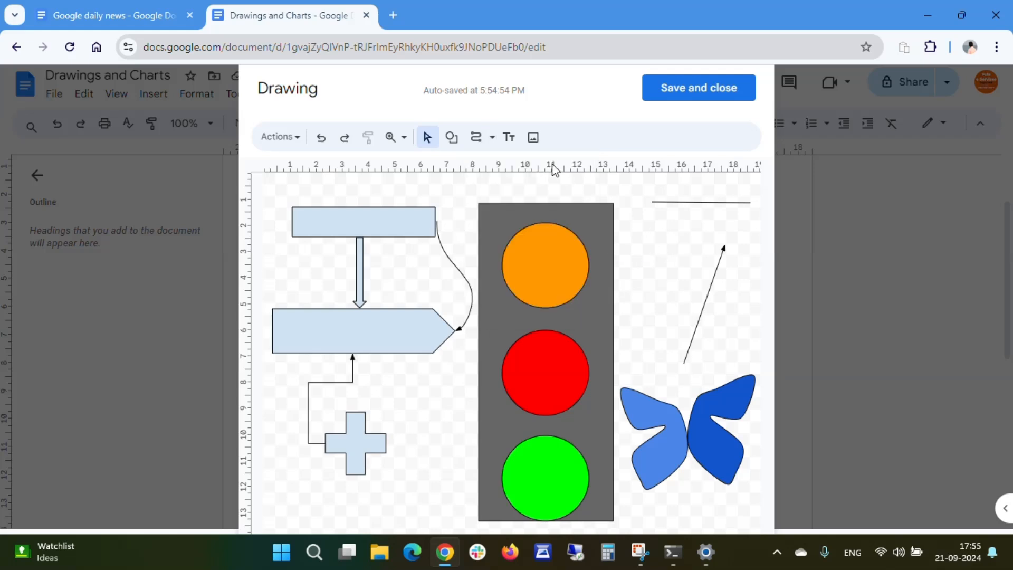
pyautogui.click(508, 137)
pyautogui.moveTo(631, 221); pyautogui.dragTo(749, 251)
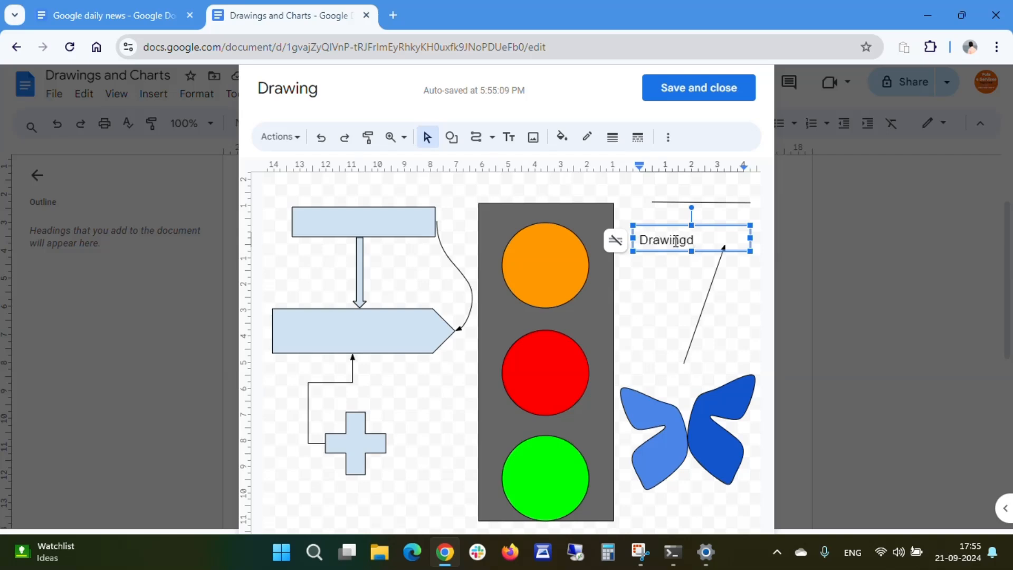
# - Enter the text Drawings into the new text box
pyautogui.write('Drawings')
pyautogui.click(673, 305)
pyautogui.click(672, 241)
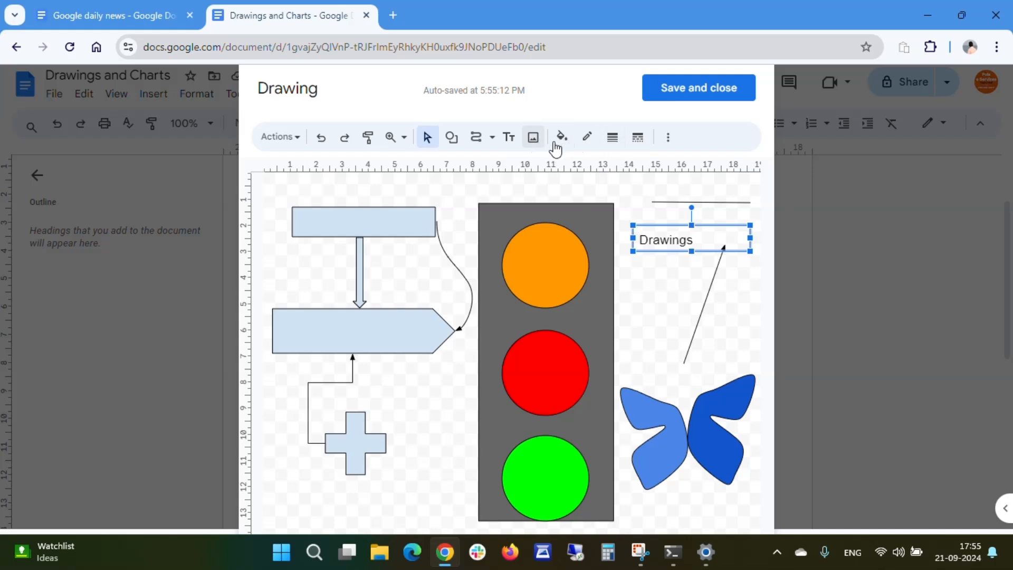
pyautogui.click(612, 138)
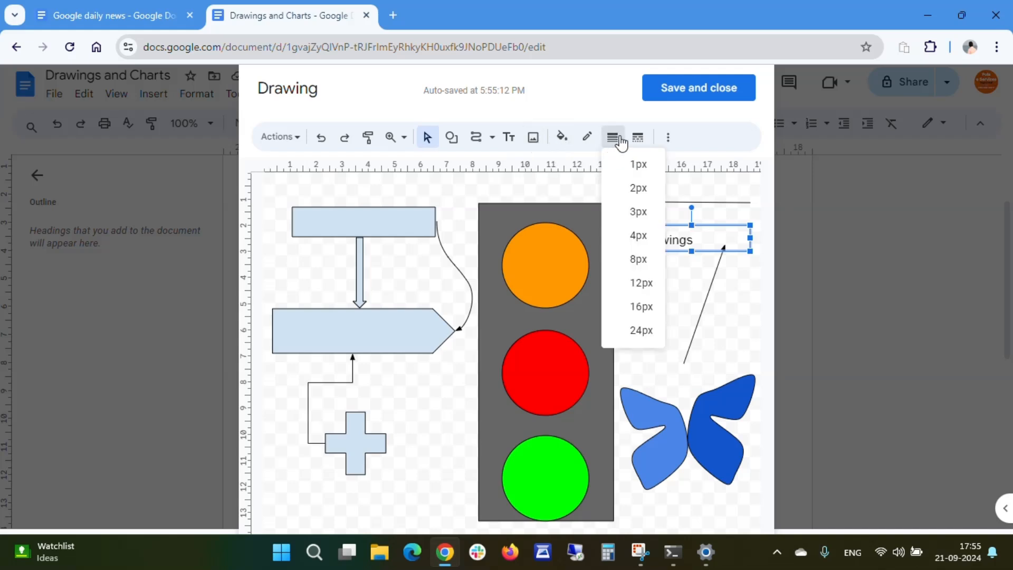
pyautogui.click(692, 109)
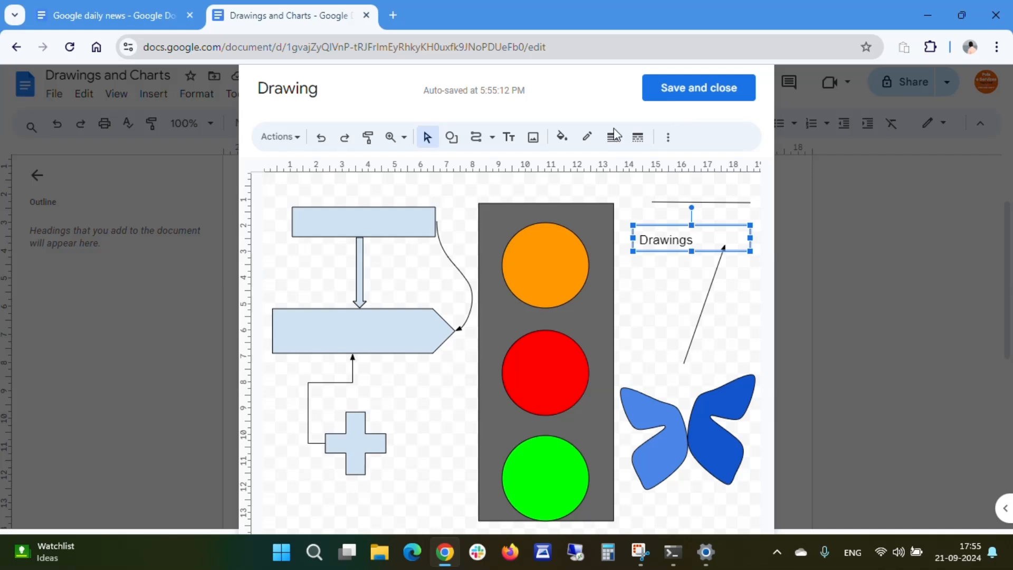
pyautogui.click(514, 143)
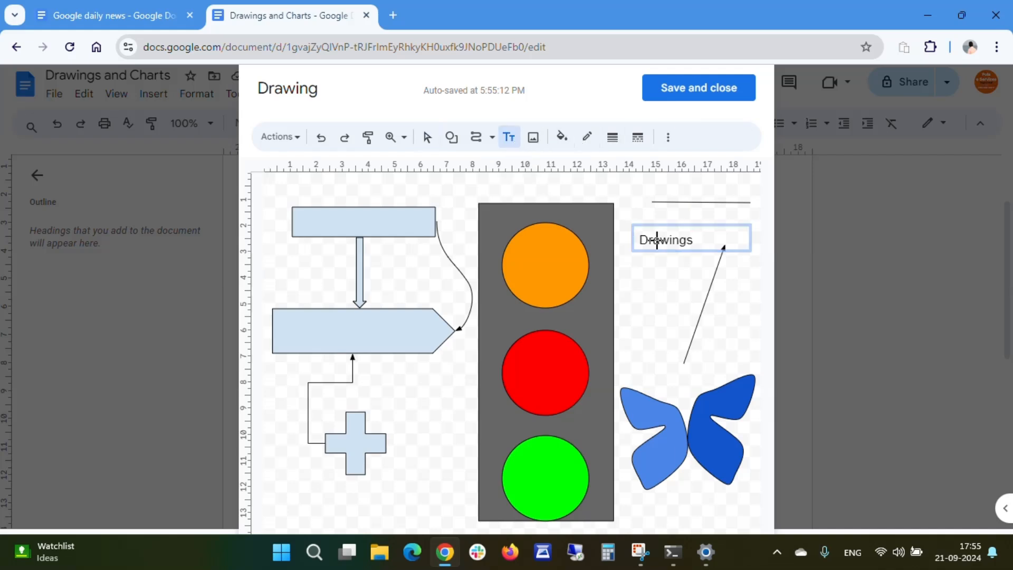
pyautogui.moveTo(657, 241); pyautogui.dragTo(762, 270)
pyautogui.moveTo(672, 270); pyautogui.dragTo(654, 294)
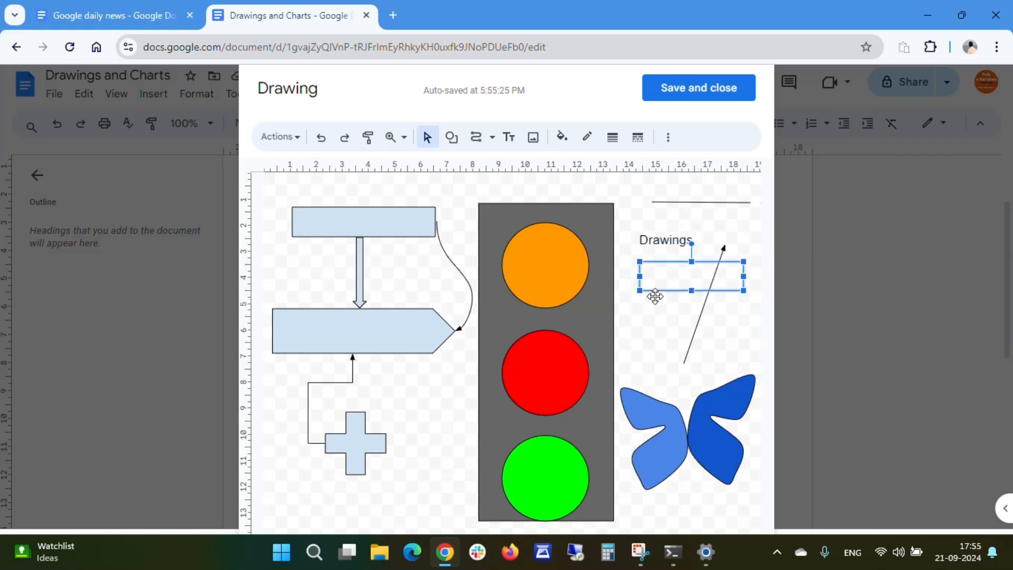
pyautogui.click(656, 375)
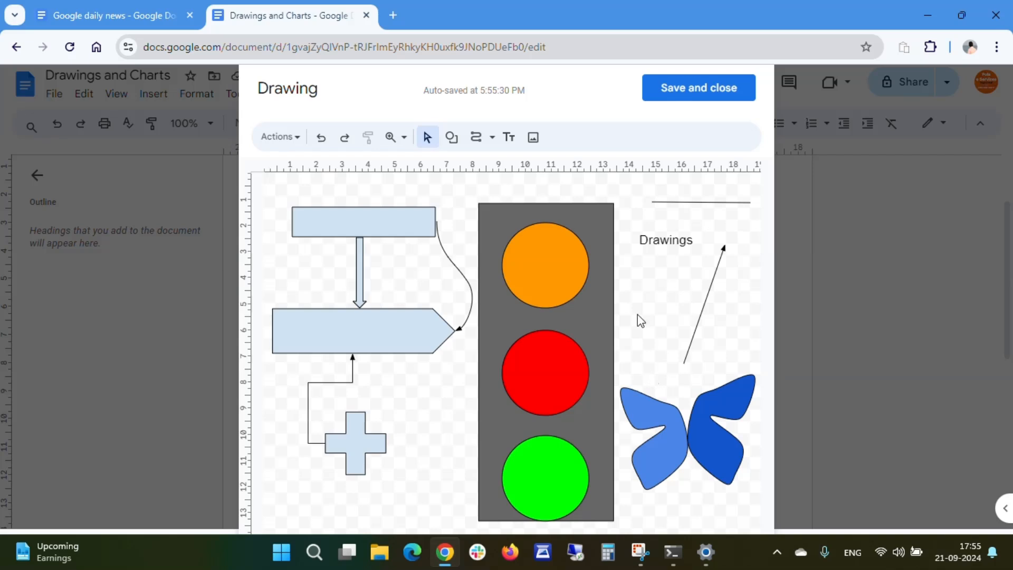
pyautogui.click(533, 138)
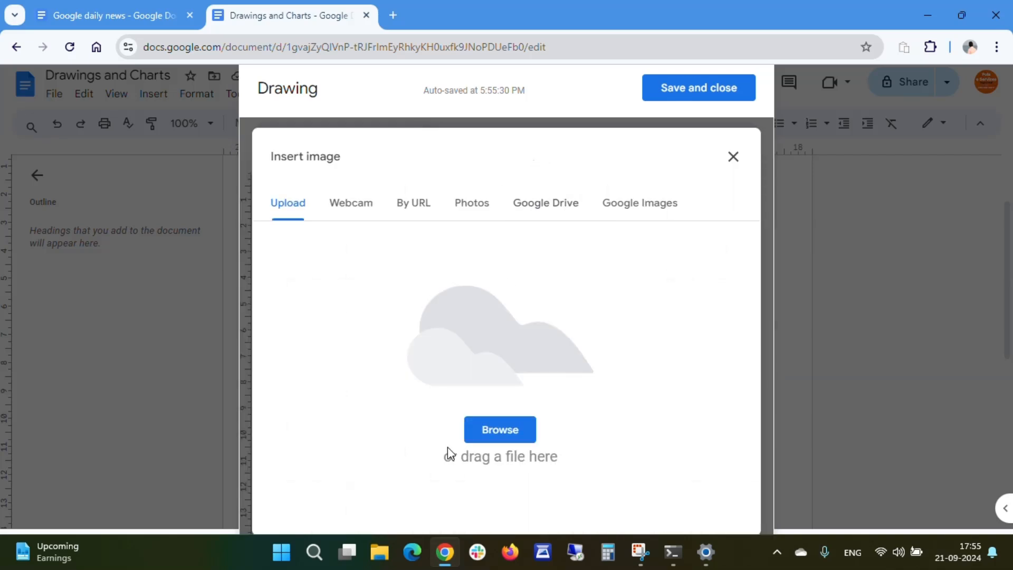
pyautogui.click(732, 157)
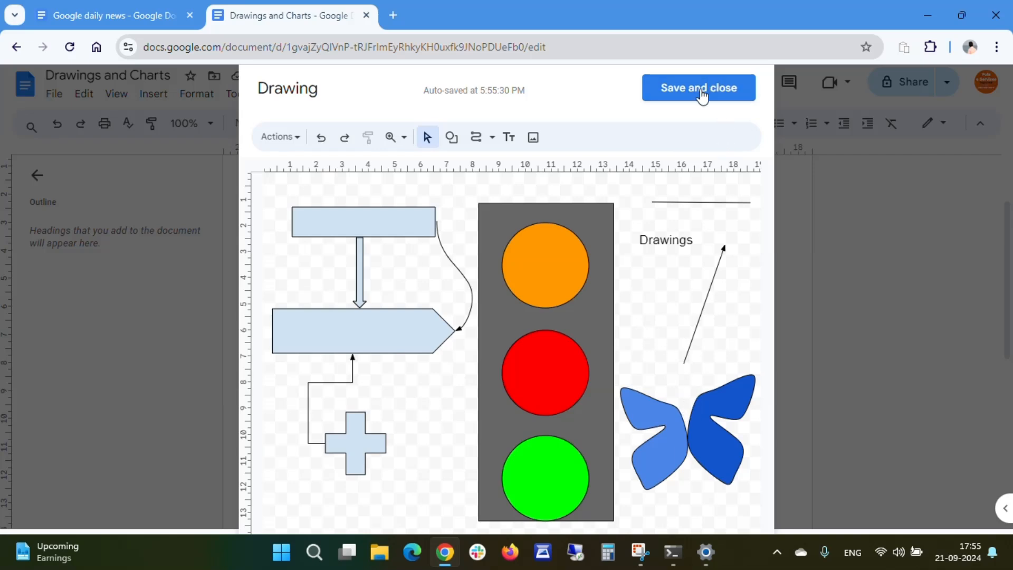
# - Download the drawing as a PDF, saving it into a new folder named test images on drive D
pyautogui.click(299, 138)
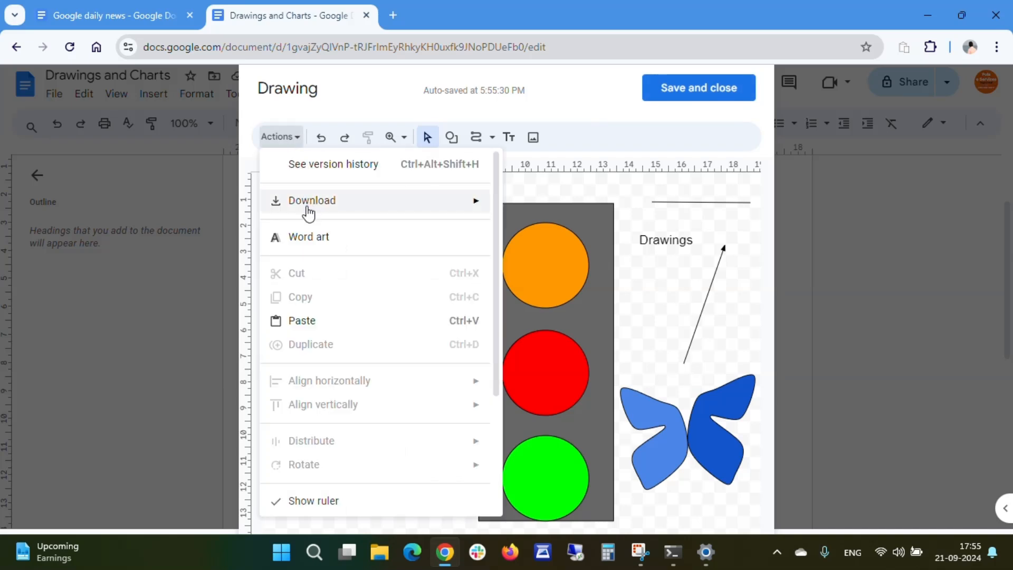
pyautogui.moveTo(309, 211)
pyautogui.click(580, 207)
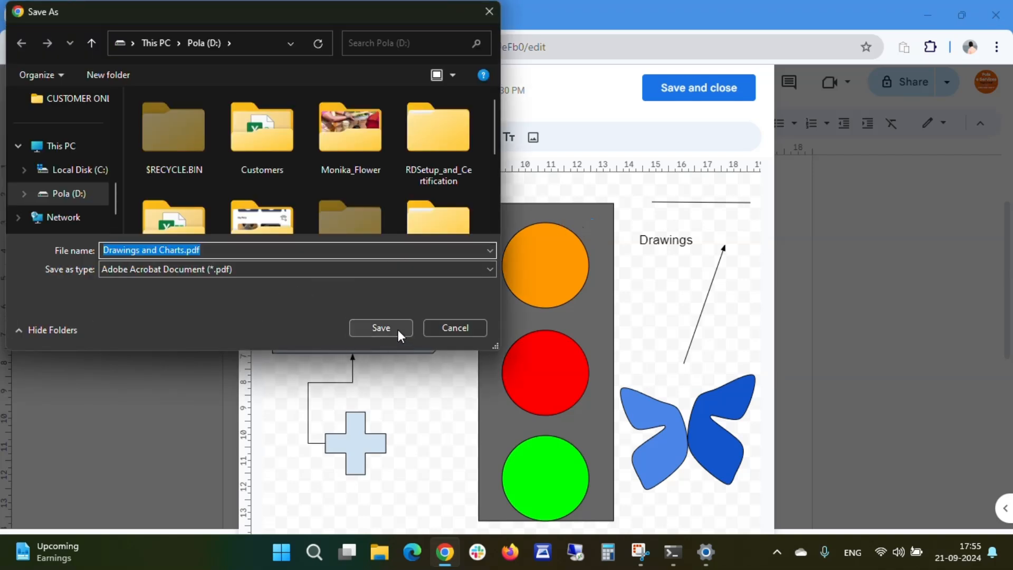
pyautogui.click(107, 77)
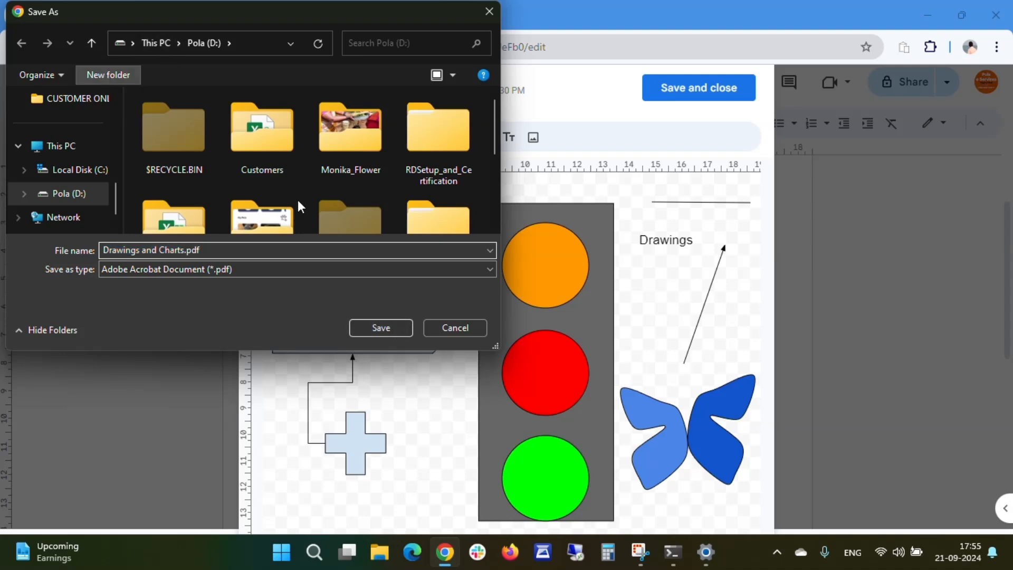
pyautogui.write('tr')
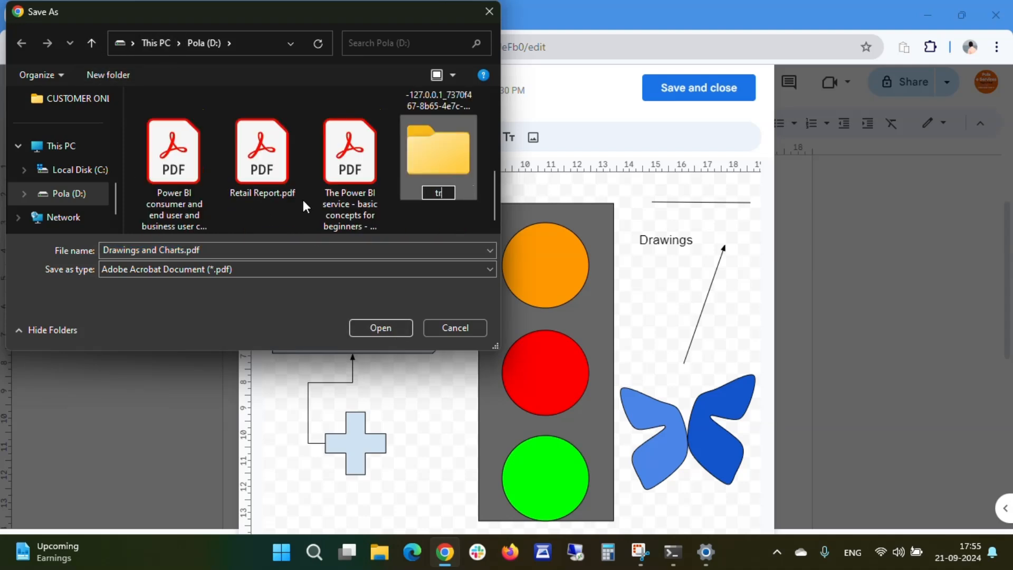
pyautogui.press('BackSpace')
pyautogui.write('est images')
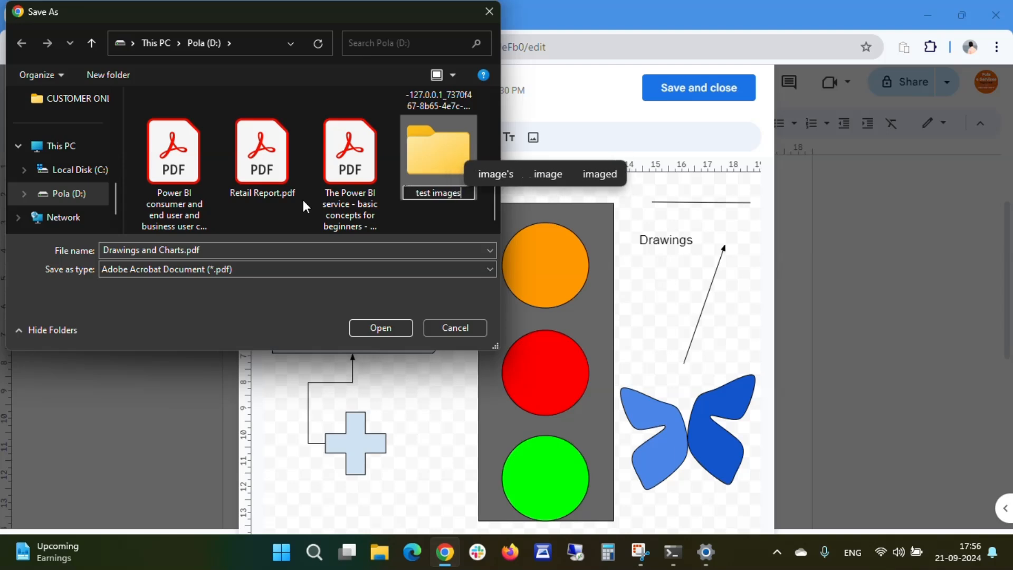
pyautogui.press('Return')
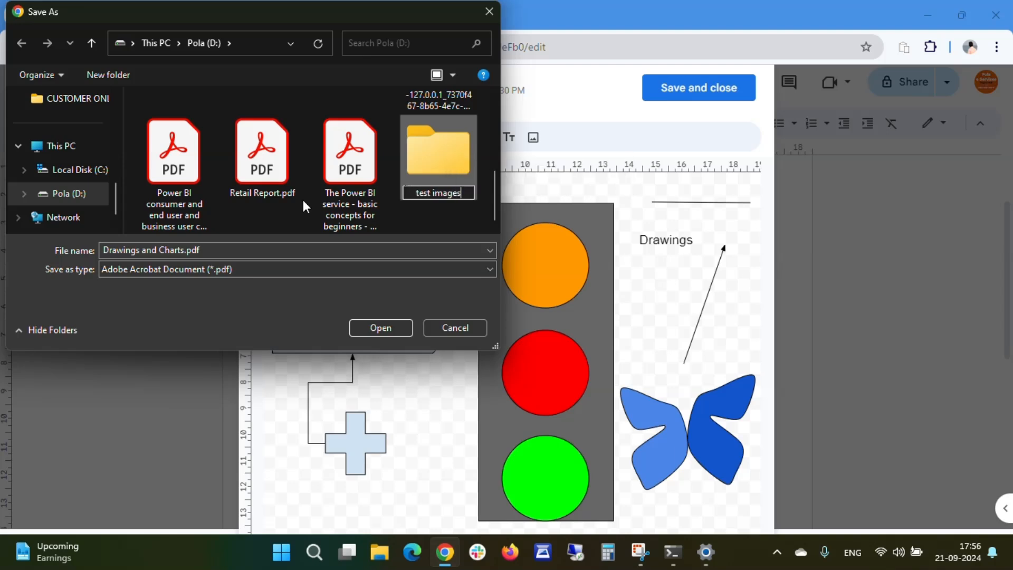
pyautogui.press('Return')
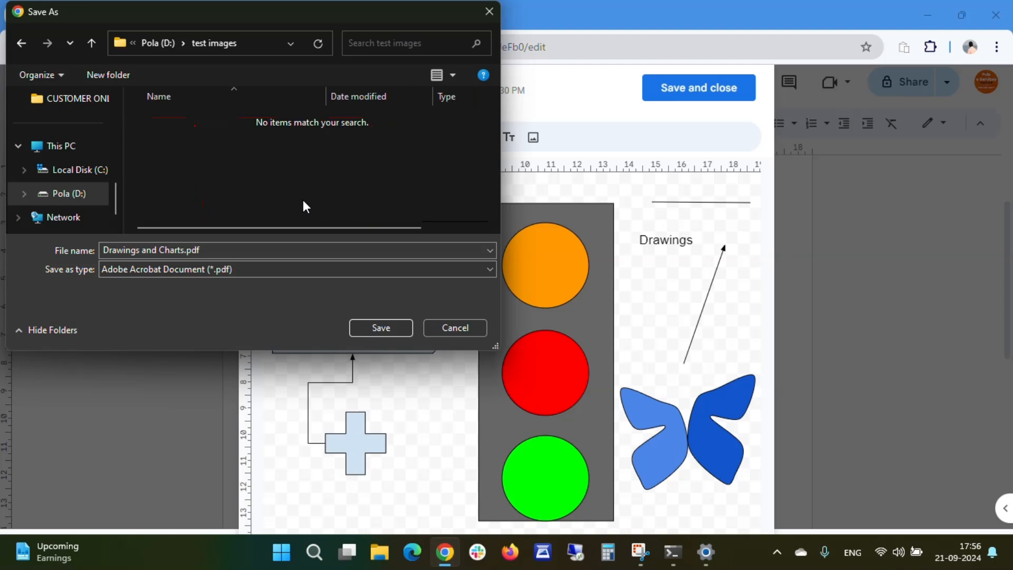
pyautogui.click(382, 328)
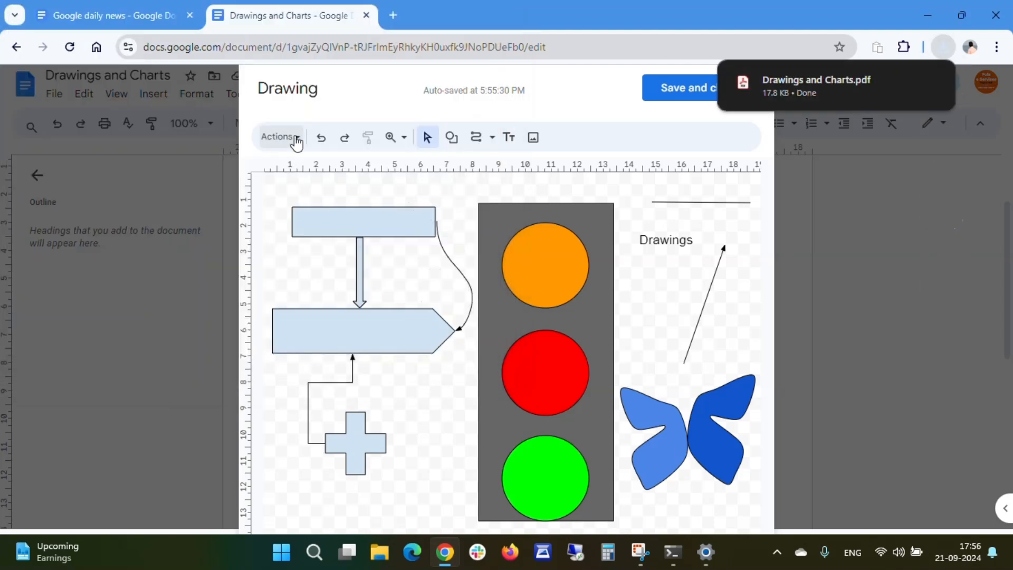
# - Download the drawing as a JPEG image into the test images folder
pyautogui.click(297, 140)
pyautogui.moveTo(330, 201)
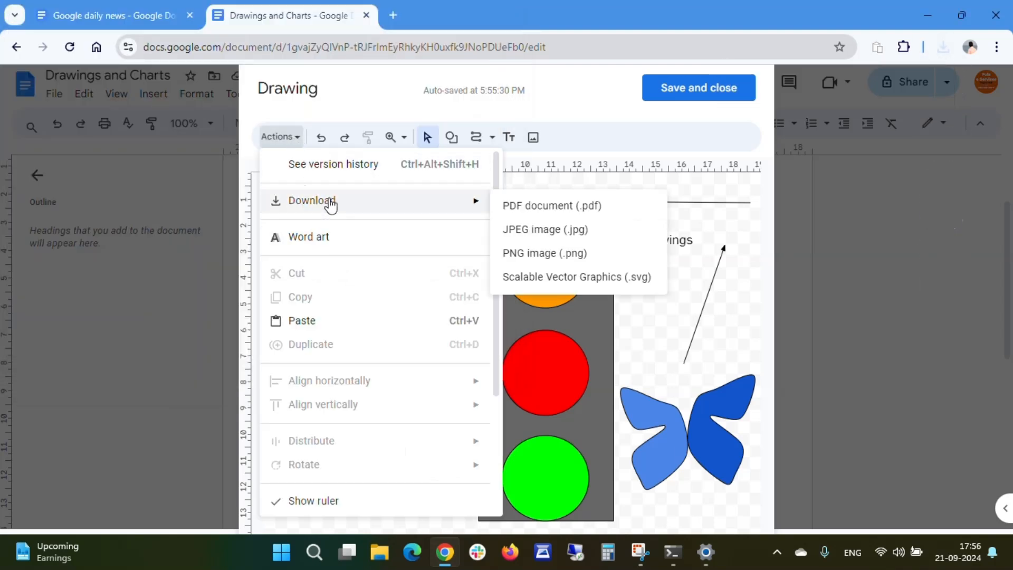
pyautogui.click(559, 236)
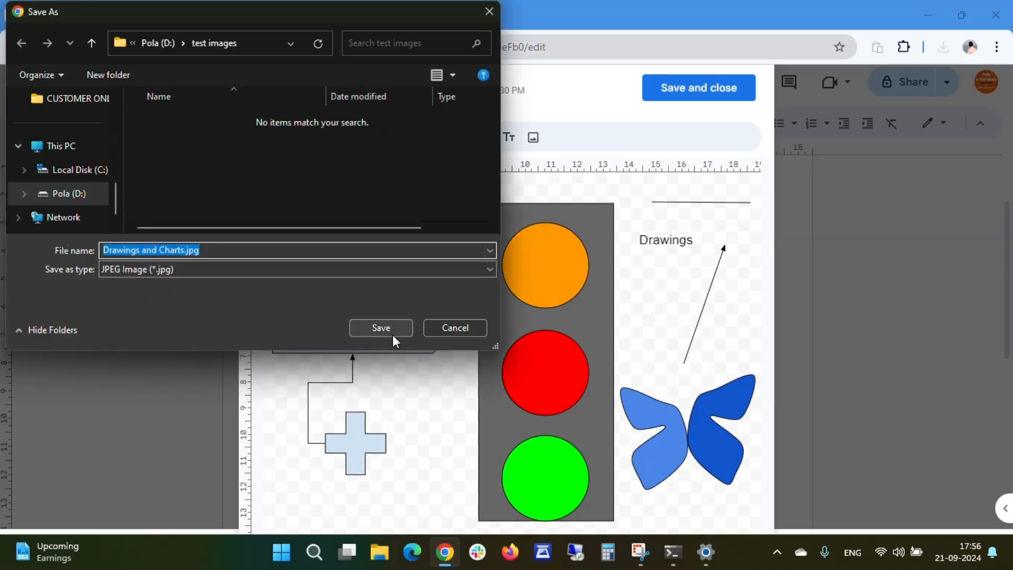
pyautogui.click(392, 331)
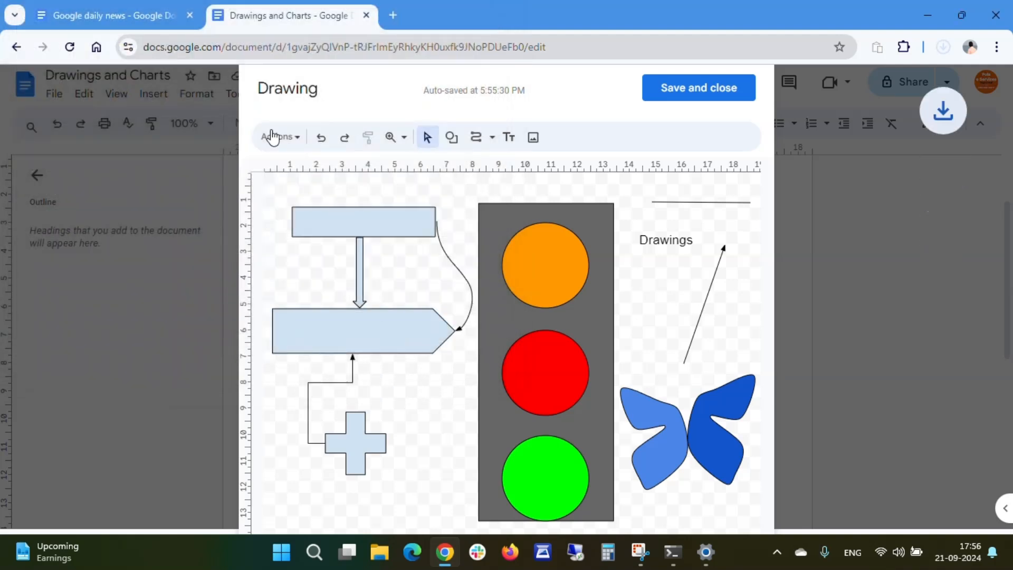
# - Download the drawing as a PNG image into the same folder
pyautogui.click(289, 136)
pyautogui.moveTo(312, 211)
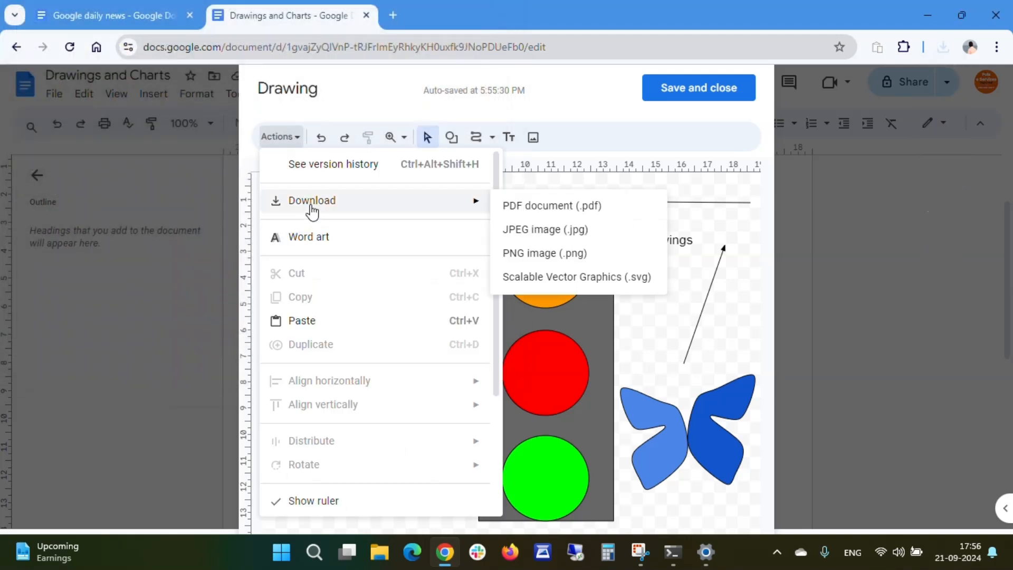
pyautogui.click(536, 254)
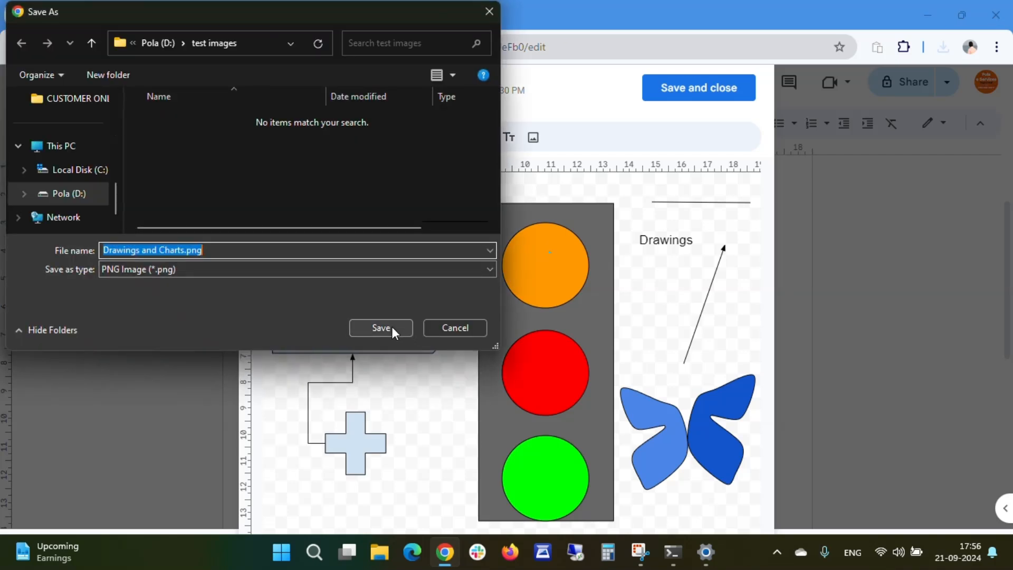
pyautogui.click(391, 327)
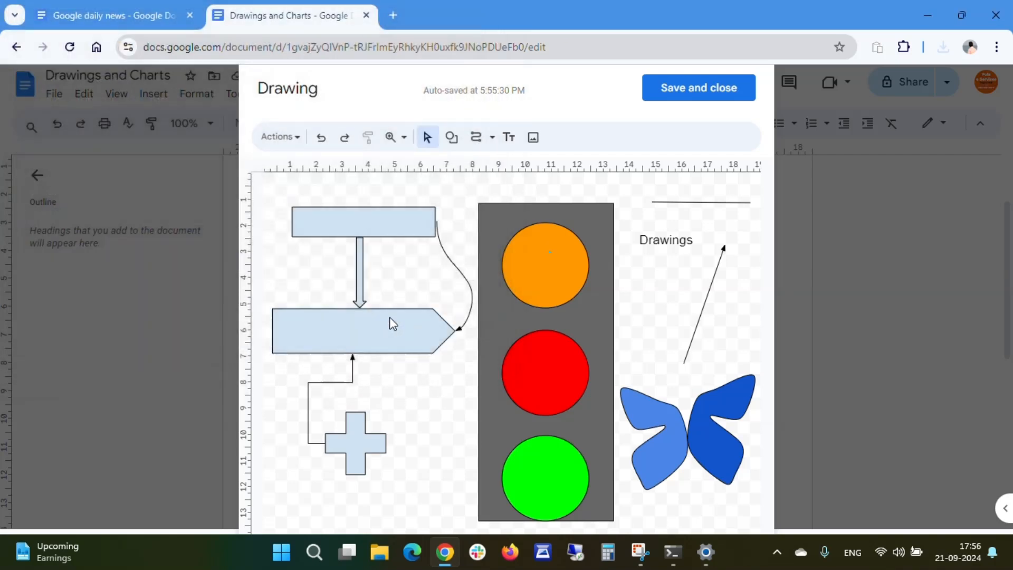
pyautogui.click(301, 141)
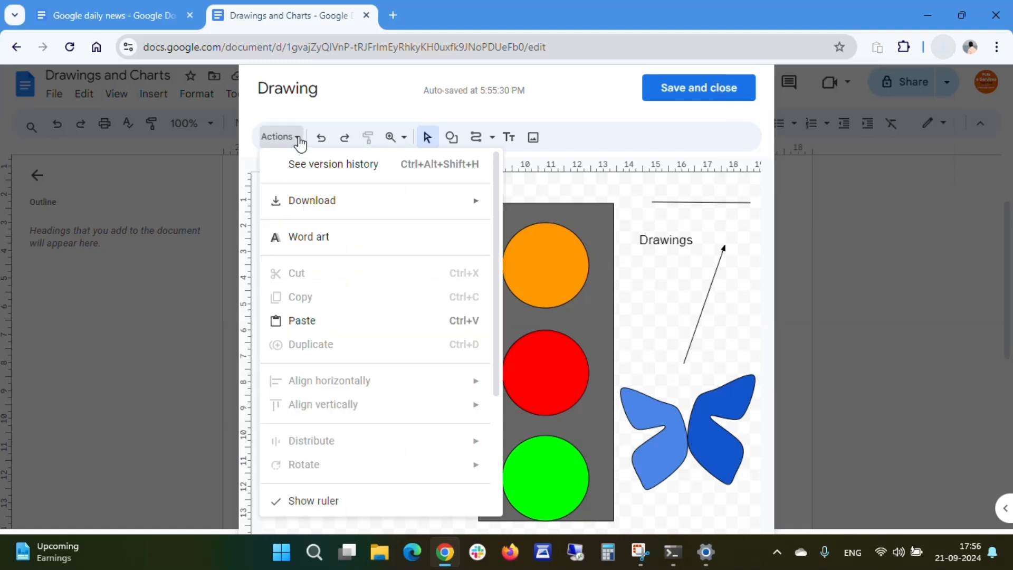
pyautogui.moveTo(353, 210)
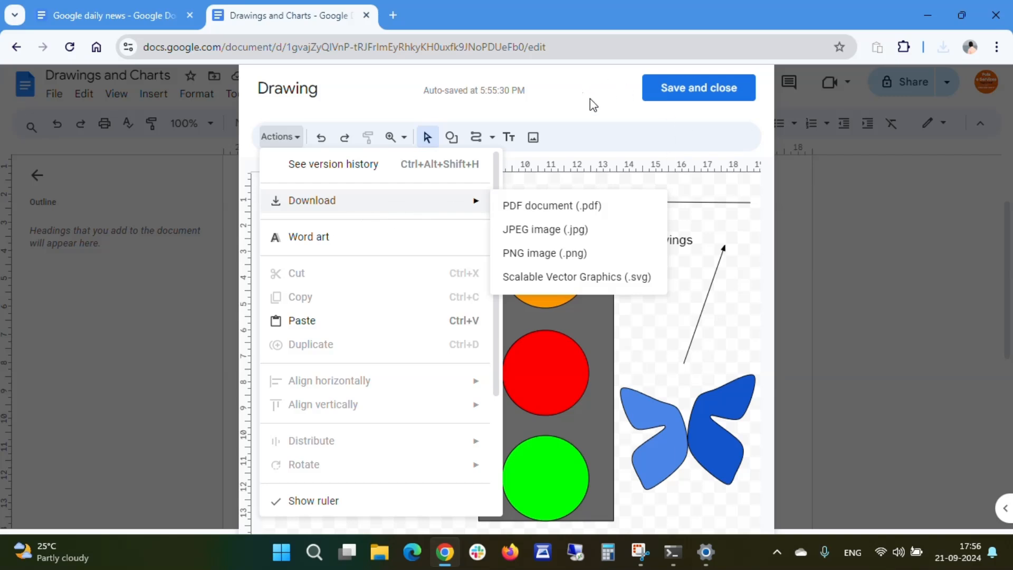
pyautogui.click(794, 204)
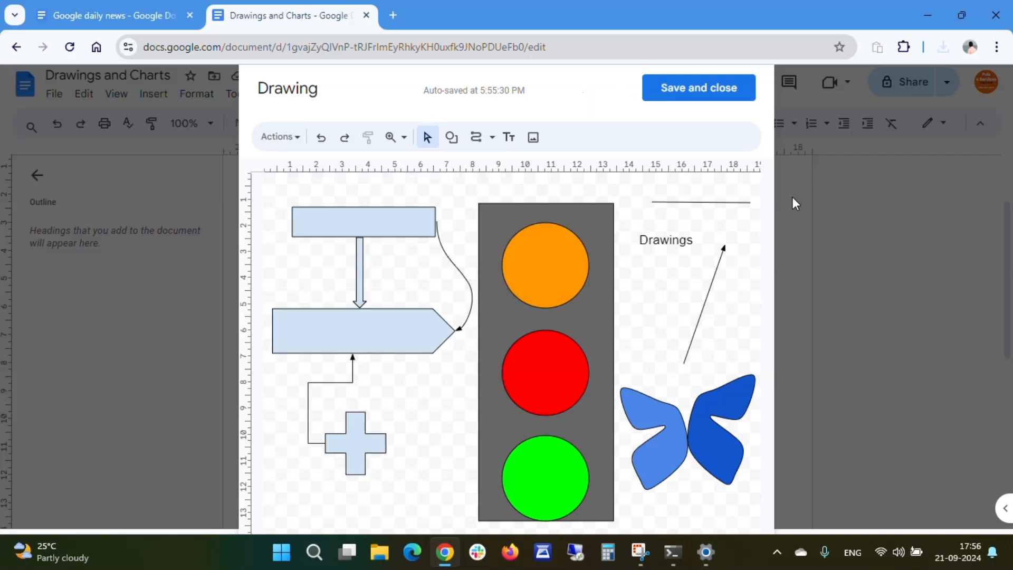
# - Undo the Drawings text box and its typed text, stepping back and forth with undo and redo
pyautogui.click(322, 138)
pyautogui.click(322, 138)
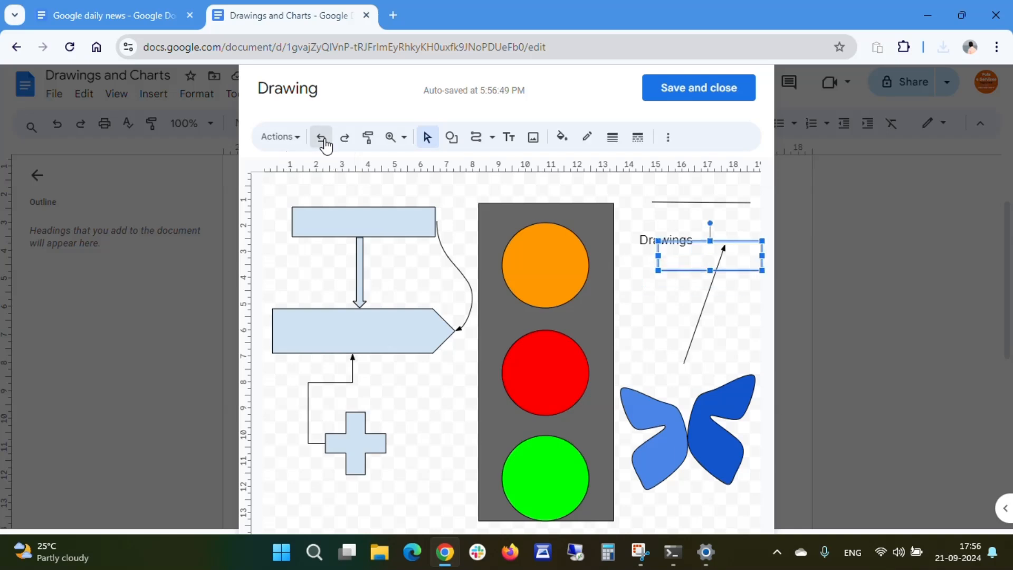
pyautogui.click(322, 138)
pyautogui.click(322, 138)
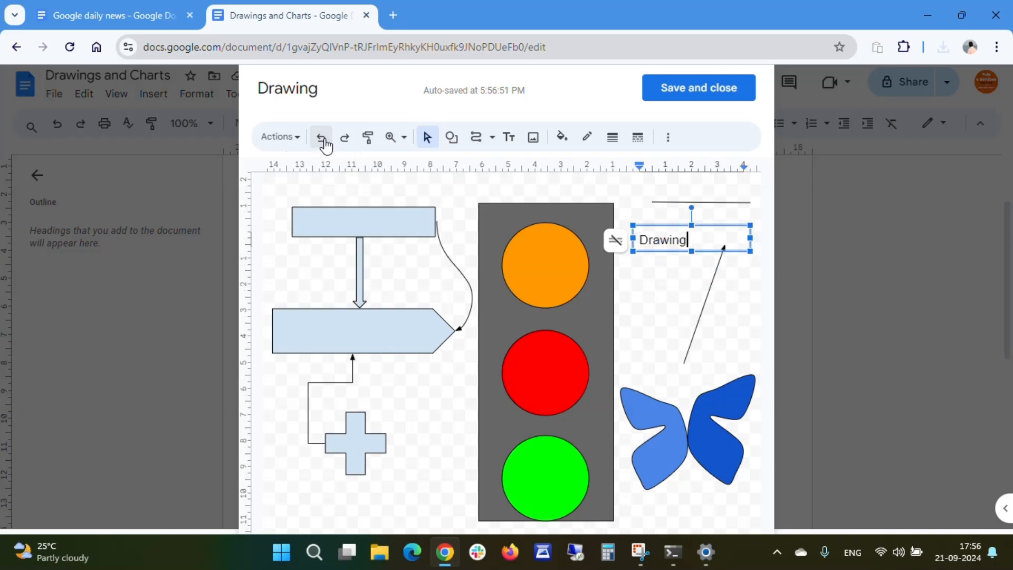
pyautogui.click(322, 139)
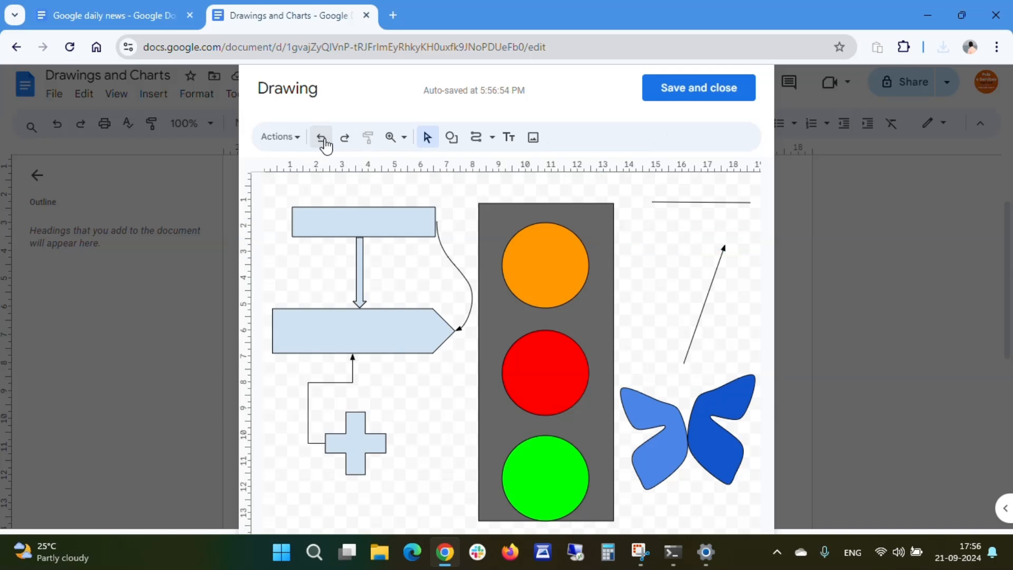
pyautogui.click(346, 138)
pyautogui.click(346, 138)
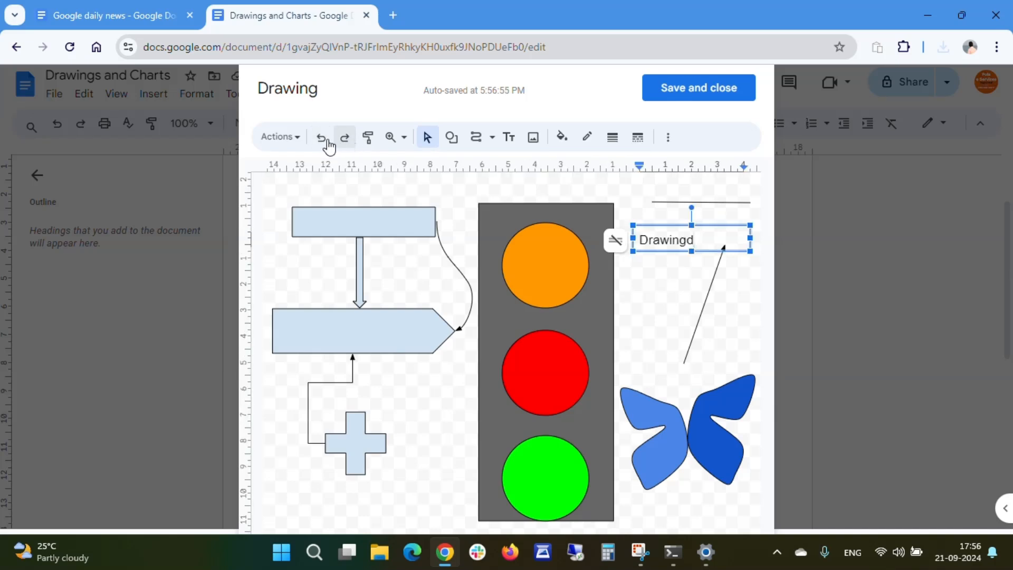
pyautogui.click(323, 140)
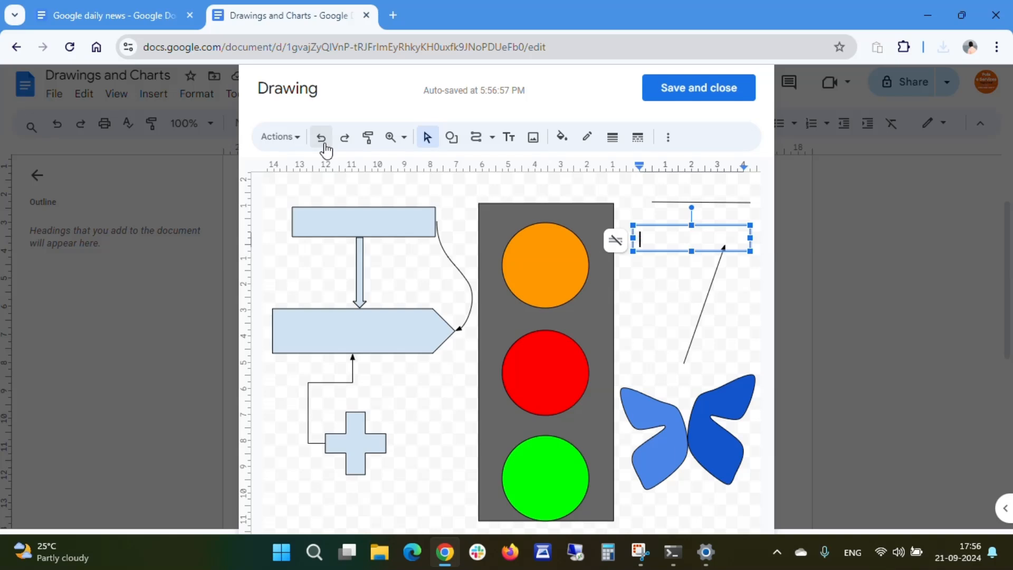
pyautogui.click(346, 138)
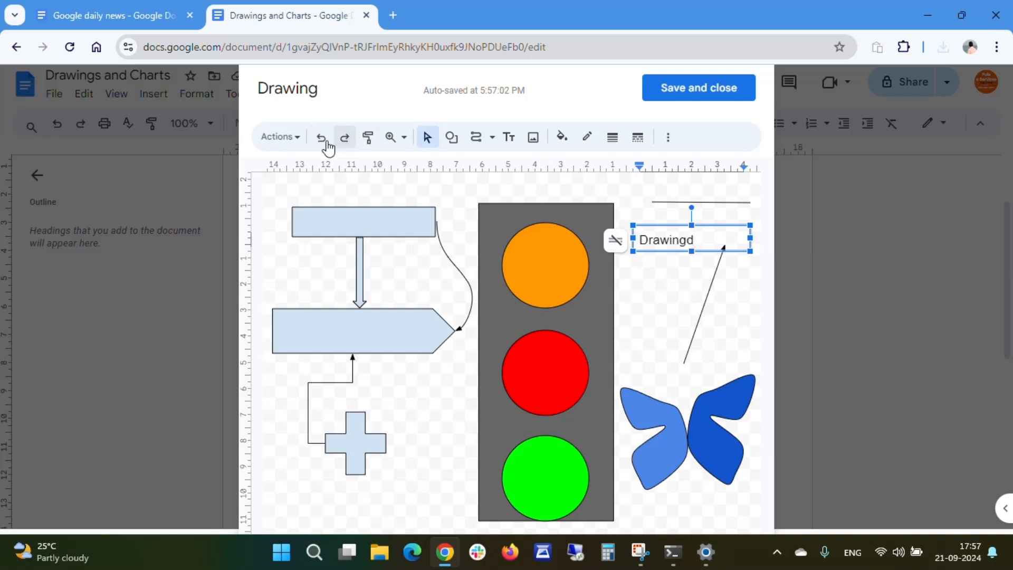
pyautogui.click(320, 138)
pyautogui.click(319, 139)
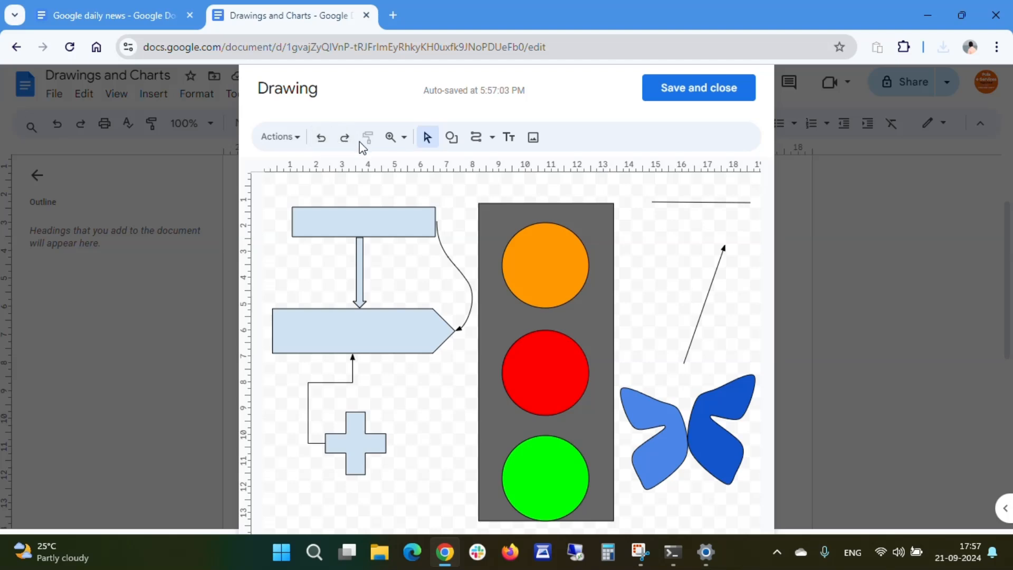
# - Hide the ruler in the drawing canvas
pyautogui.click(389, 138)
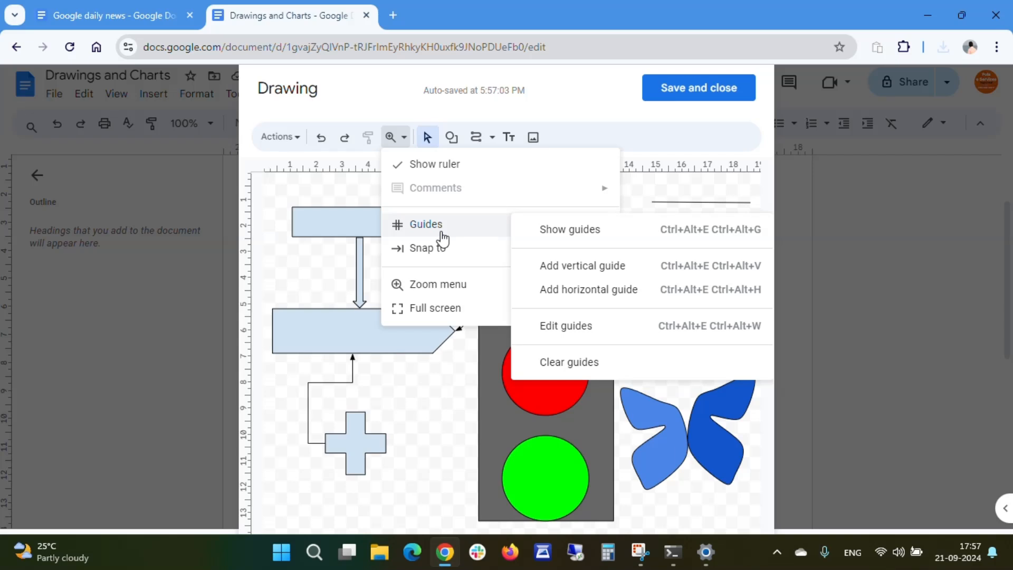
pyautogui.moveTo(462, 230)
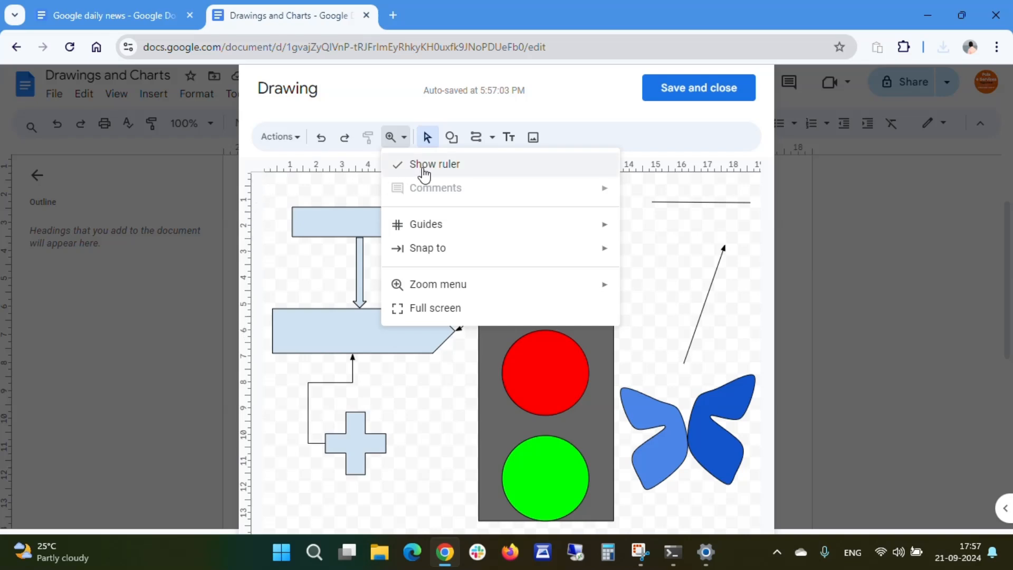
pyautogui.click(400, 166)
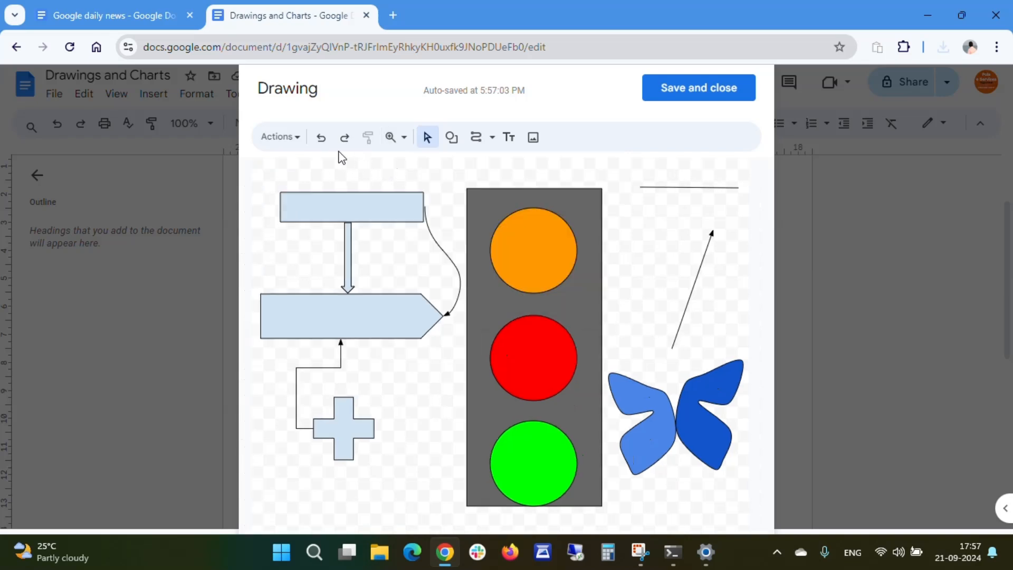
# - Show the drawing guides on the canvas, then hide them again
pyautogui.click(295, 139)
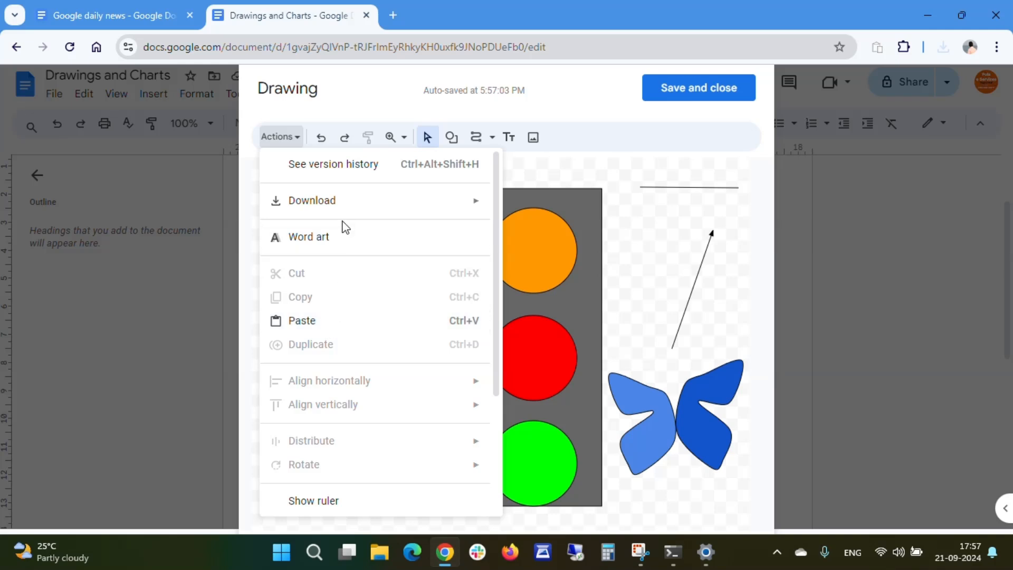
pyautogui.click(399, 138)
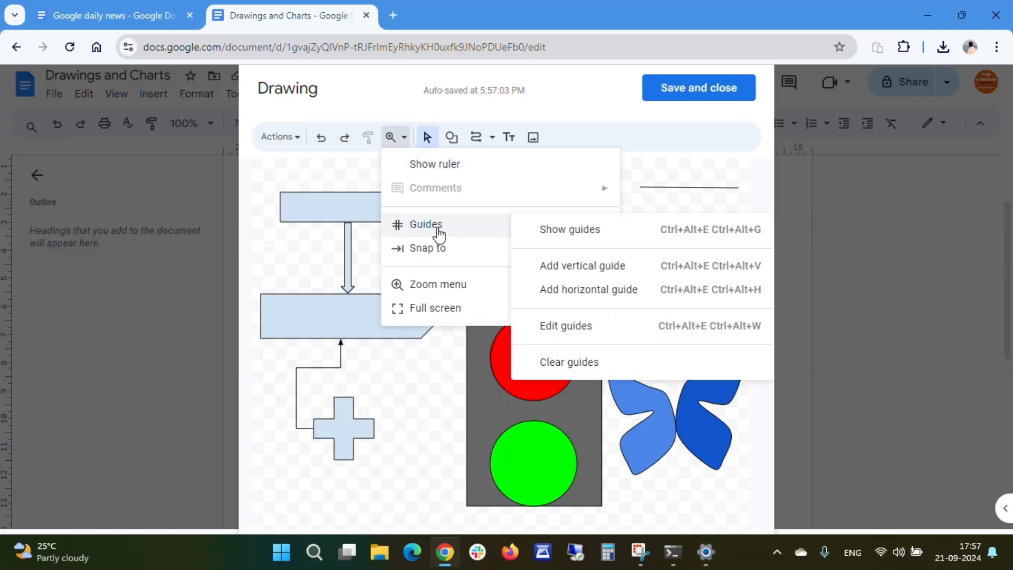
pyautogui.click(573, 233)
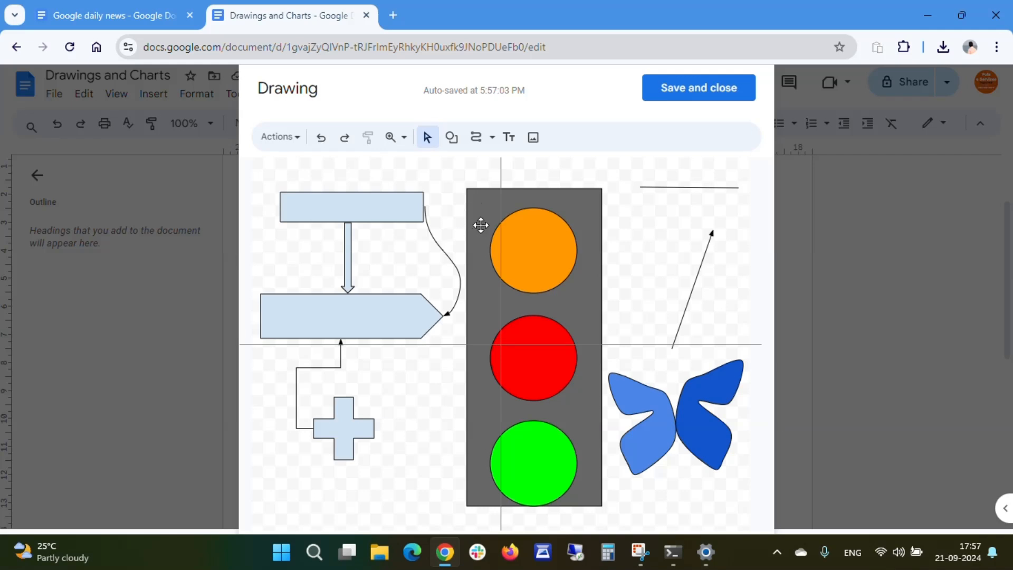
pyautogui.click(404, 138)
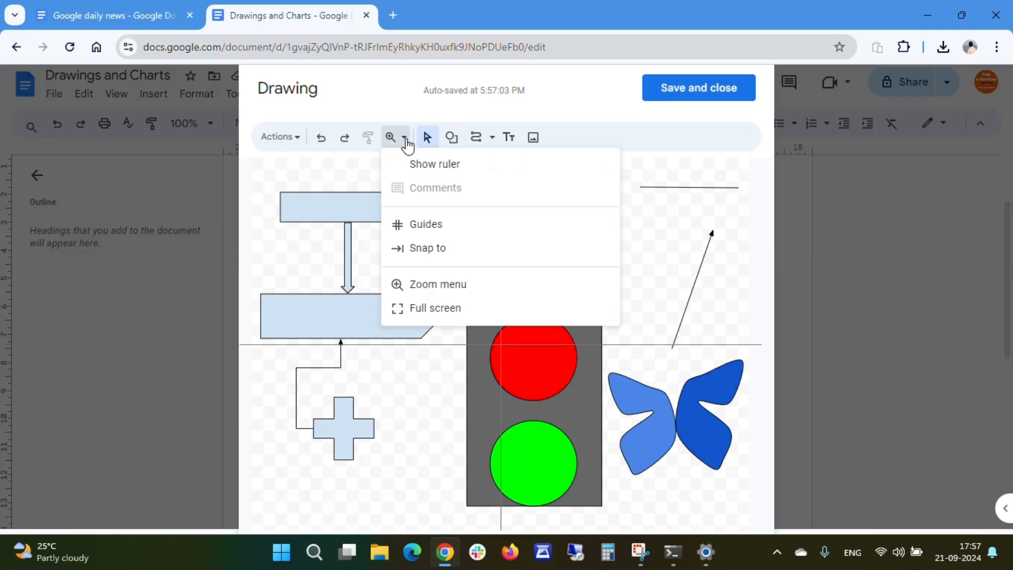
pyautogui.moveTo(440, 228)
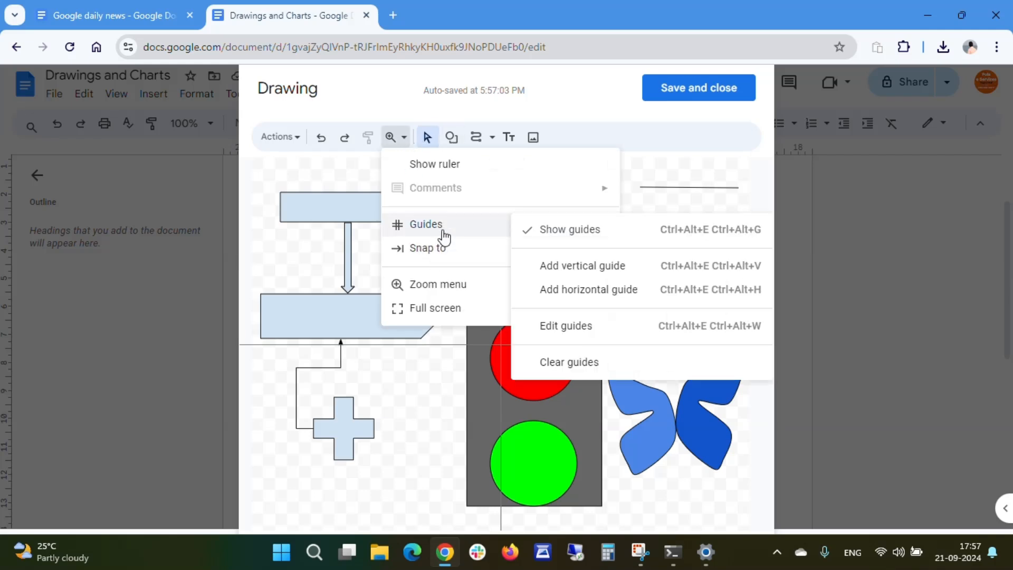
pyautogui.click(555, 230)
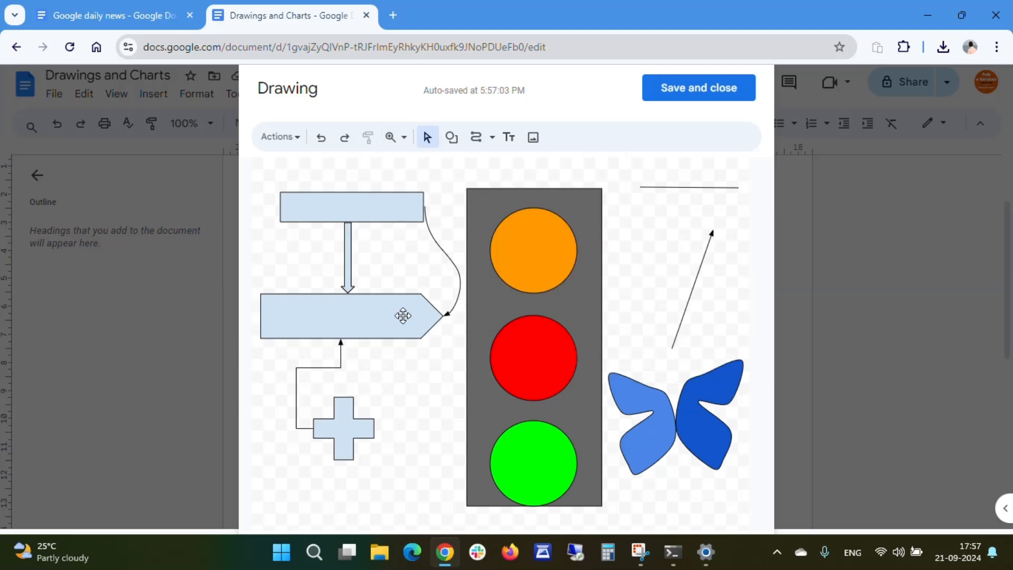
# - Select the flowchart shapes and connector and turn on snapping to the grid
pyautogui.click(359, 201)
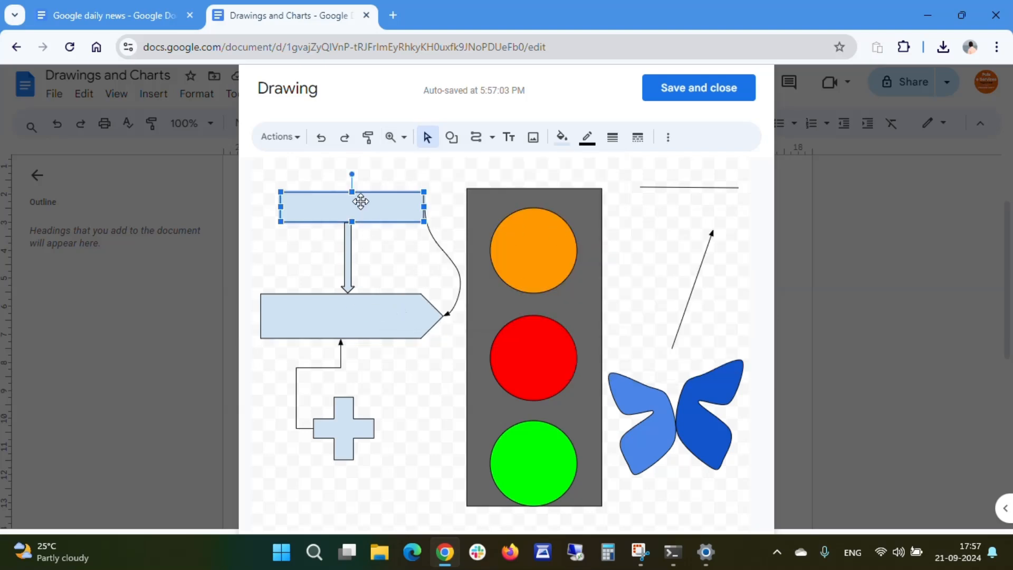
pyautogui.keyDown('shift'); pyautogui.click(348, 264); pyautogui.keyUp('shift')
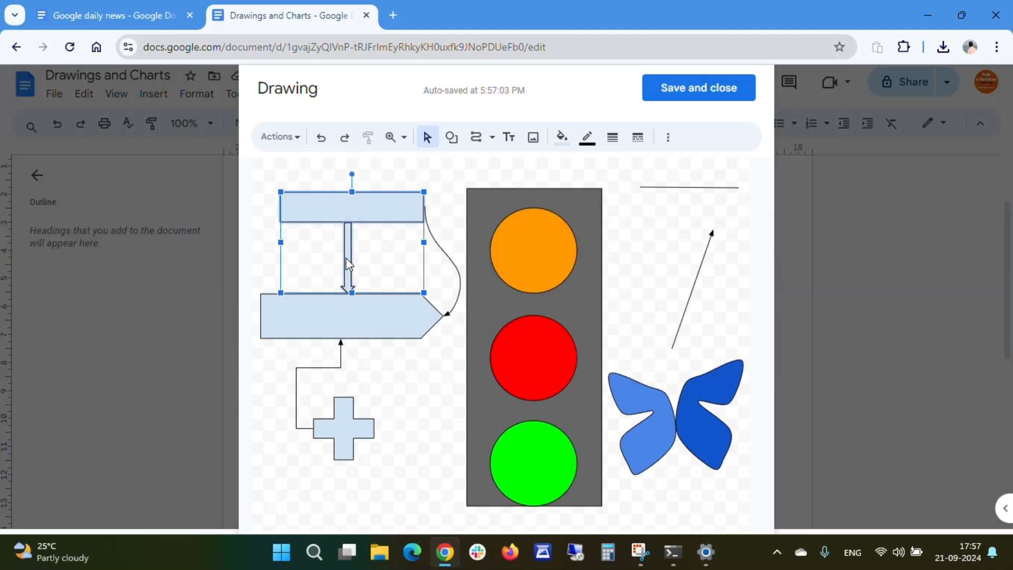
pyautogui.keyDown('shift'); pyautogui.click(369, 323); pyautogui.keyUp('shift')
pyautogui.keyDown('shift'); pyautogui.click(342, 368); pyautogui.keyUp('shift')
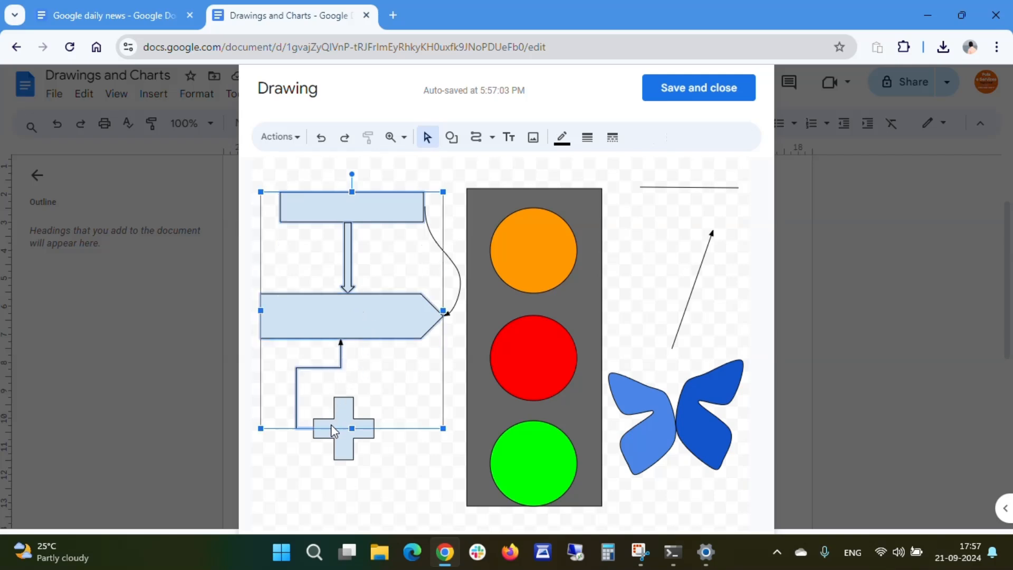
pyautogui.keyDown('shift'); pyautogui.click(340, 443); pyautogui.keyUp('shift')
pyautogui.click(404, 138)
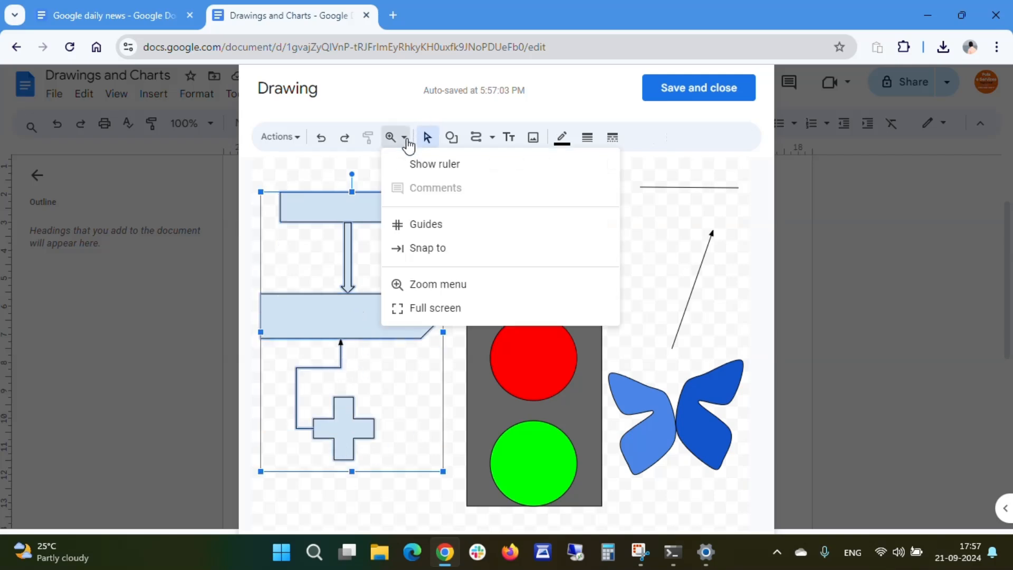
pyautogui.moveTo(442, 256)
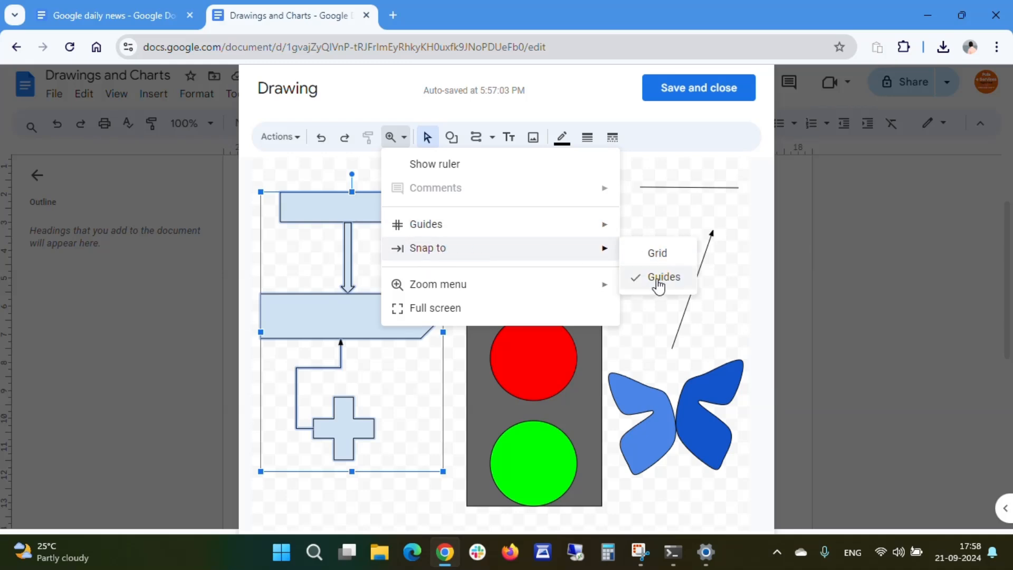
pyautogui.click(660, 254)
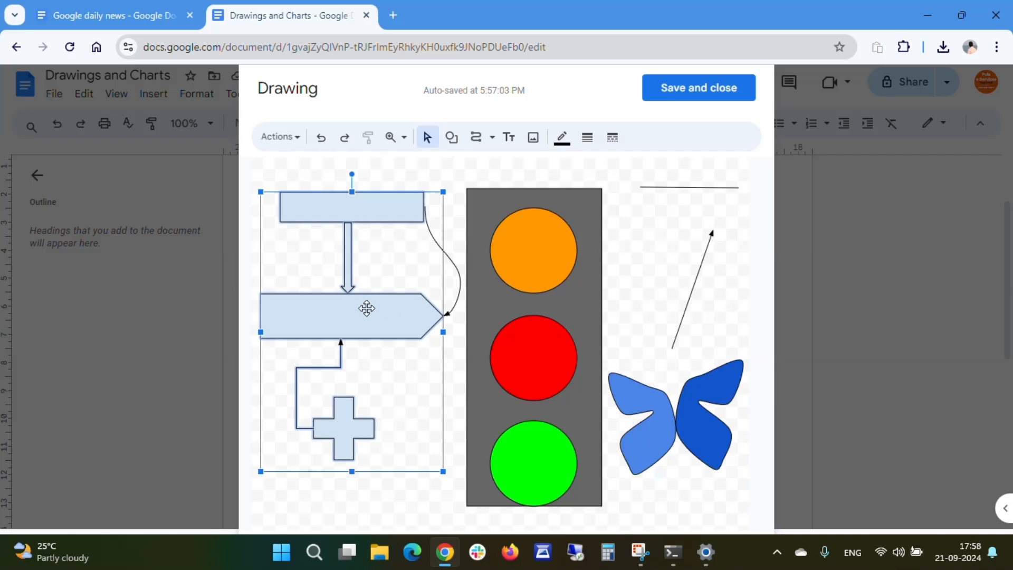
# - Nudge the pentagon arrow and the top rectangle slightly so they snap to the grid
pyautogui.click(392, 253)
pyautogui.click(374, 312)
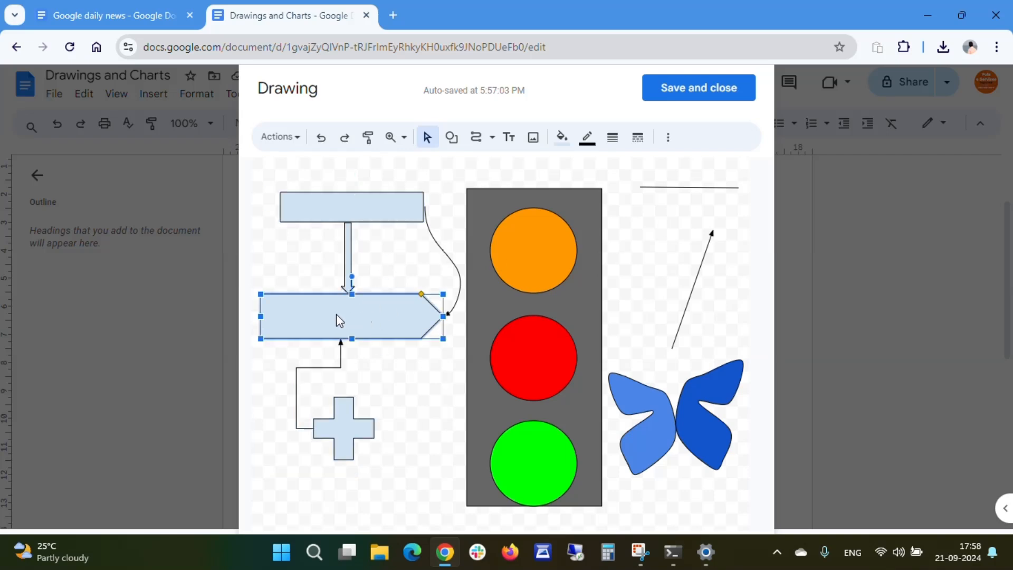
pyautogui.moveTo(336, 315)
pyautogui.mouseDown()
pyautogui.moveTo(358, 315)
pyautogui.moveTo(333, 312)
pyautogui.moveTo(334, 289)
pyautogui.moveTo(339, 317)
pyautogui.mouseUp()
pyautogui.click(398, 245)
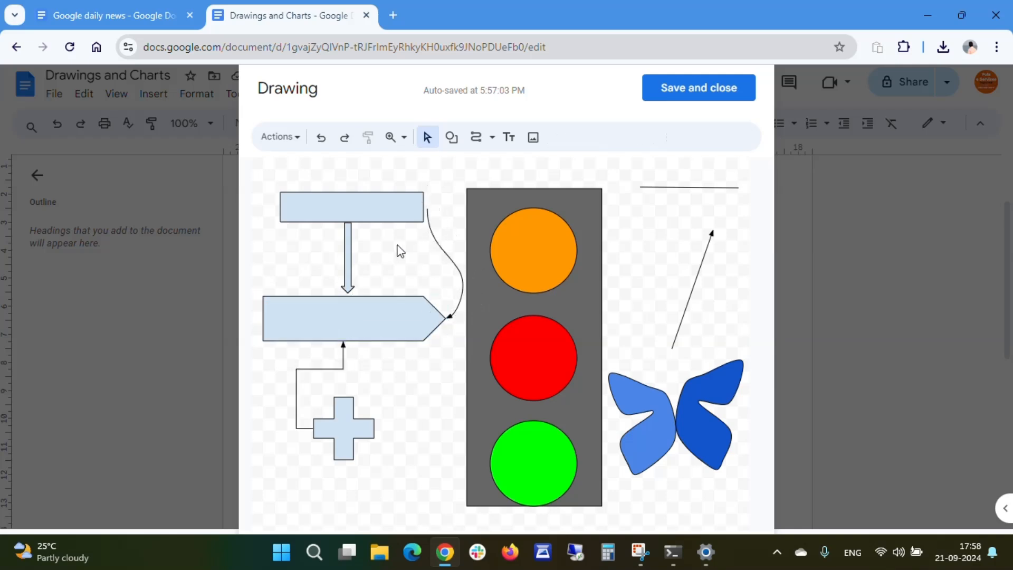
pyautogui.moveTo(368, 216)
pyautogui.mouseDown()
pyautogui.moveTo(357, 220)
pyautogui.moveTo(360, 254)
pyautogui.moveTo(362, 210)
pyautogui.mouseUp()
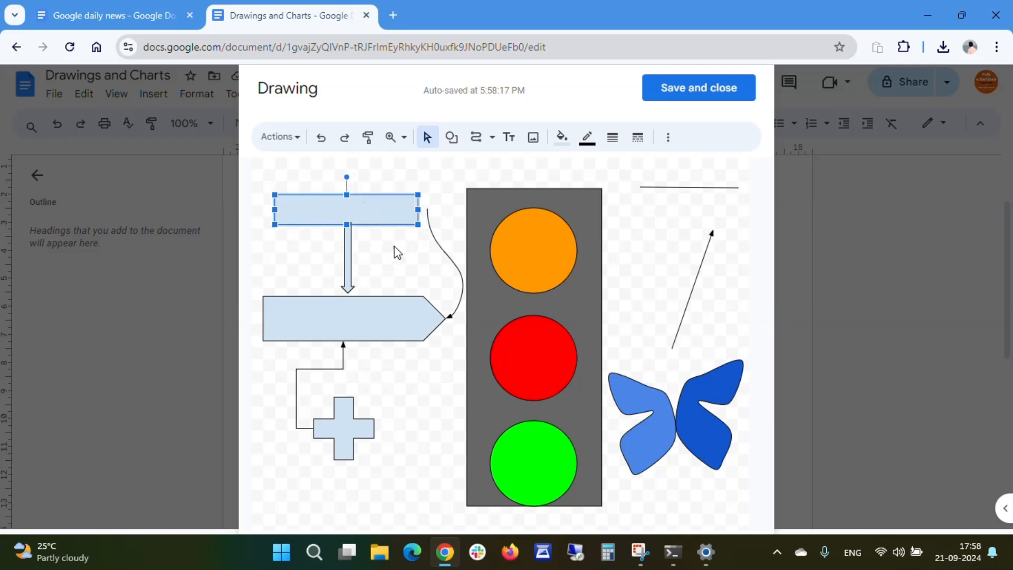
# - Switch snapping to guides and shift the top rectangle slightly right
pyautogui.click(399, 139)
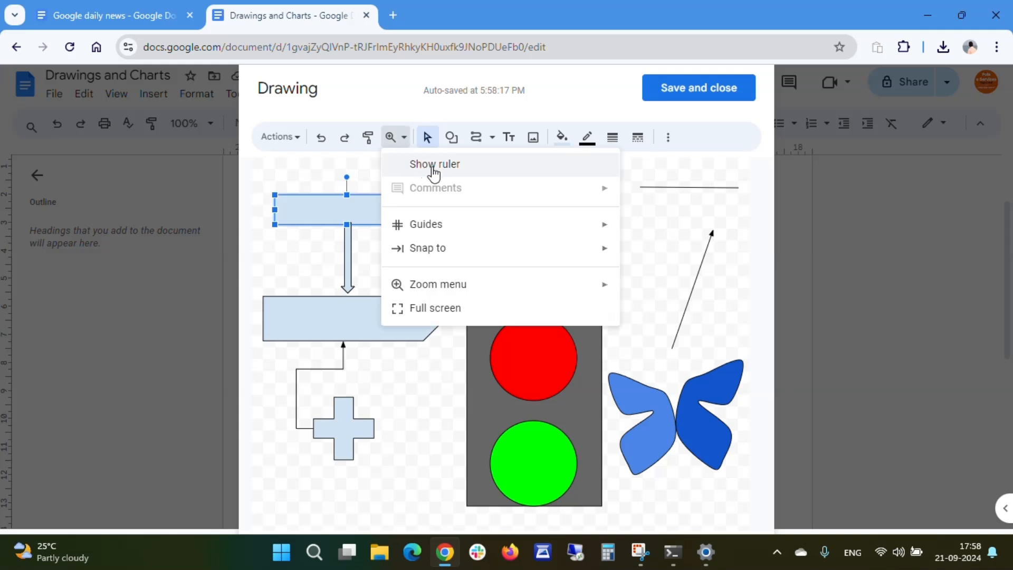
pyautogui.moveTo(433, 230)
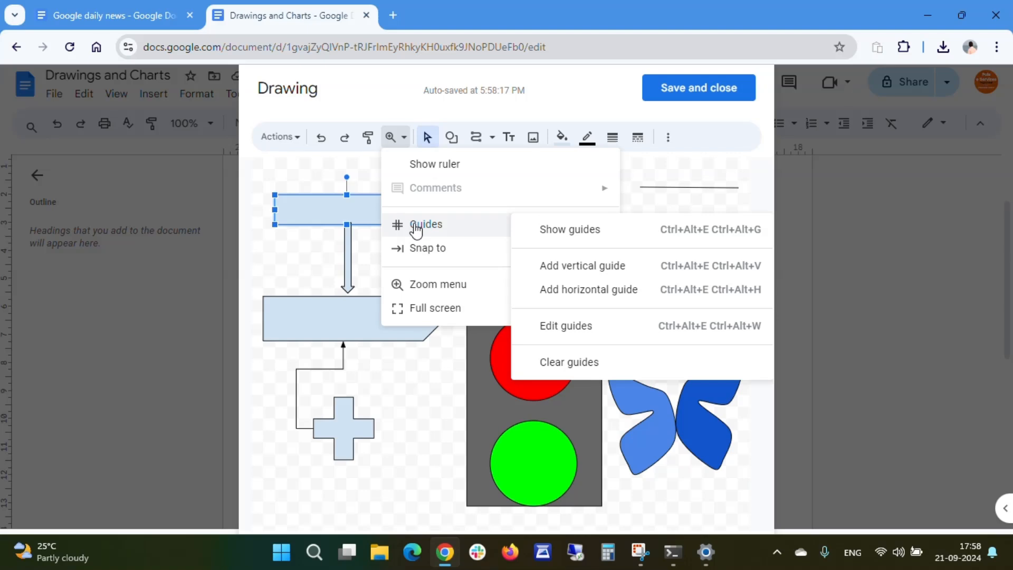
pyautogui.moveTo(421, 252)
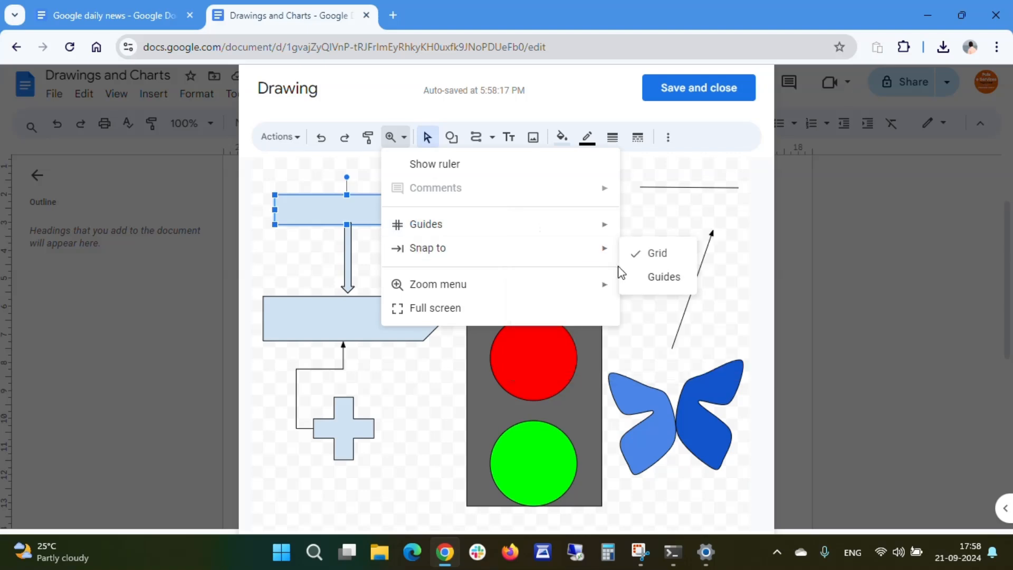
pyautogui.click(660, 277)
pyautogui.click(374, 240)
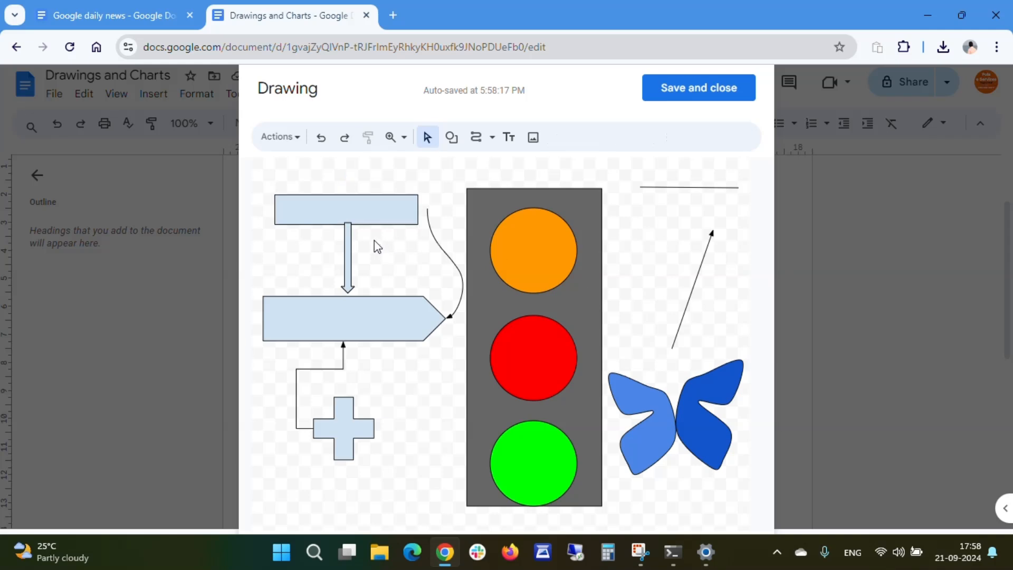
pyautogui.click(375, 207)
pyautogui.moveTo(376, 204)
pyautogui.mouseDown()
pyautogui.moveTo(381, 265)
pyautogui.moveTo(382, 207)
pyautogui.mouseUp()
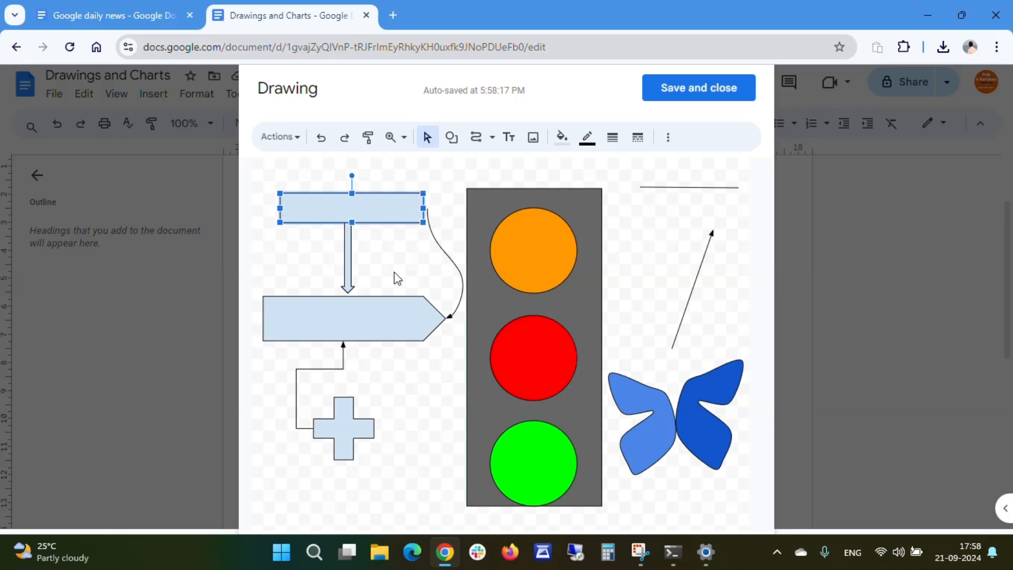
# - Move the pentagon arrow and the cross shape slightly to realign the flowchart
pyautogui.click(369, 268)
pyautogui.click(348, 276)
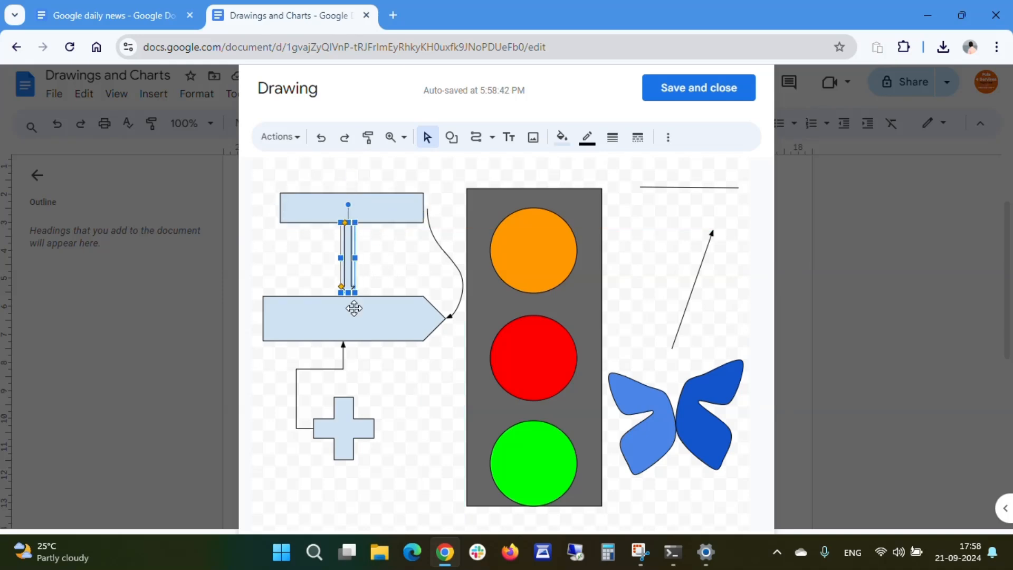
pyautogui.moveTo(352, 306); pyautogui.dragTo(348, 310)
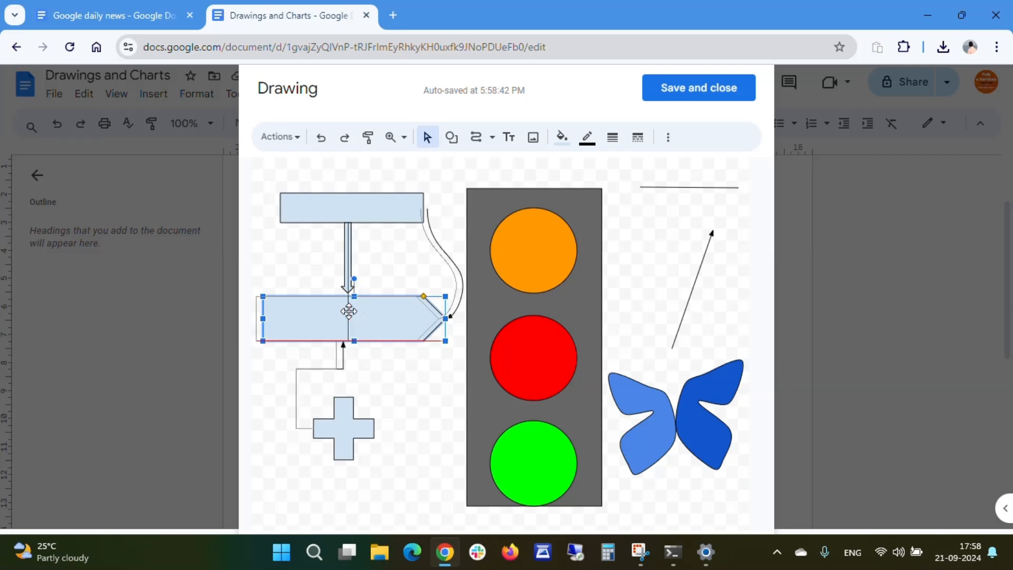
pyautogui.moveTo(342, 418); pyautogui.dragTo(344, 408)
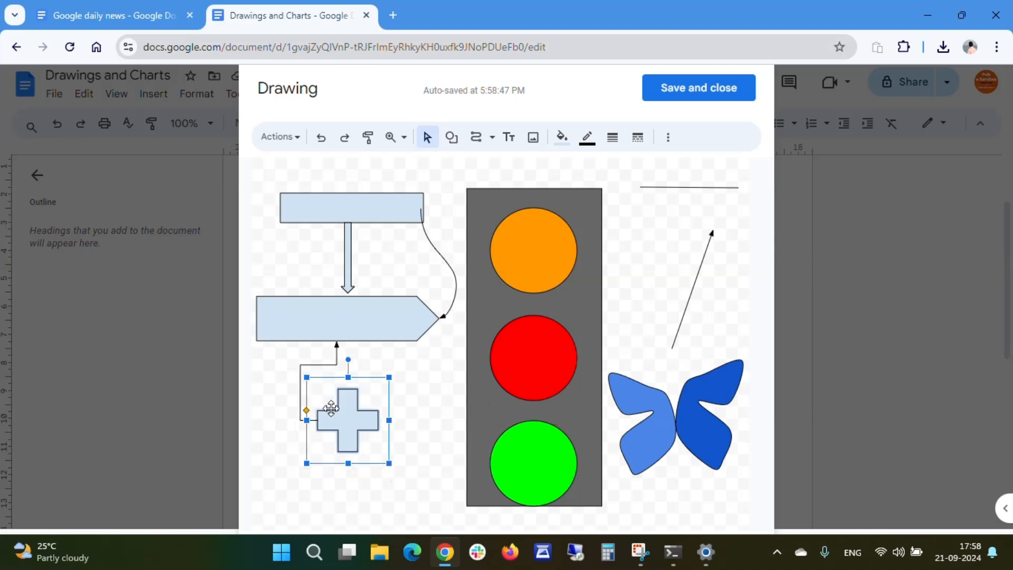
pyautogui.click(422, 375)
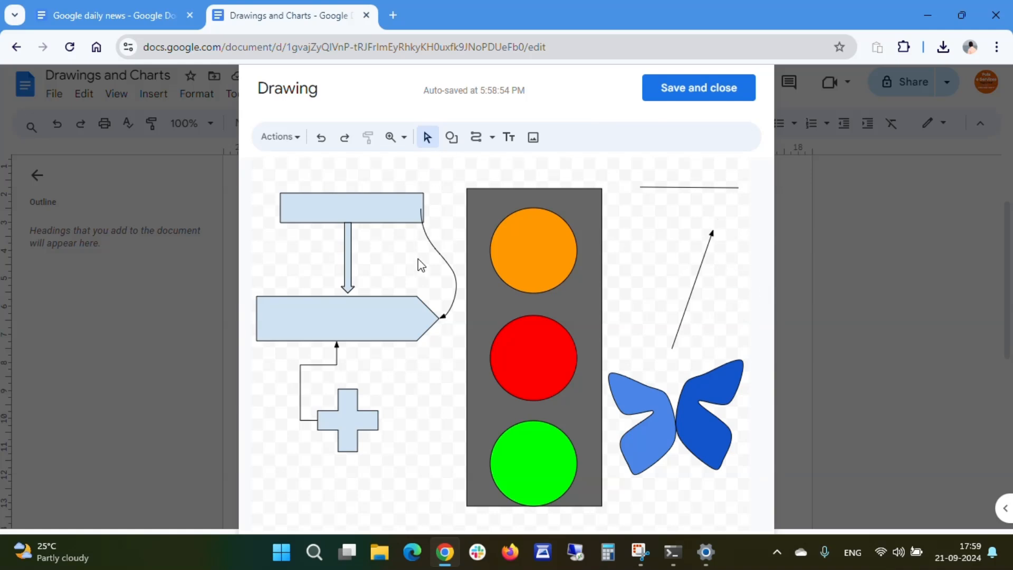
# - Save and close the drawing, then select the inserted drawing in the document
pyautogui.click(697, 94)
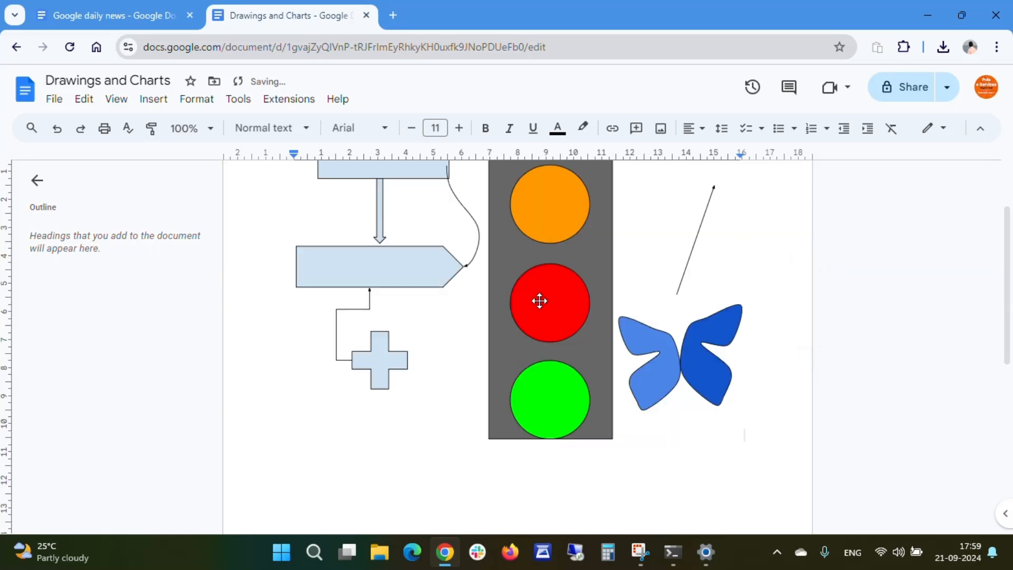
pyautogui.scroll(3, 536, 298)
pyautogui.click(538, 318)
pyautogui.scroll(-3, 554, 317)
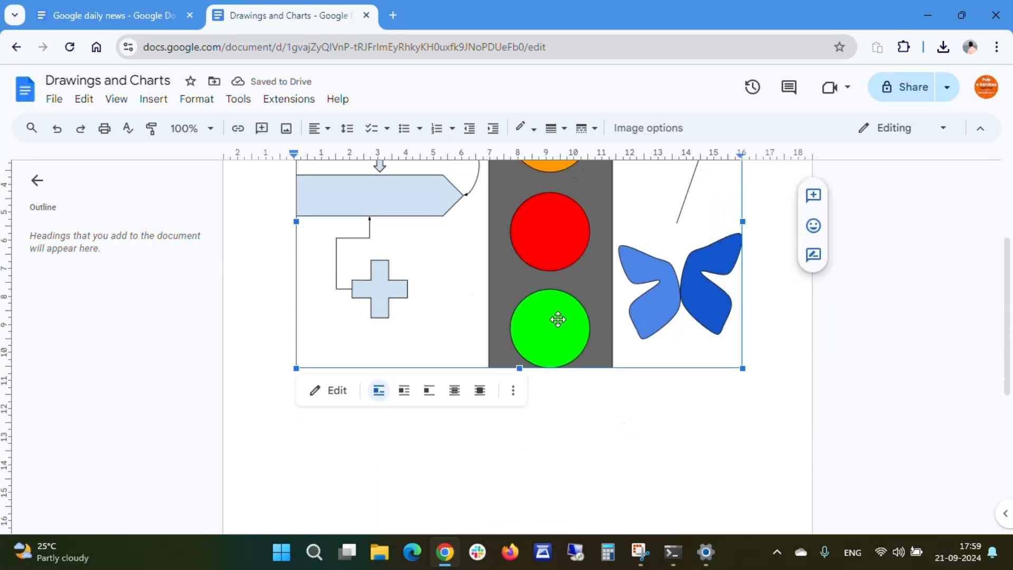
pyautogui.scroll(3, 542, 301)
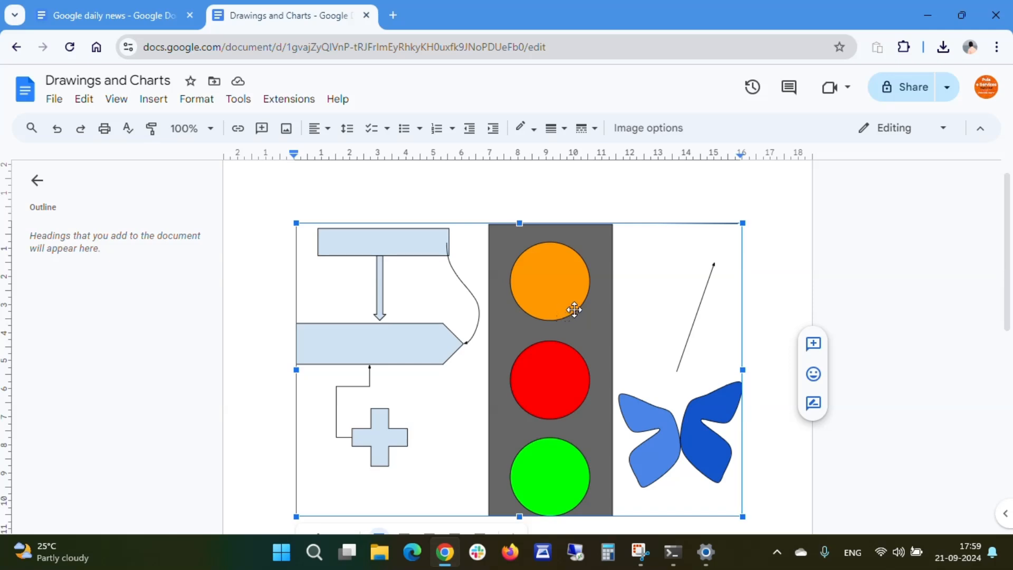
pyautogui.click(942, 129)
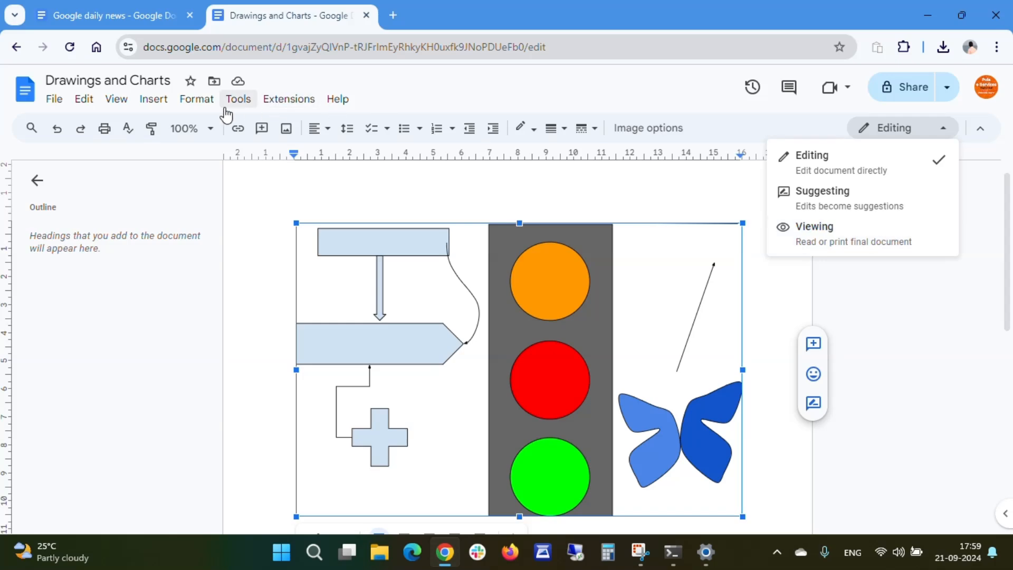
pyautogui.click(191, 103)
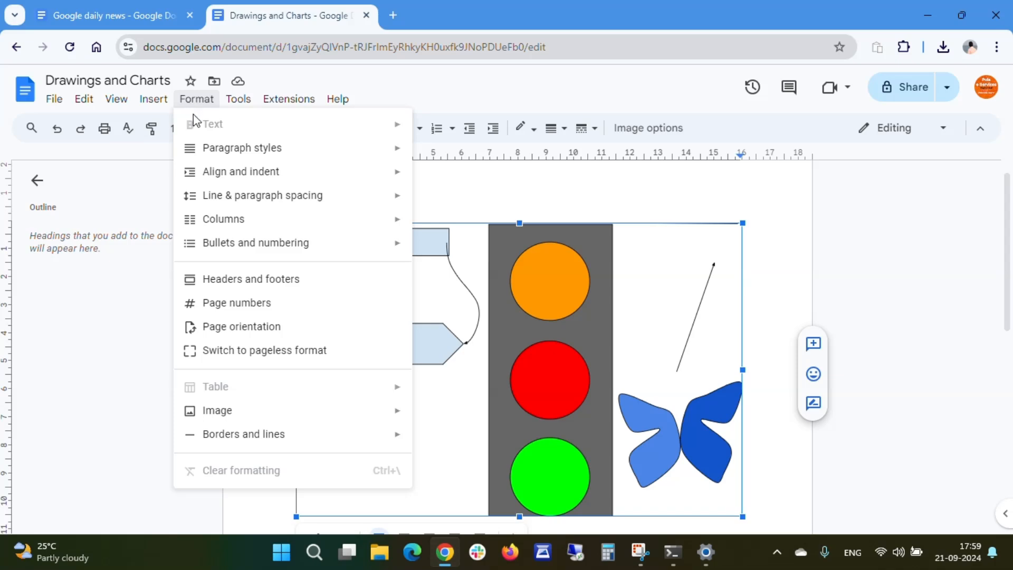
pyautogui.moveTo(259, 156)
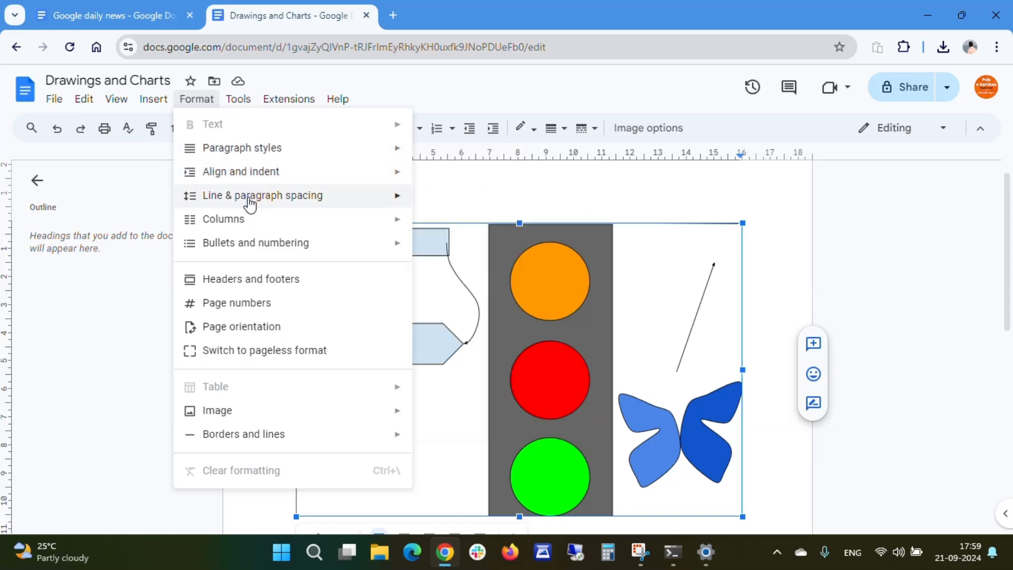
pyautogui.moveTo(244, 247)
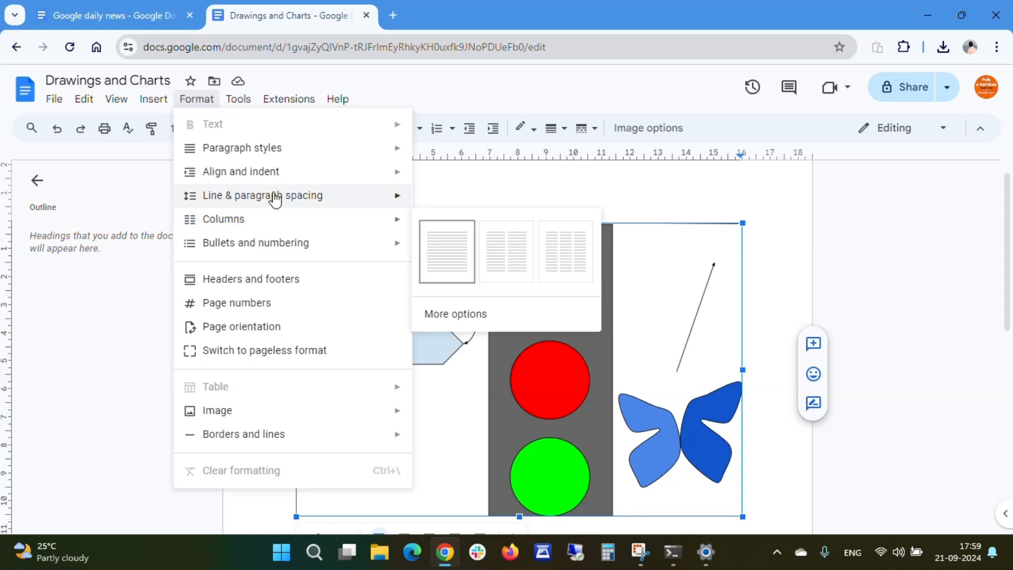
pyautogui.moveTo(278, 204)
pyautogui.moveTo(260, 226)
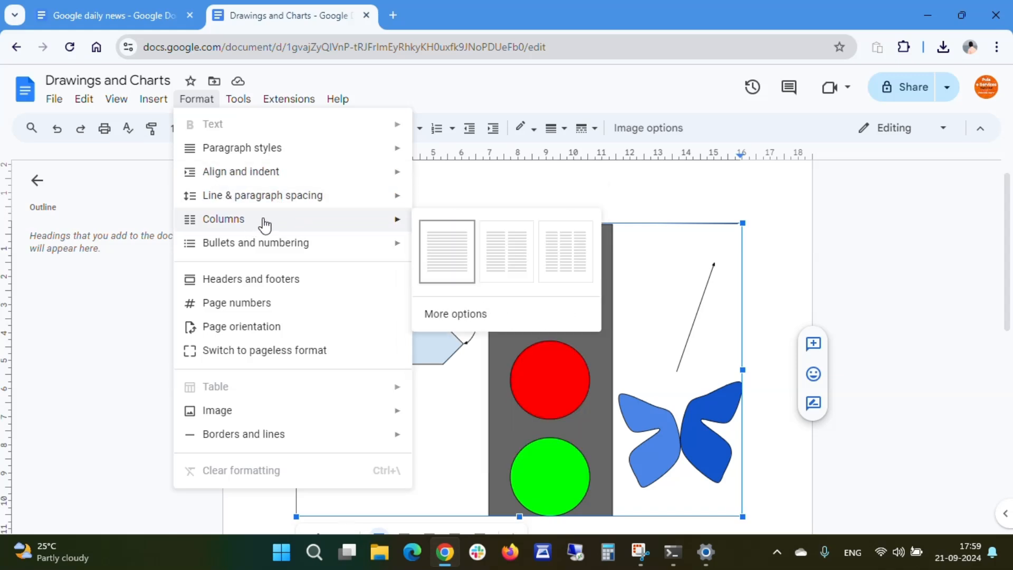
pyautogui.click(141, 318)
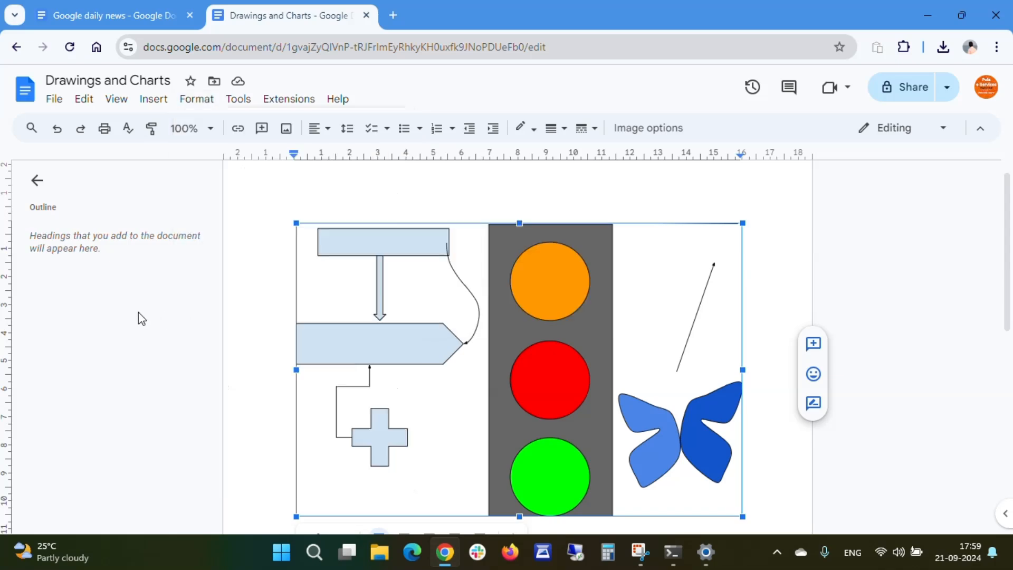